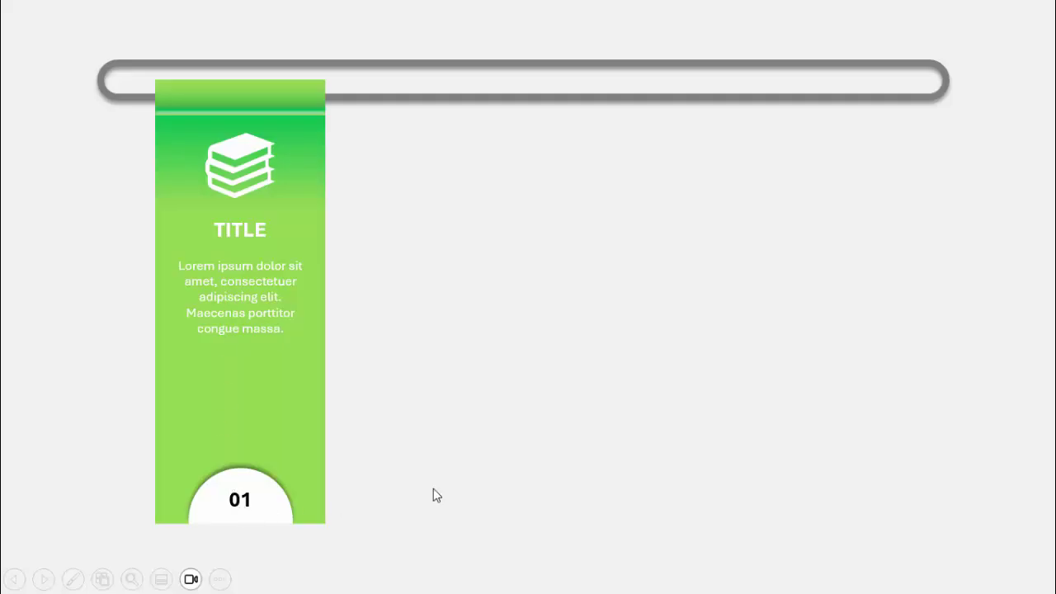
# - Play the second, third and fourth cards' Stretch entrances, then return to editing blank slide 3
pyautogui.click(702, 442)
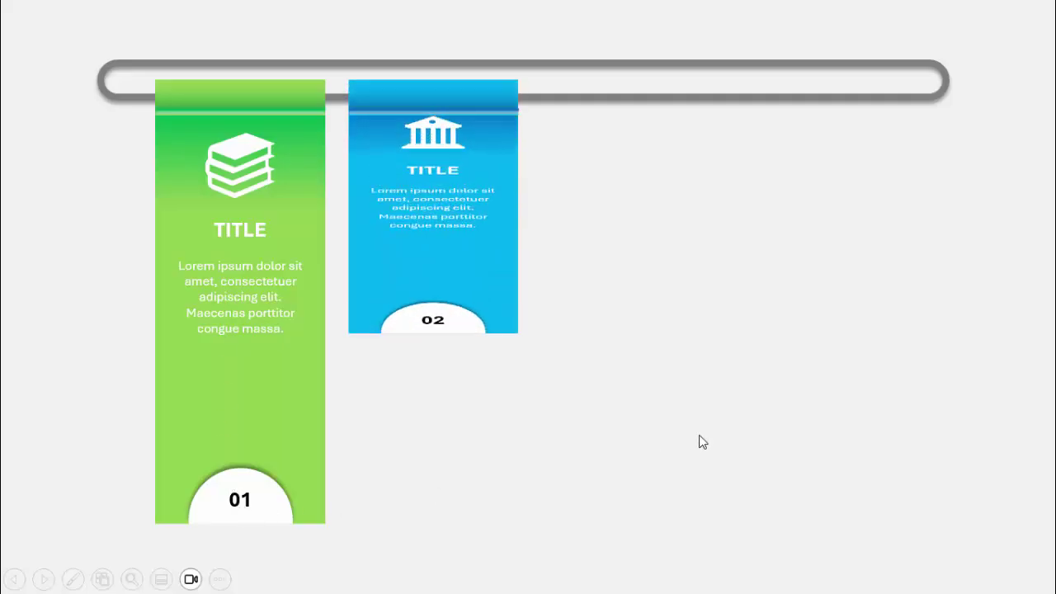
pyautogui.click(701, 441)
pyautogui.press('Right')
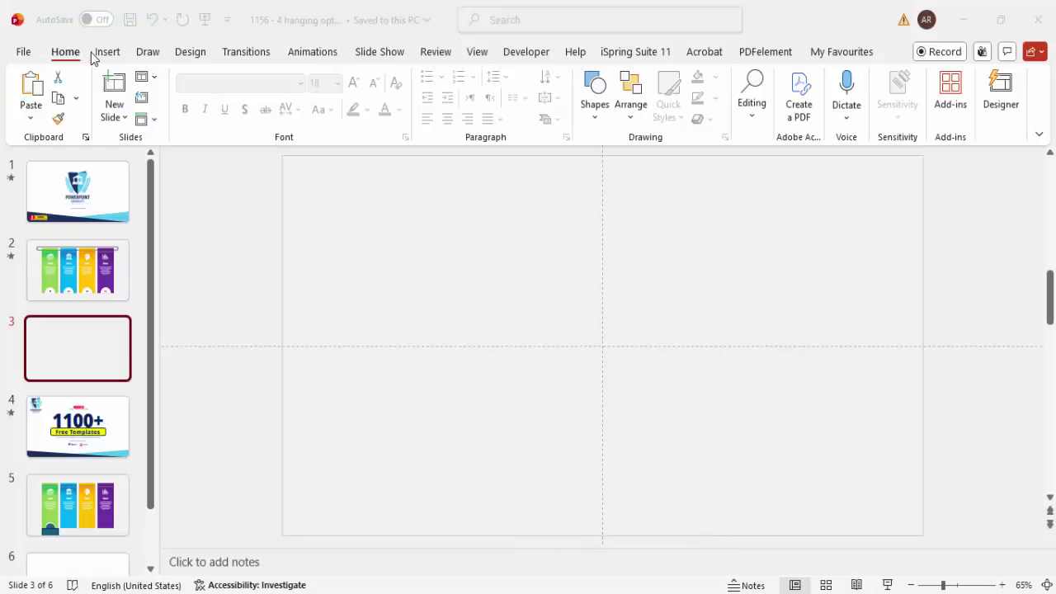
pyautogui.click(107, 52)
# - Draw a long rounded rectangle bar across the top of the slide
pyautogui.click(314, 103)
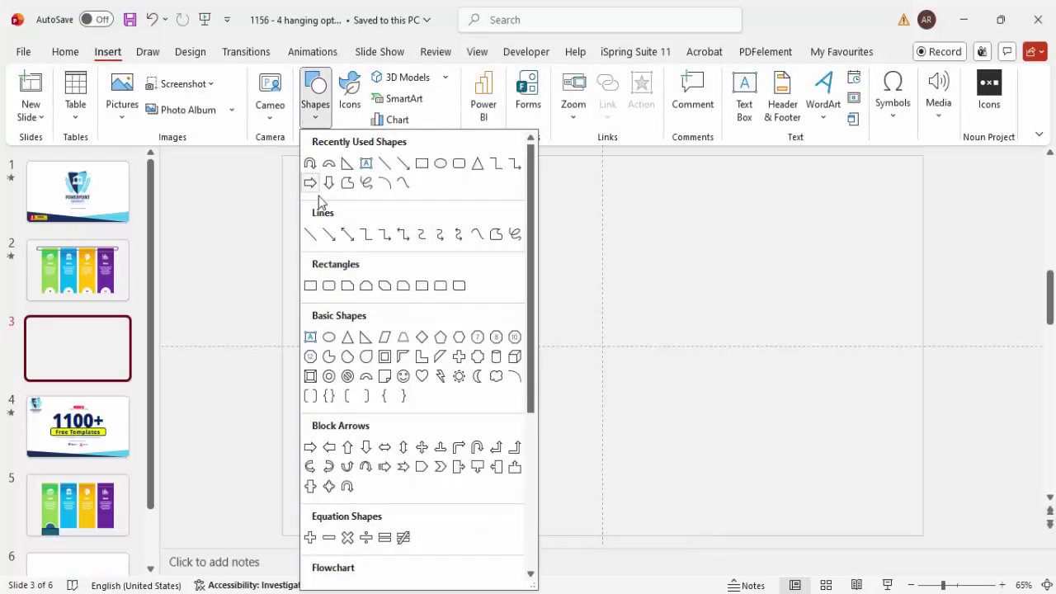
pyautogui.click(329, 286)
pyautogui.moveTo(387, 203); pyautogui.dragTo(864, 240)
pyautogui.moveTo(384, 221)
pyautogui.mouseDown()
pyautogui.moveTo(365, 221)
pyautogui.moveTo(391, 207)
pyautogui.mouseUp()
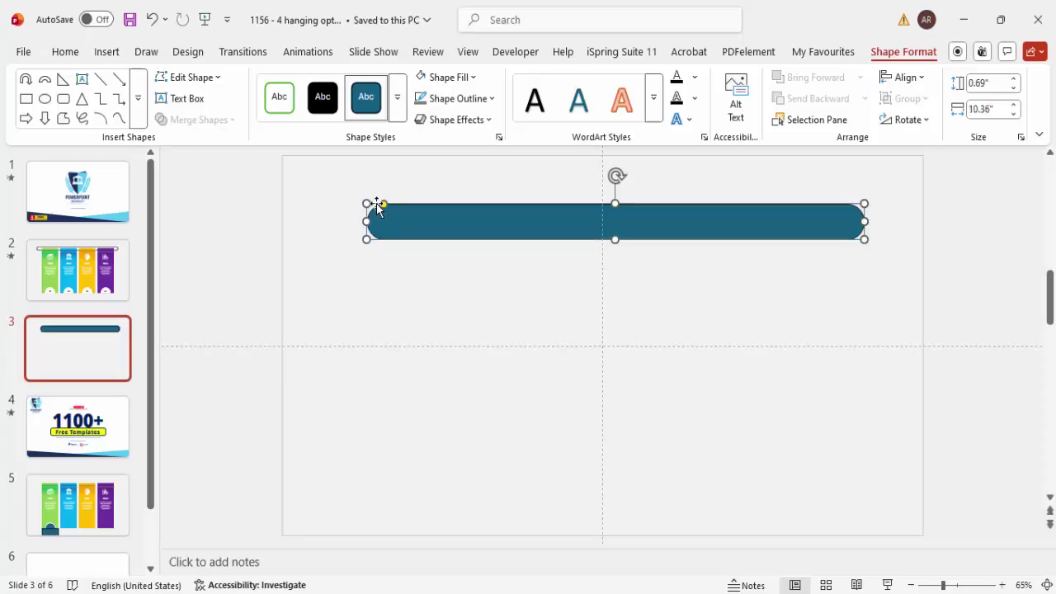
# - Give the bar a grey 4½ pt outline and no fill
pyautogui.click(456, 101)
pyautogui.click(444, 249)
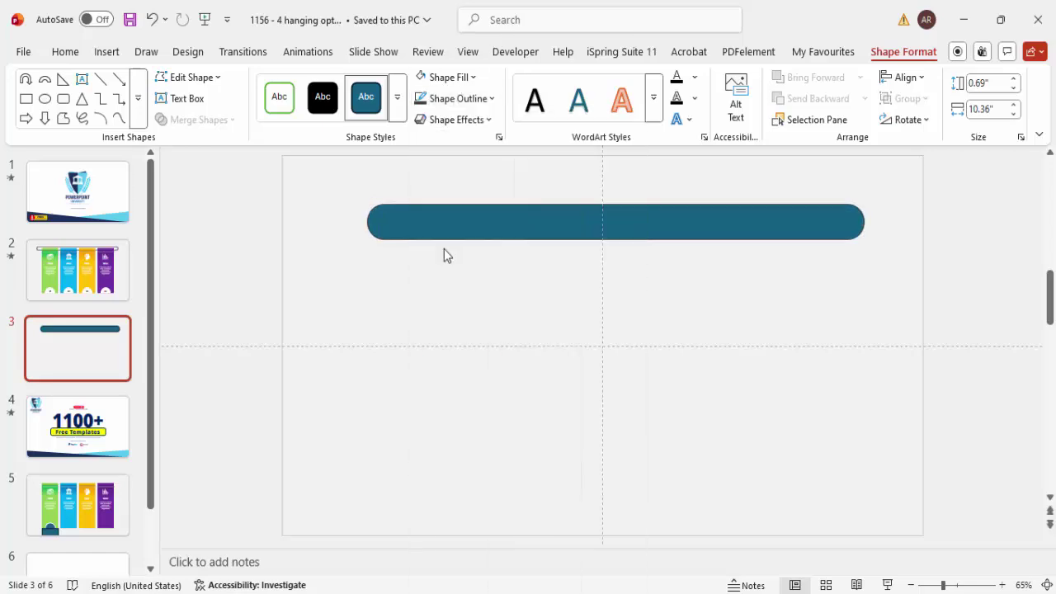
pyautogui.click(446, 77)
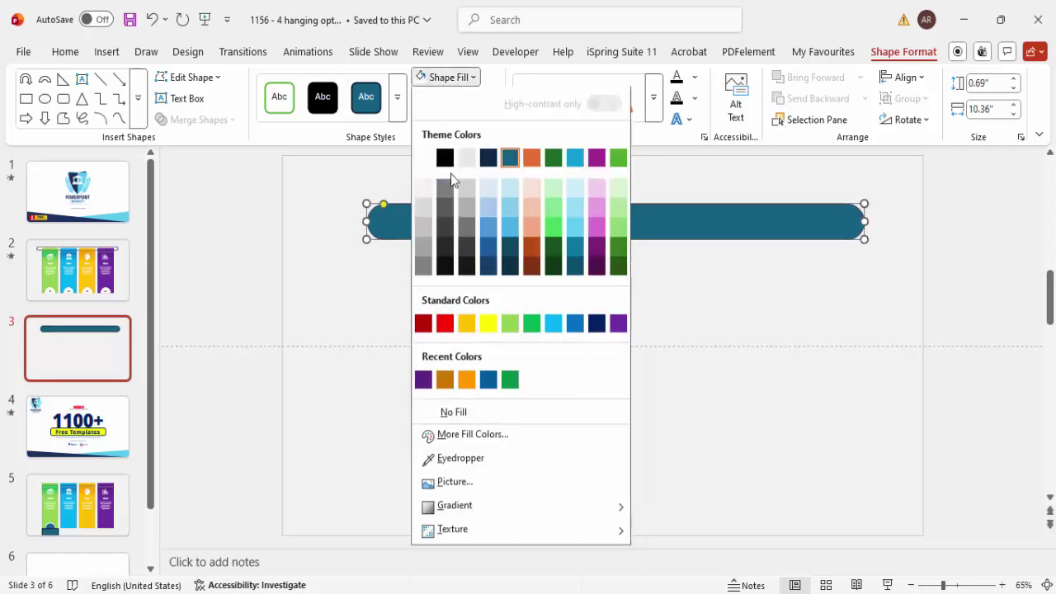
pyautogui.click(490, 414)
pyautogui.click(459, 98)
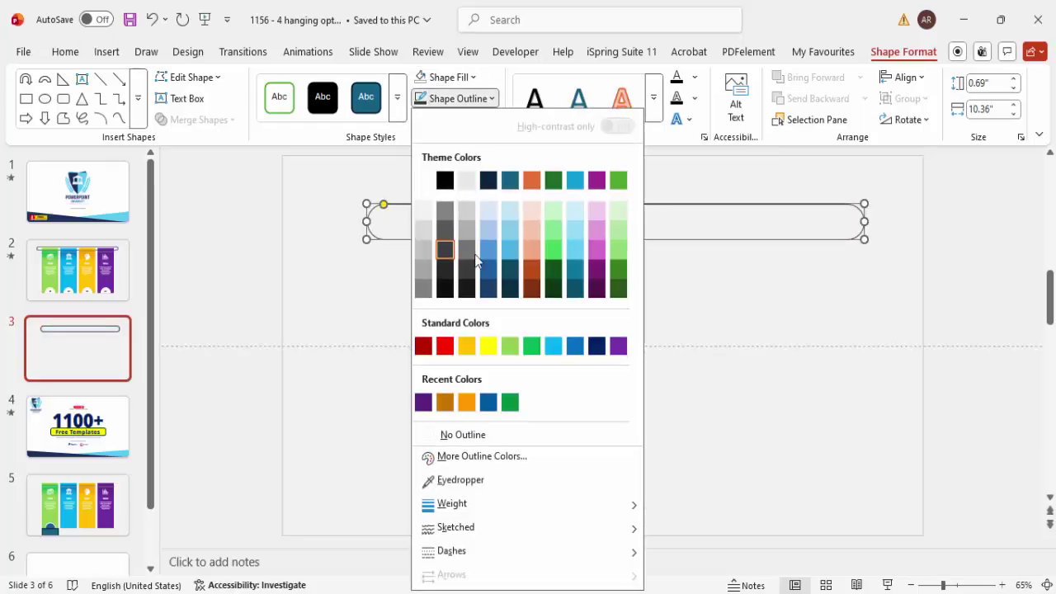
pyautogui.moveTo(481, 506)
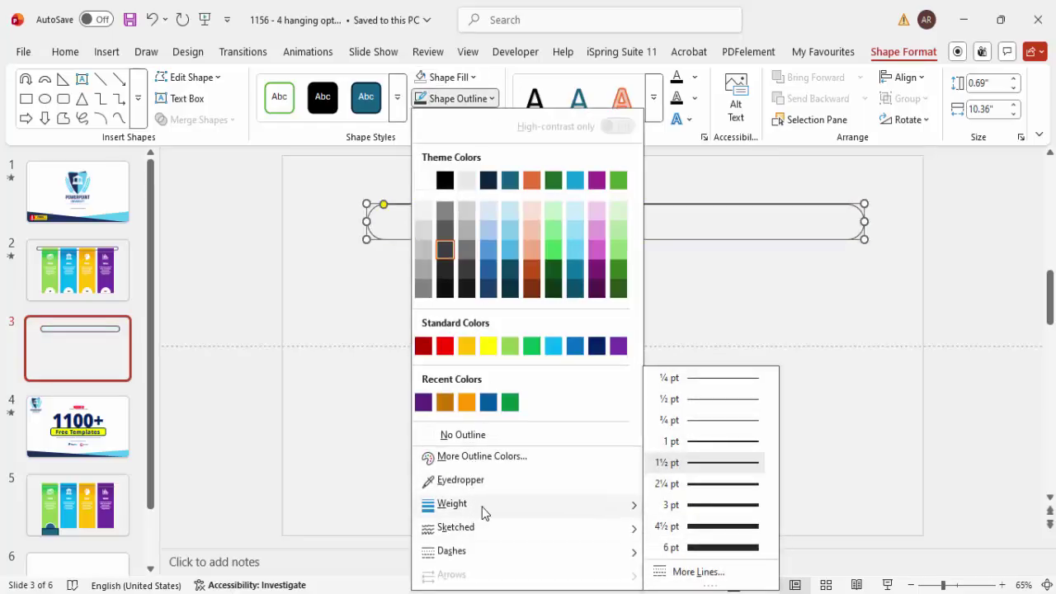
pyautogui.click(721, 526)
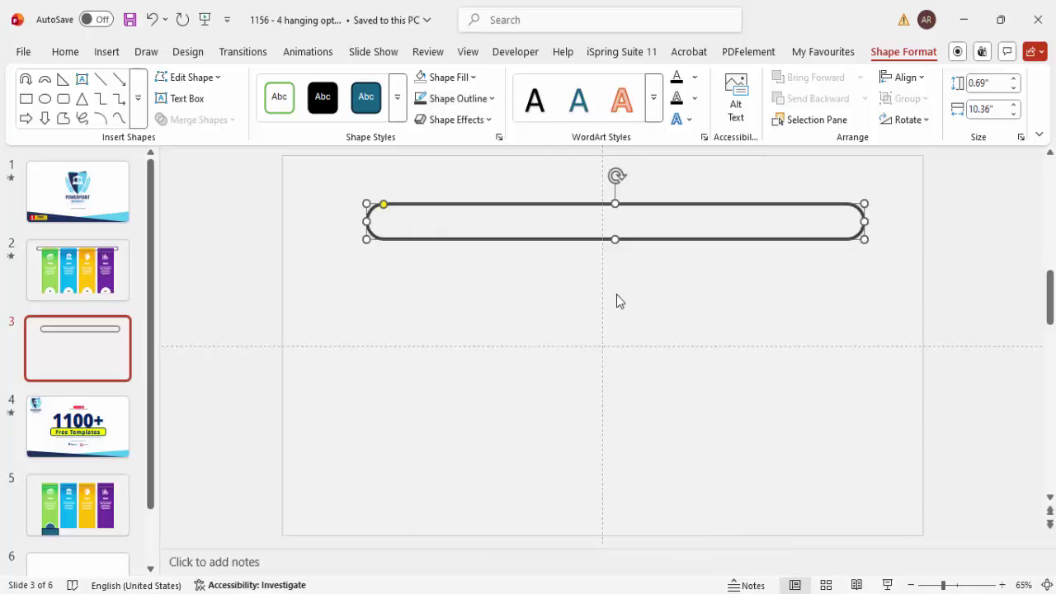
# - Slim and centre the bar horizontally, then add an Offset: Bottom shadow
pyautogui.moveTo(616, 239); pyautogui.dragTo(618, 230)
pyautogui.moveTo(671, 206); pyautogui.dragTo(661, 204)
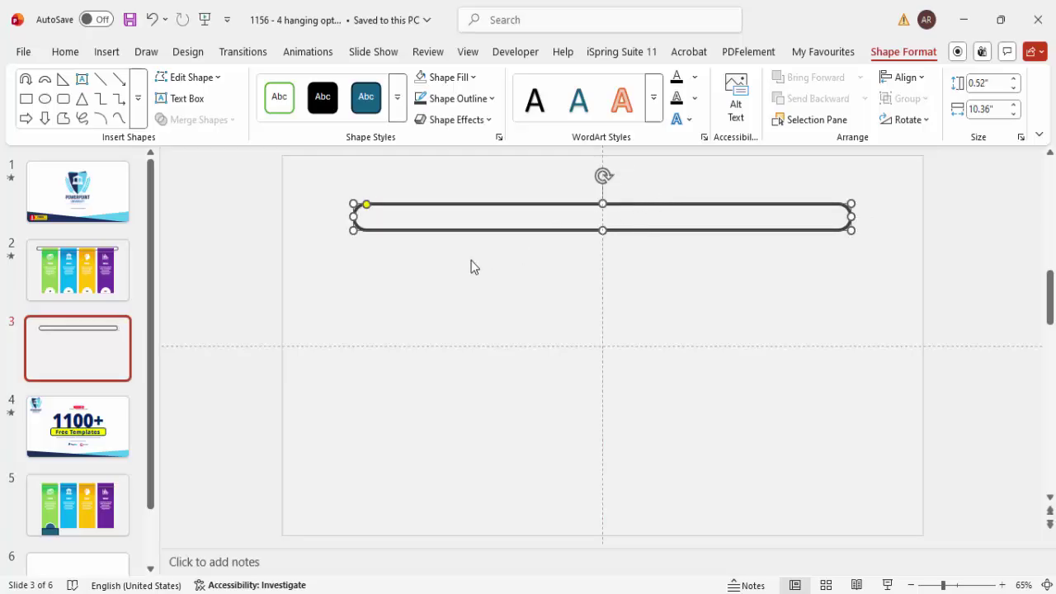
pyautogui.click(456, 124)
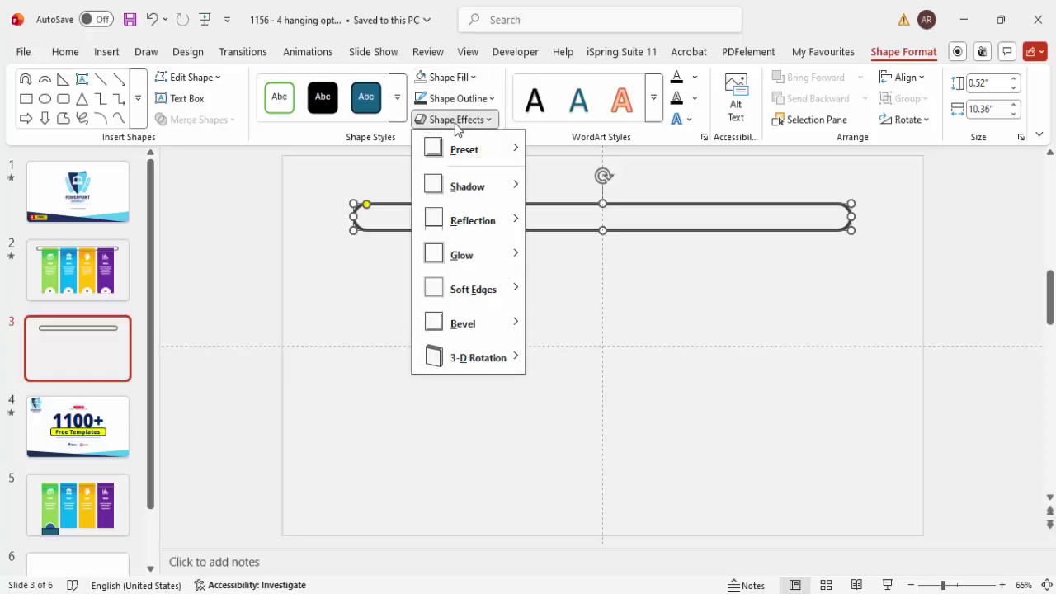
pyautogui.moveTo(473, 191)
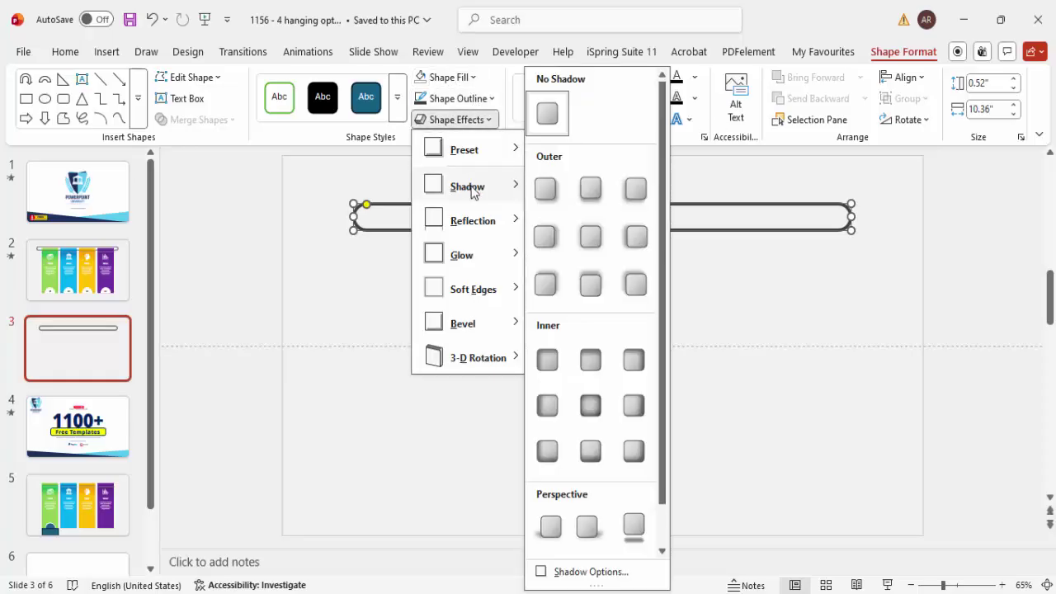
pyautogui.click(599, 192)
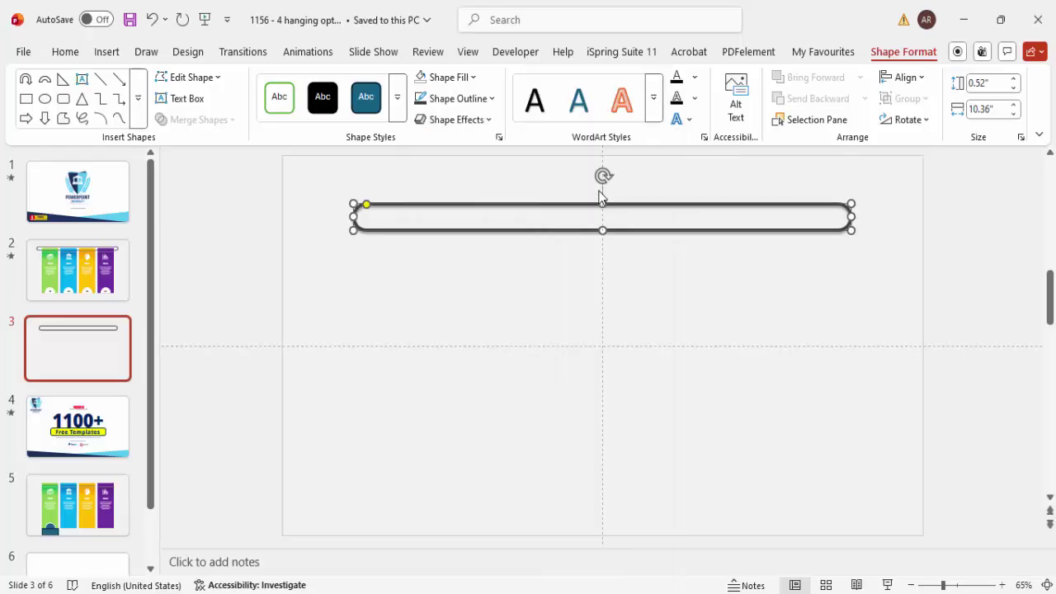
pyautogui.click(434, 276)
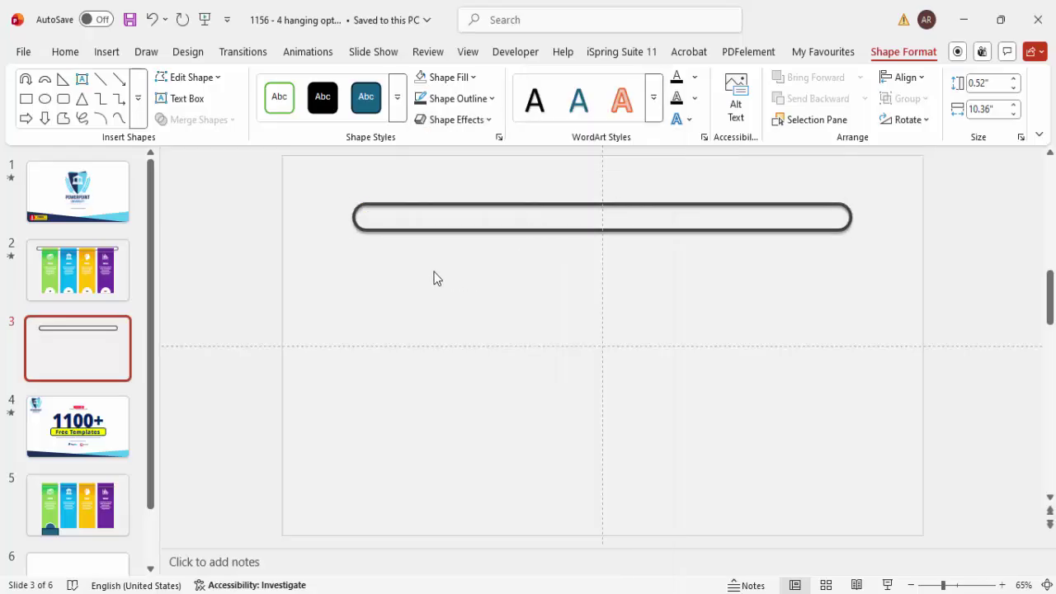
pyautogui.click(109, 53)
# - Draw a tall rectangle with no outline hanging below the bar's left side
pyautogui.click(315, 115)
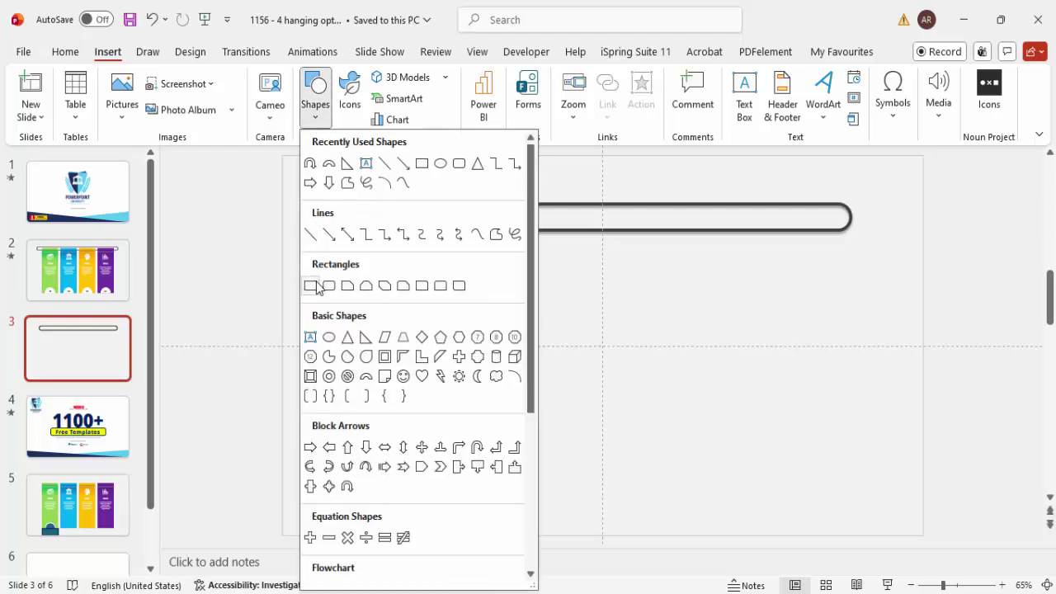
pyautogui.click(311, 286)
pyautogui.moveTo(395, 231); pyautogui.dragTo(488, 504)
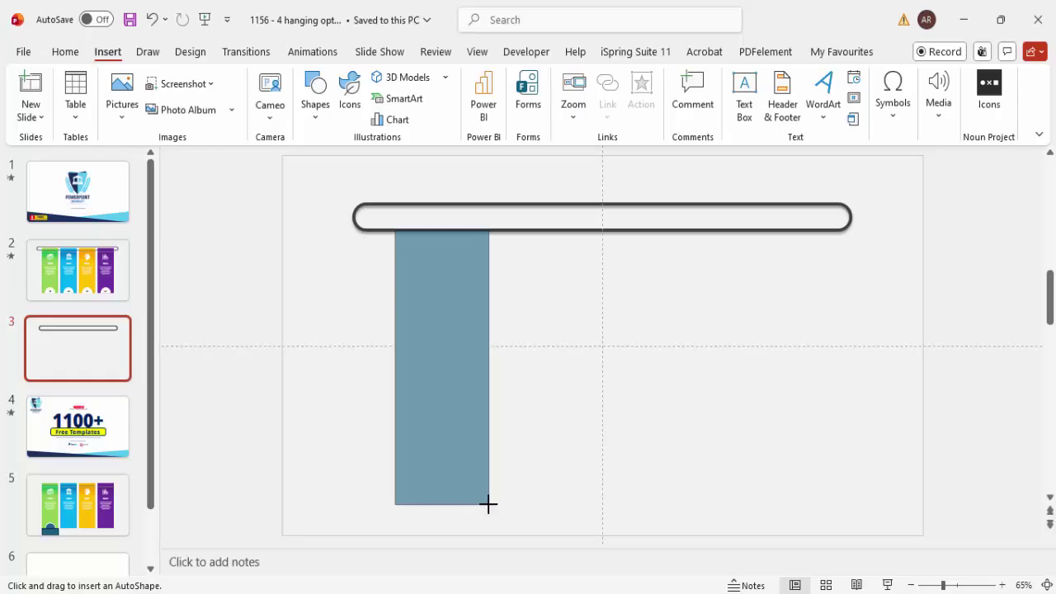
pyautogui.moveTo(487, 504); pyautogui.dragTo(493, 507)
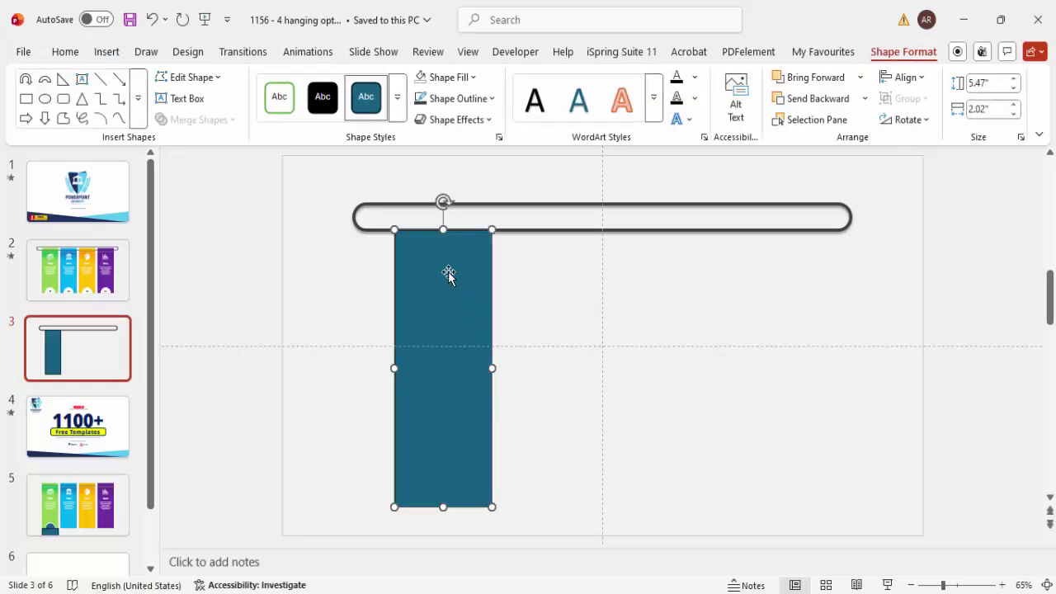
pyautogui.click(466, 101)
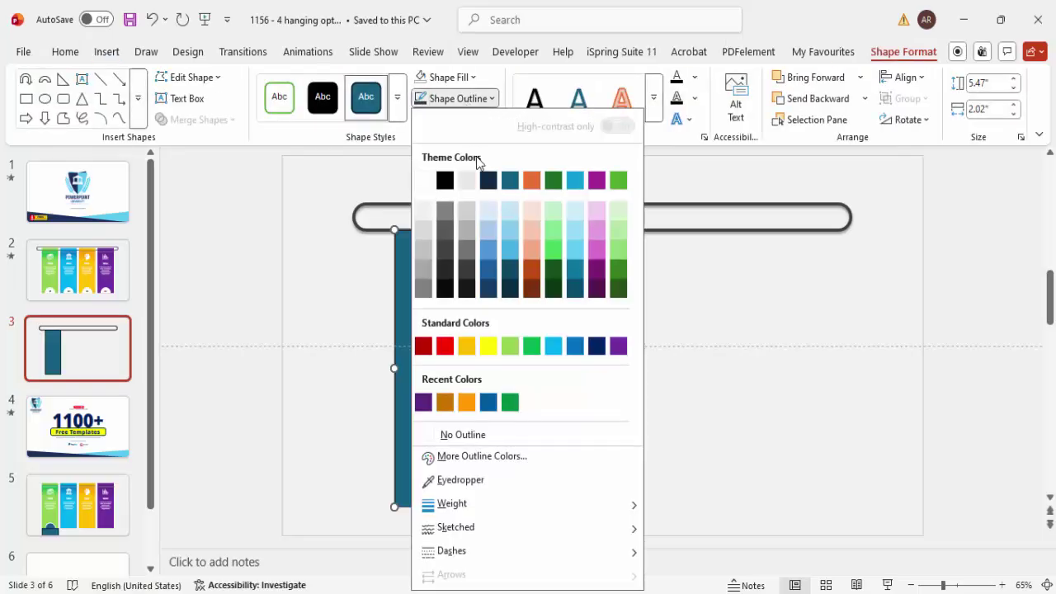
pyautogui.click(478, 439)
# - Switch the rectangle to a gradient fill in Format Shape
pyautogui.rightClick(452, 297)
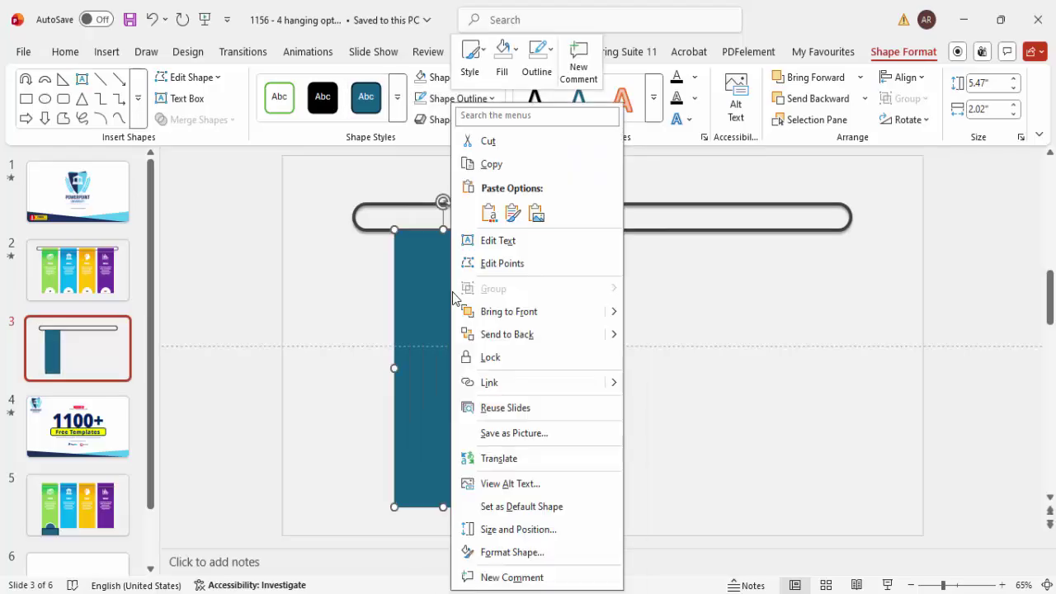
pyautogui.click(536, 558)
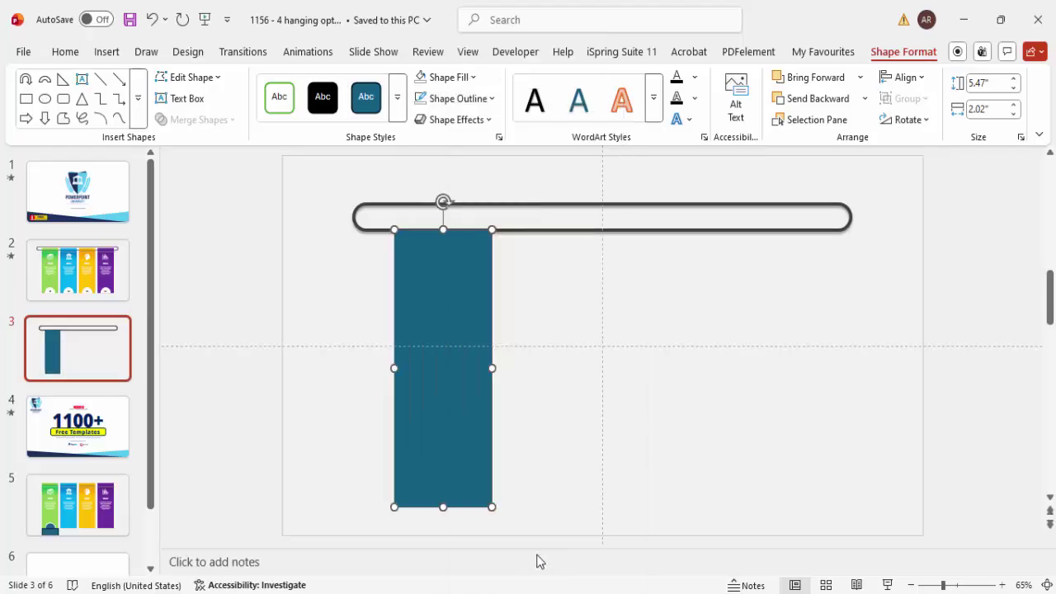
pyautogui.click(899, 331)
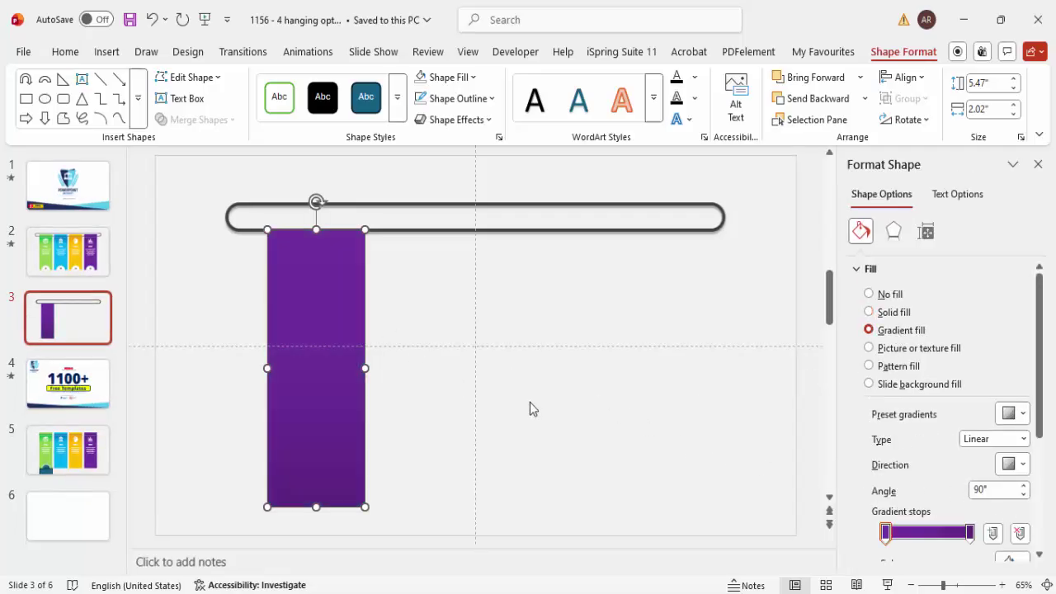
# - Set gradient stops light blue and dark blue, direction Linear Up, and add a 44% stop
pyautogui.scroll(-2, 1044, 368)
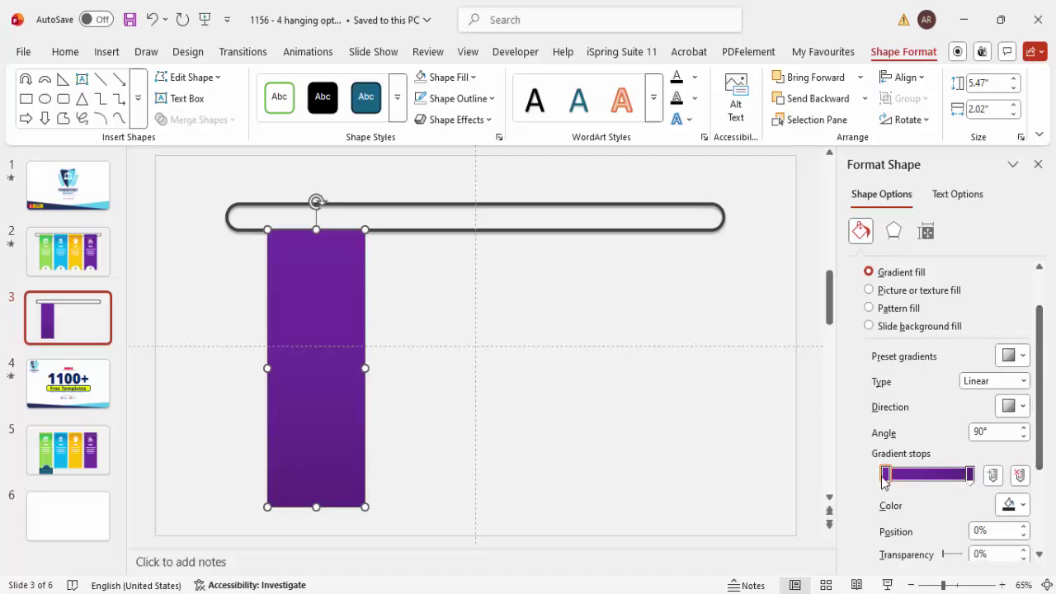
pyautogui.click(1012, 505)
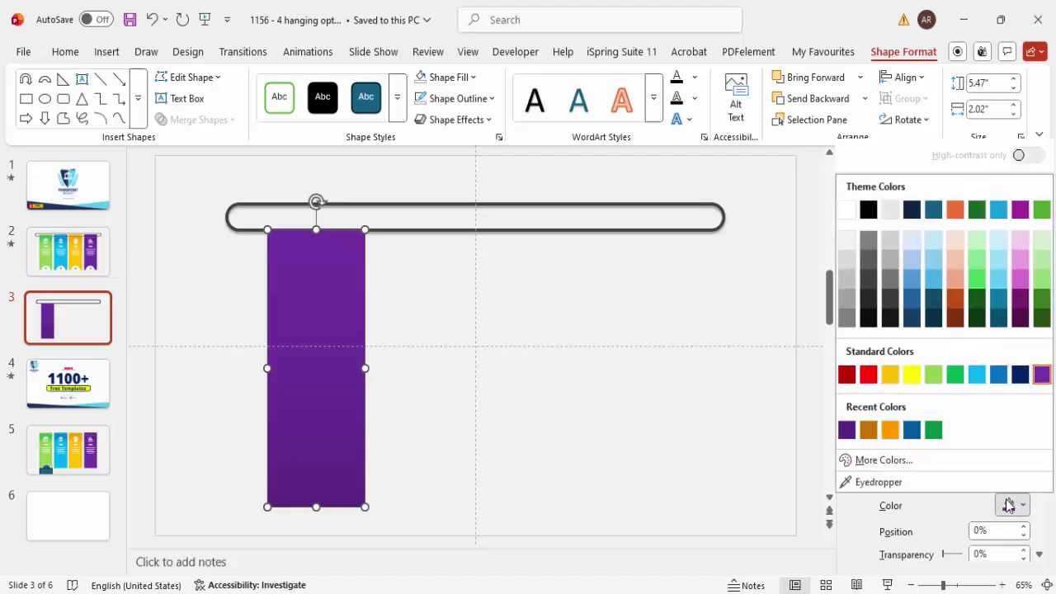
pyautogui.click(976, 375)
pyautogui.click(970, 475)
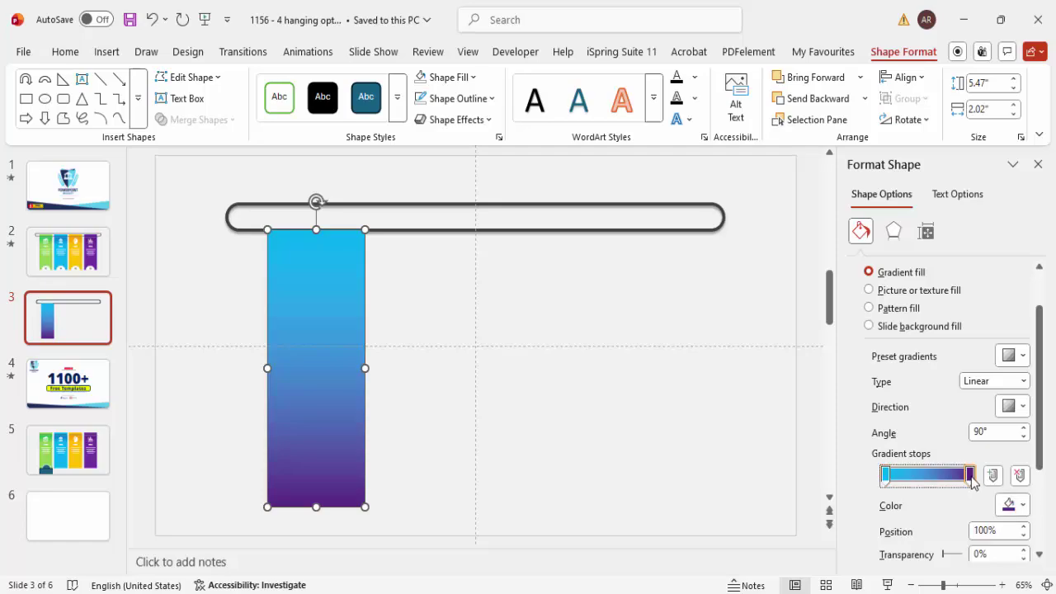
pyautogui.click(1014, 510)
pyautogui.click(1020, 376)
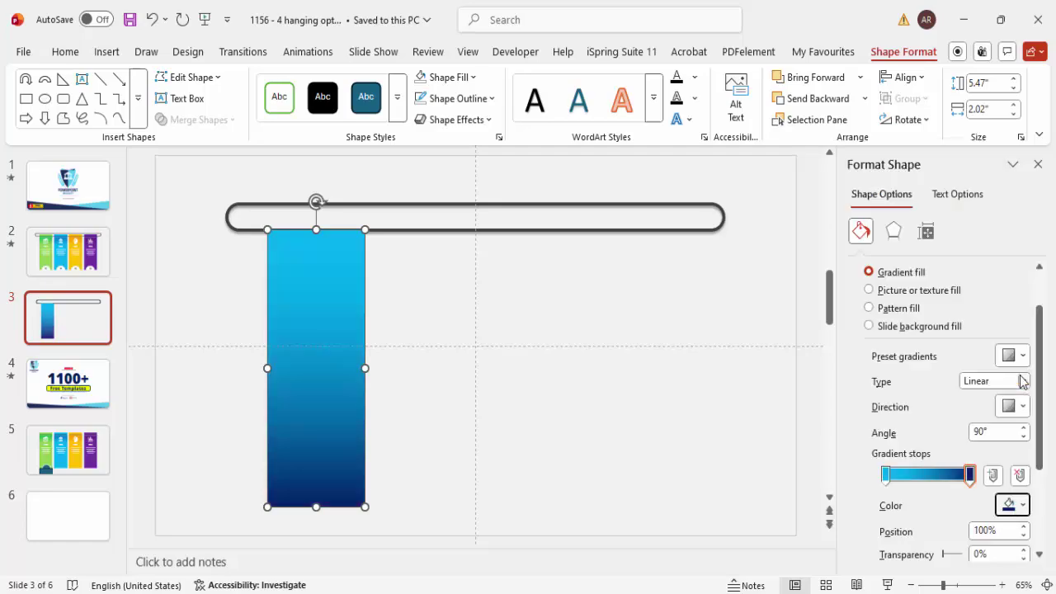
pyautogui.click(1008, 405)
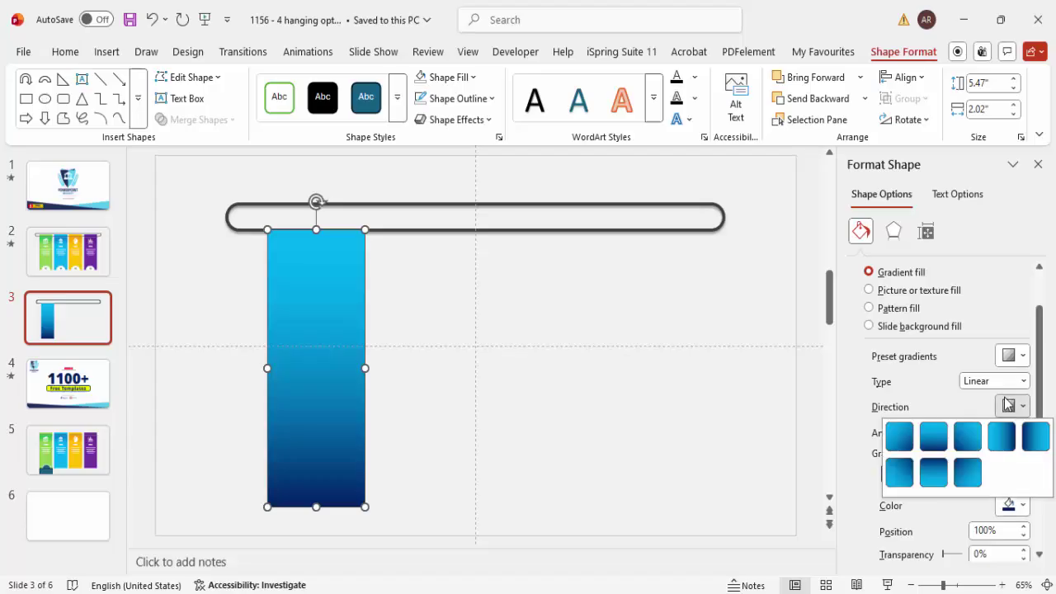
pyautogui.click(935, 468)
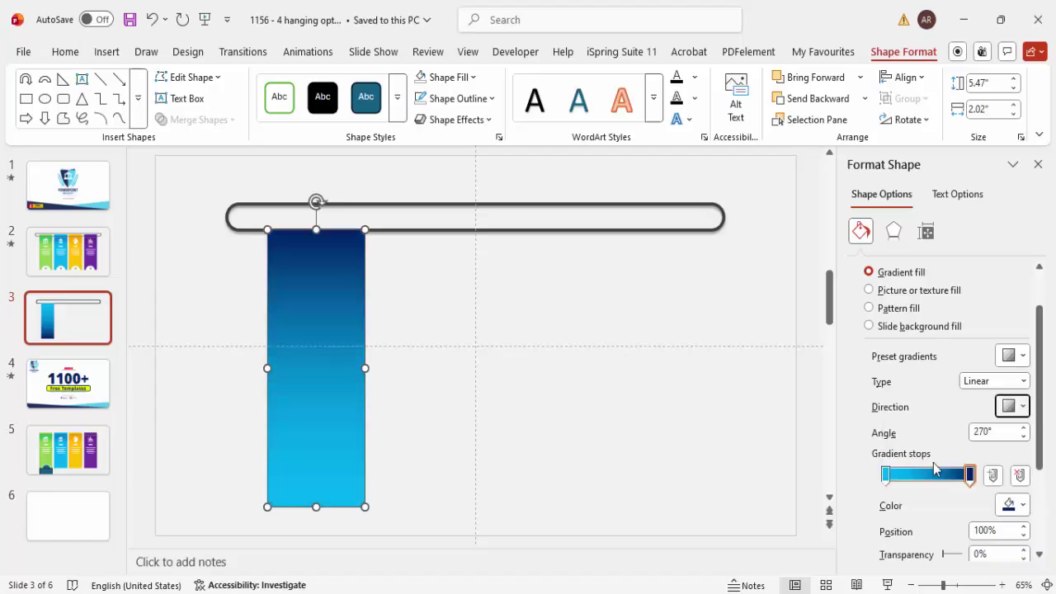
pyautogui.click(919, 476)
# - Move the new stop to 0%, then duplicate the card and shrink the copy into a thin top strip
pyautogui.moveTo(907, 478); pyautogui.dragTo(855, 481)
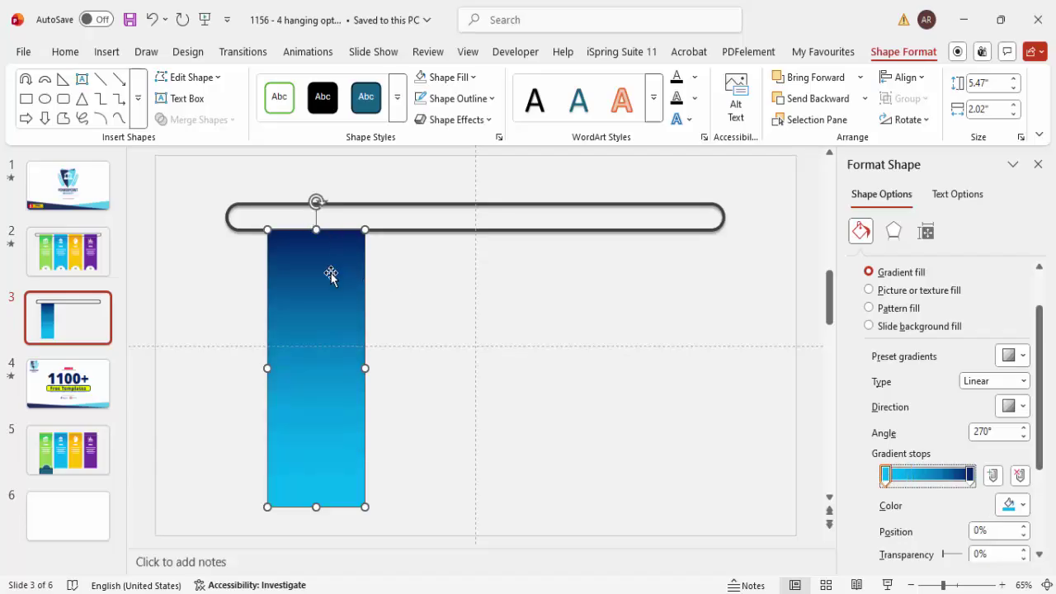
pyautogui.keyDown('ctrl'); pyautogui.moveTo(331, 275); pyautogui.dragTo(422, 286); pyautogui.keyUp('ctrl')
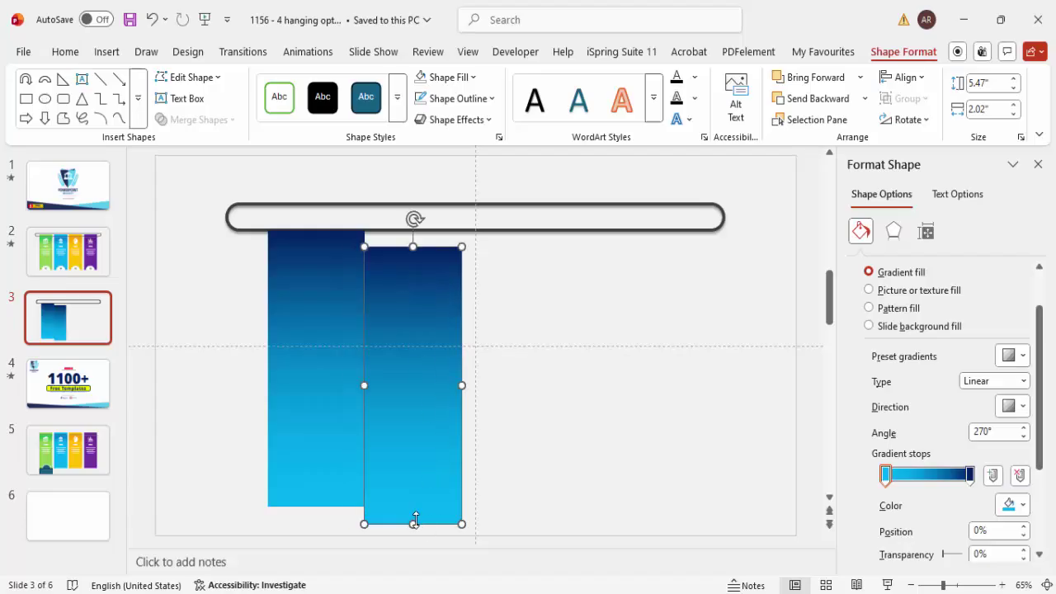
pyautogui.moveTo(414, 525); pyautogui.dragTo(335, 233)
pyautogui.hotkey('ctrl', 'Down')
pyautogui.hotkey('ctrl', 'Down')
pyautogui.hotkey('ctrl', 'Down')
pyautogui.hotkey('ctrl', 'Down')
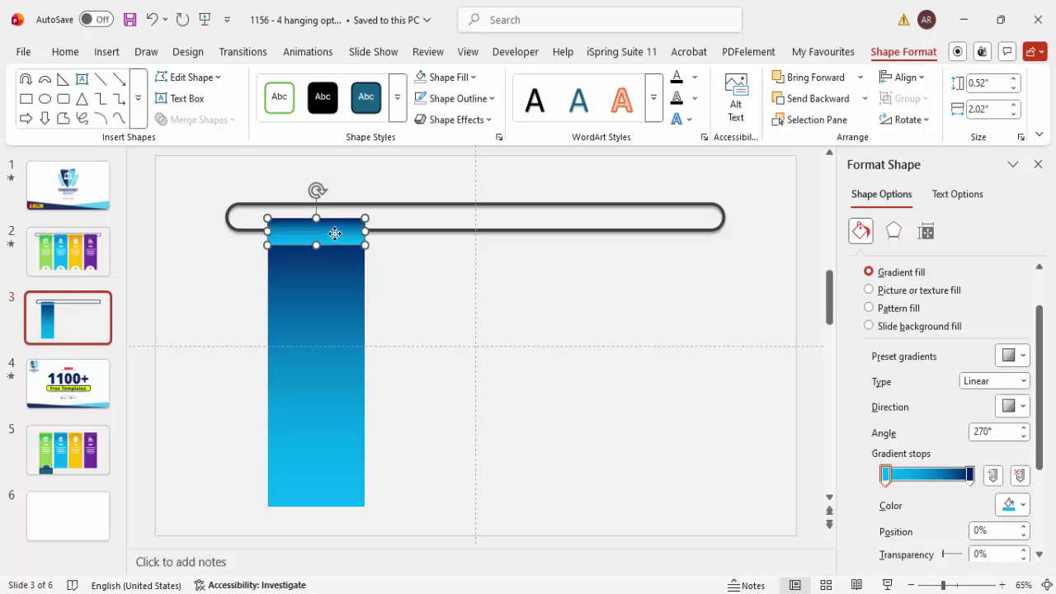
pyautogui.click(400, 266)
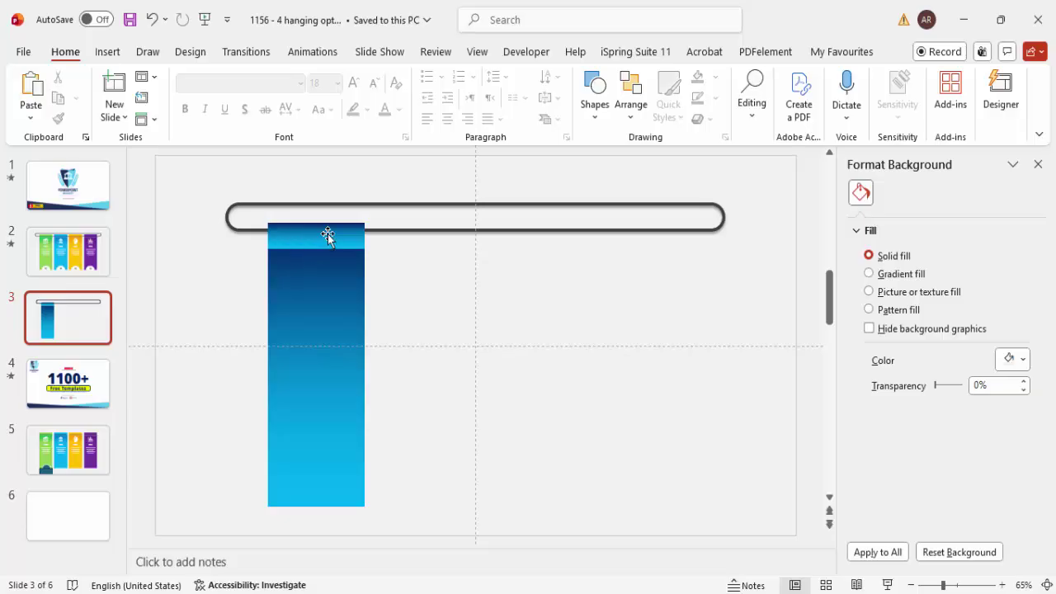
# - Draw a horizontal line across the card just below the strip
pyautogui.click(108, 51)
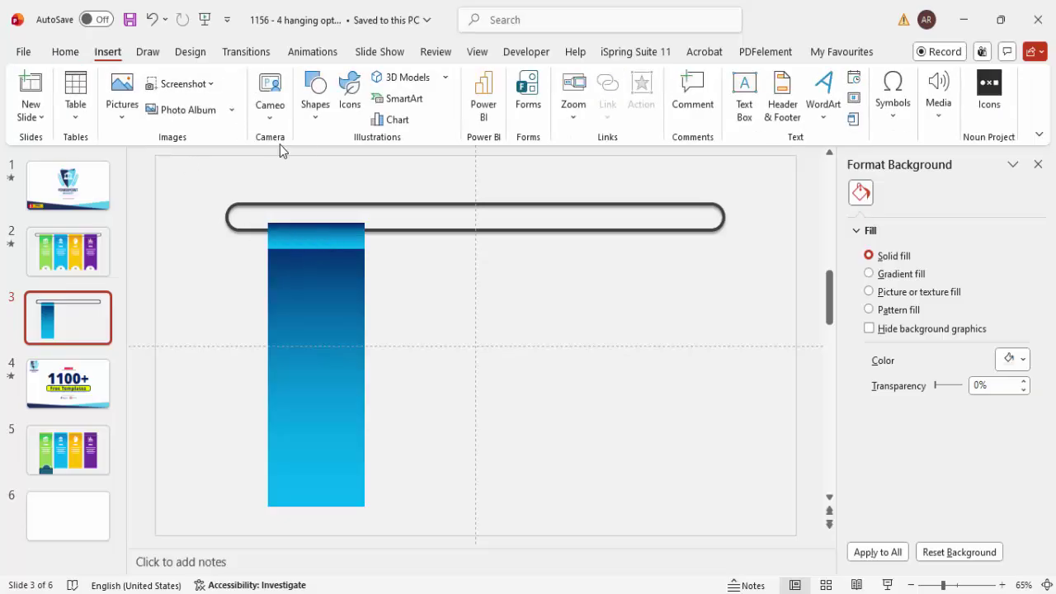
pyautogui.click(315, 99)
pyautogui.click(311, 235)
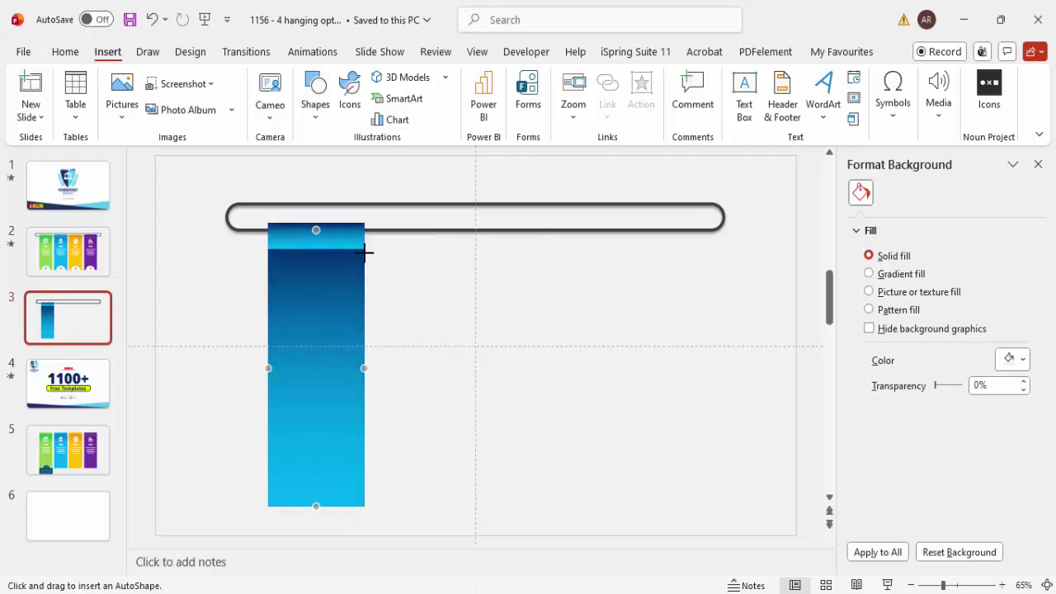
pyautogui.moveTo(366, 248); pyautogui.dragTo(268, 248)
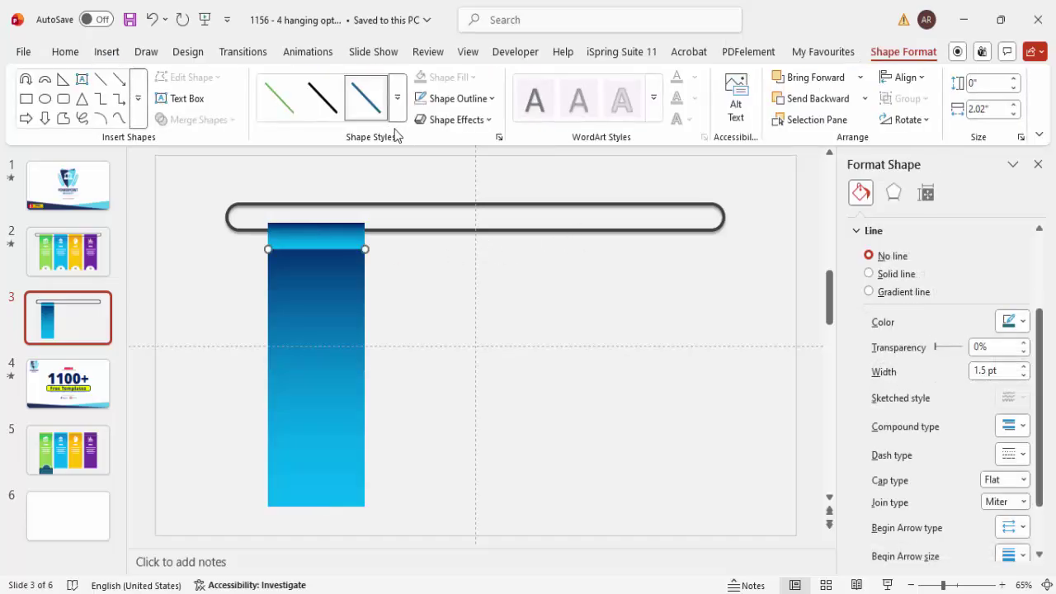
# - Make the line white with a 4½ pt weight
pyautogui.click(462, 98)
pyautogui.click(423, 180)
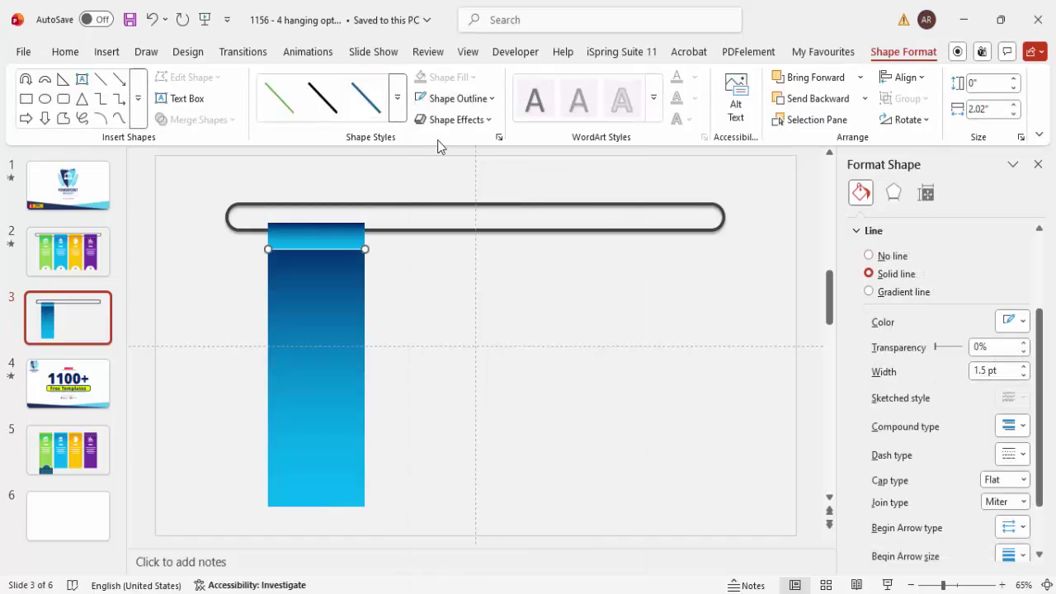
pyautogui.click(462, 98)
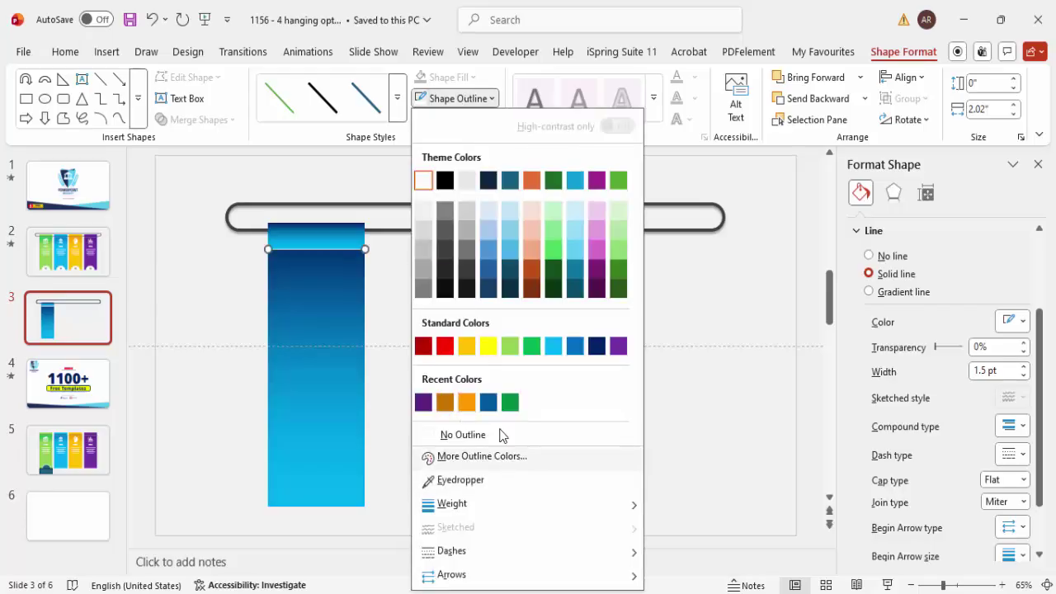
pyautogui.moveTo(503, 550)
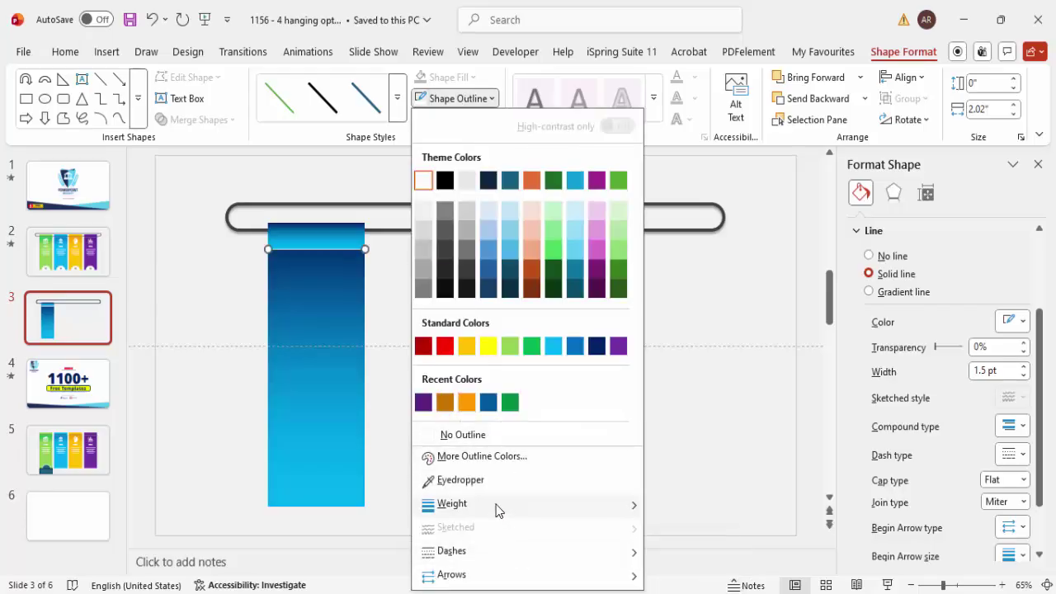
pyautogui.moveTo(602, 506)
pyautogui.click(734, 528)
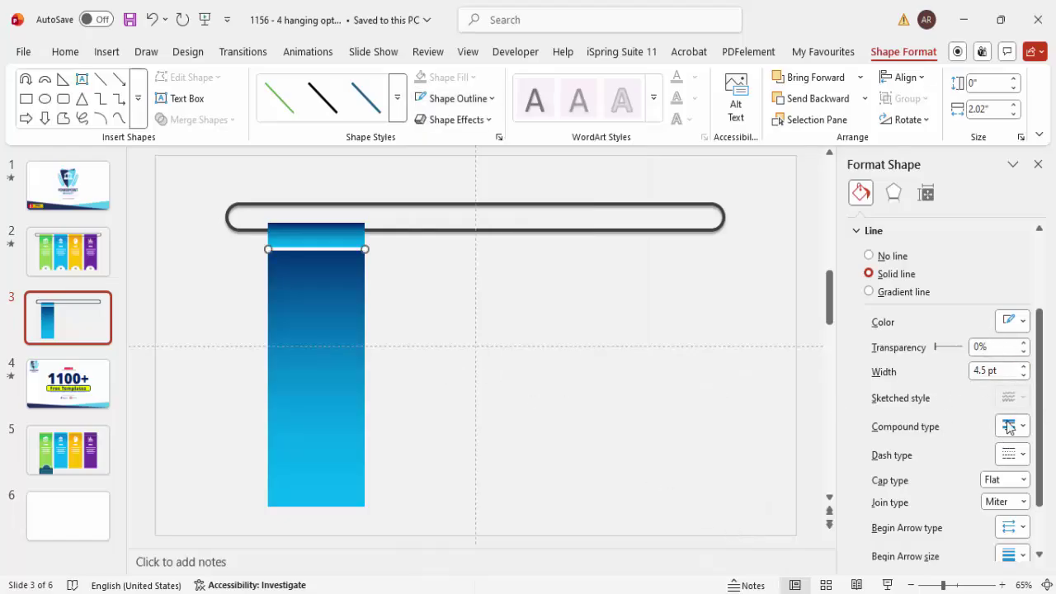
# - Switch the line to a gradient, remove the extra stop, and make the first stop light
pyautogui.click(891, 295)
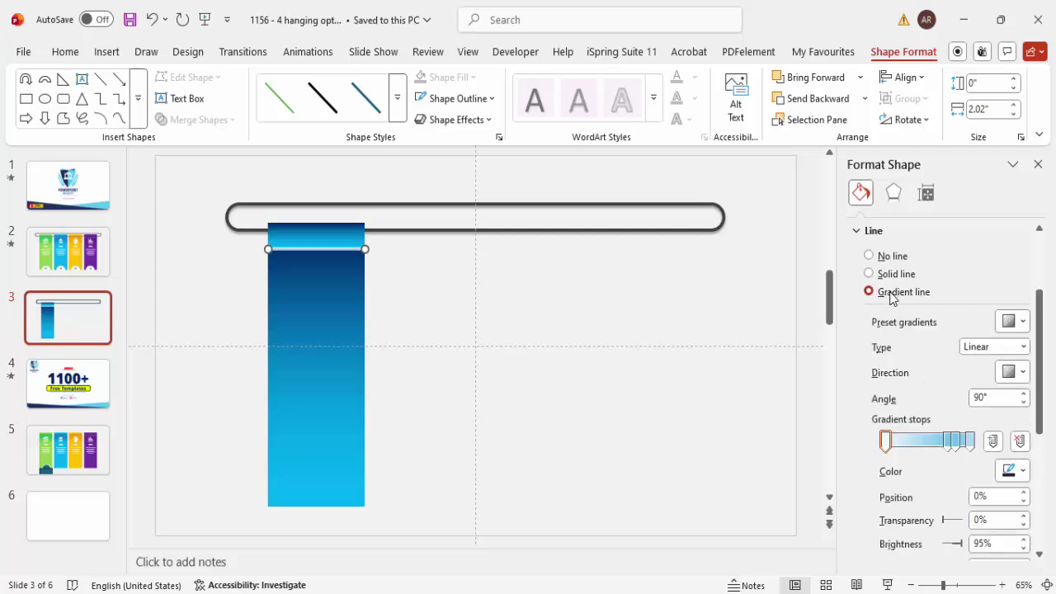
pyautogui.click(957, 441)
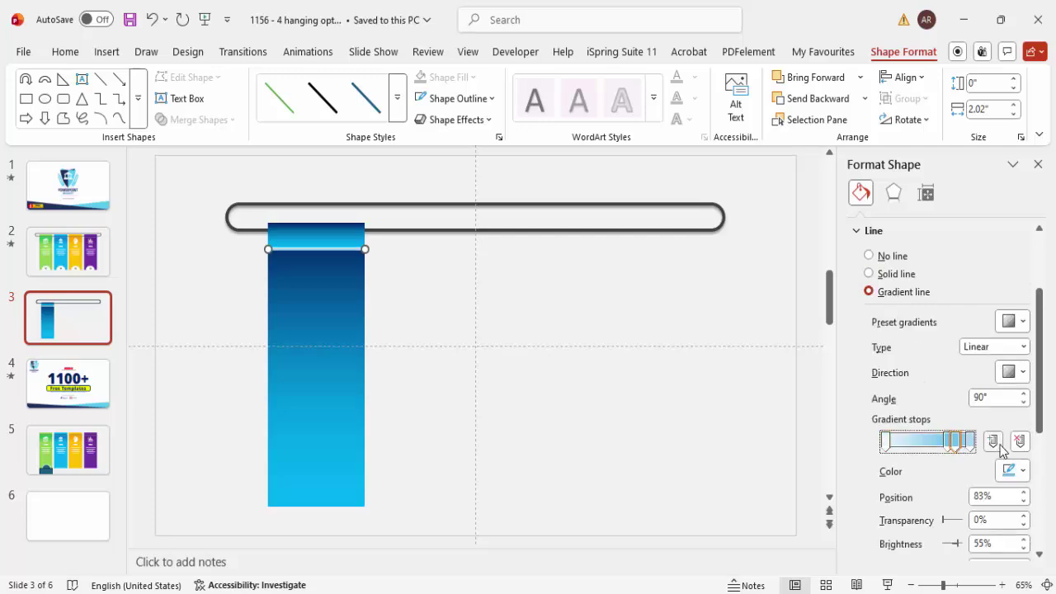
pyautogui.click(1019, 442)
pyautogui.click(1020, 443)
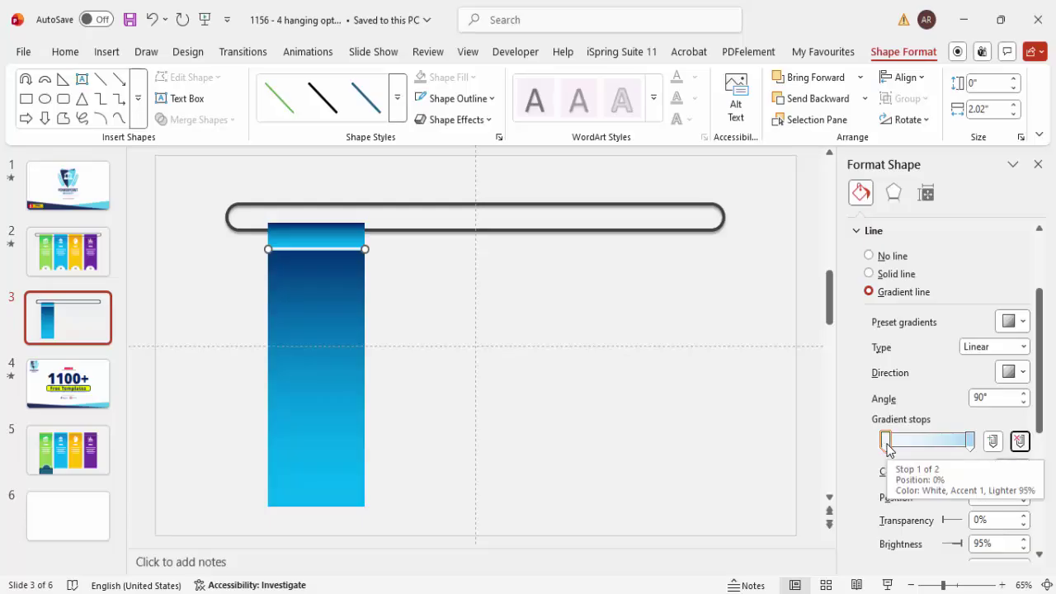
pyautogui.click(1013, 472)
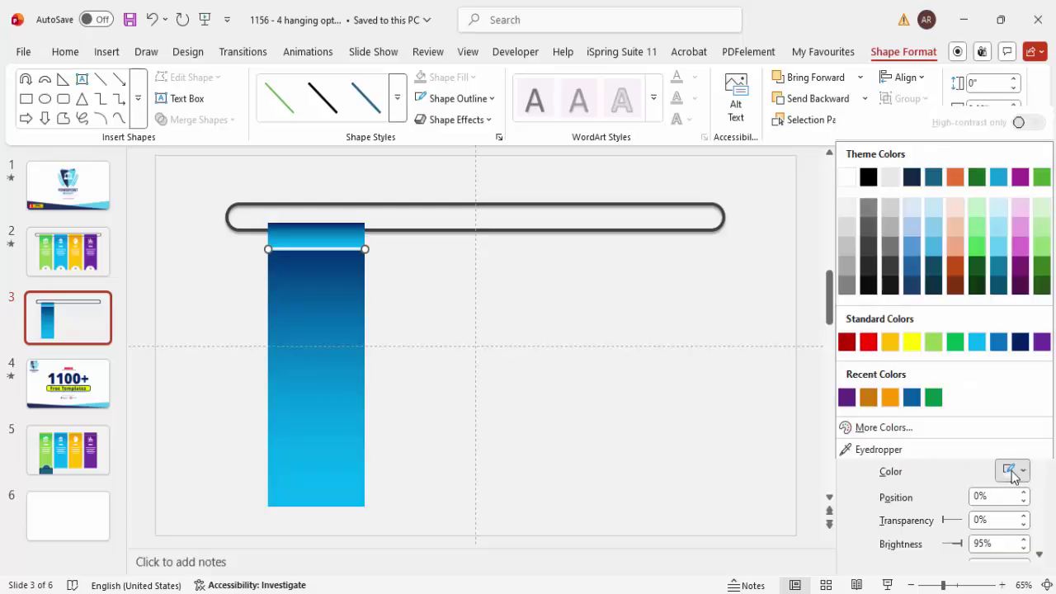
pyautogui.click(847, 203)
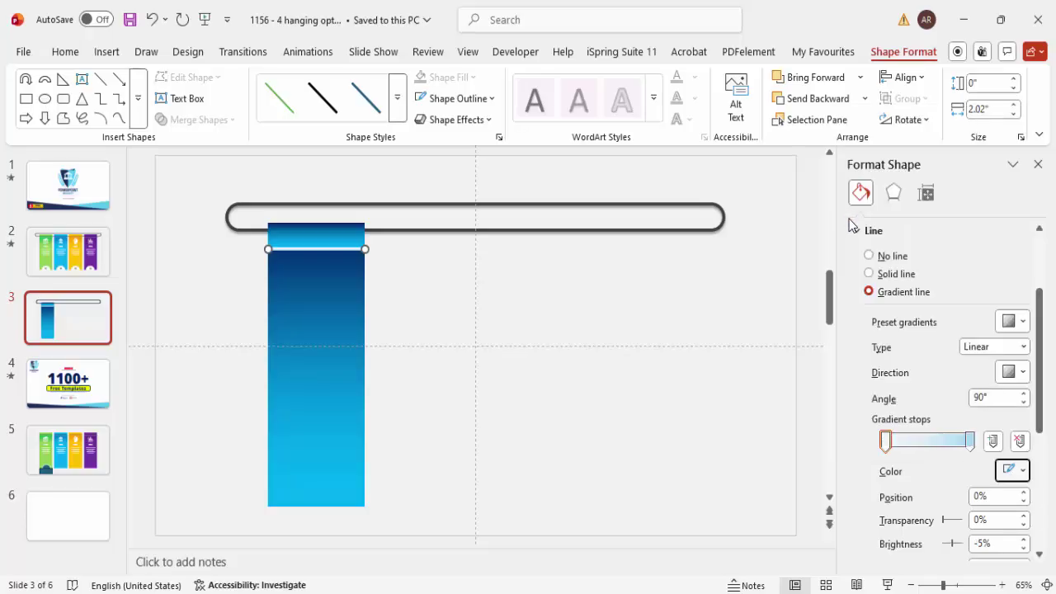
# - Make the line's end stop dark navy and change the gradient direction
pyautogui.click(970, 442)
pyautogui.click(1011, 473)
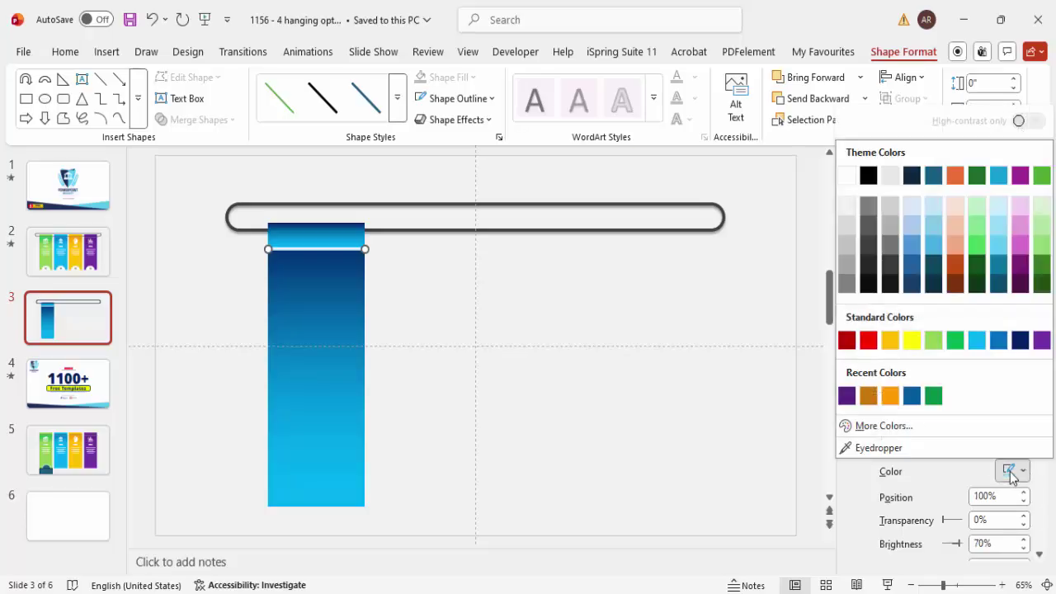
pyautogui.click(1021, 340)
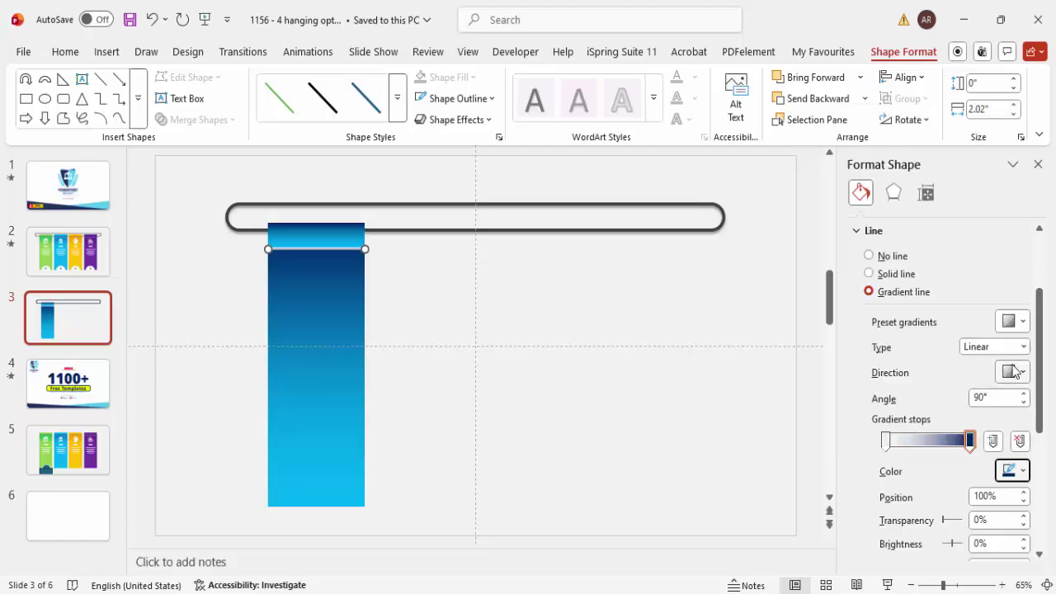
pyautogui.click(1012, 372)
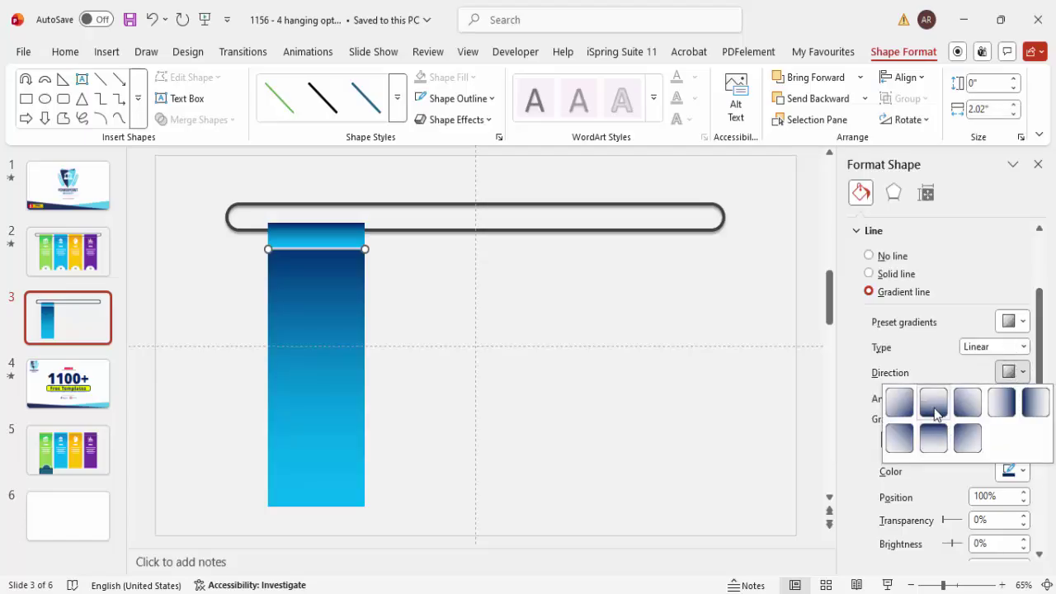
pyautogui.click(937, 441)
pyautogui.click(476, 443)
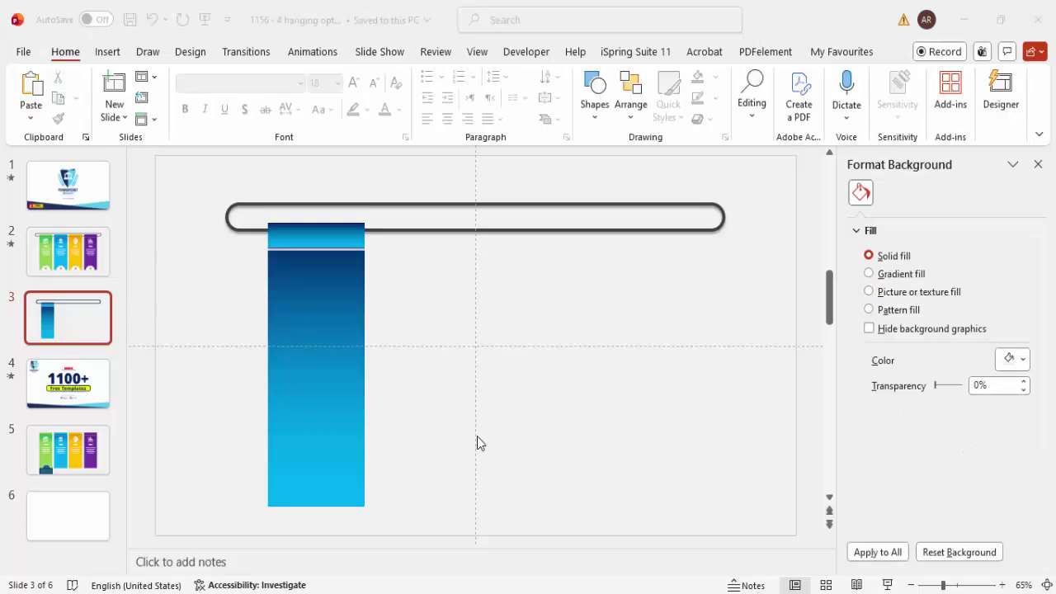
pyautogui.click(107, 52)
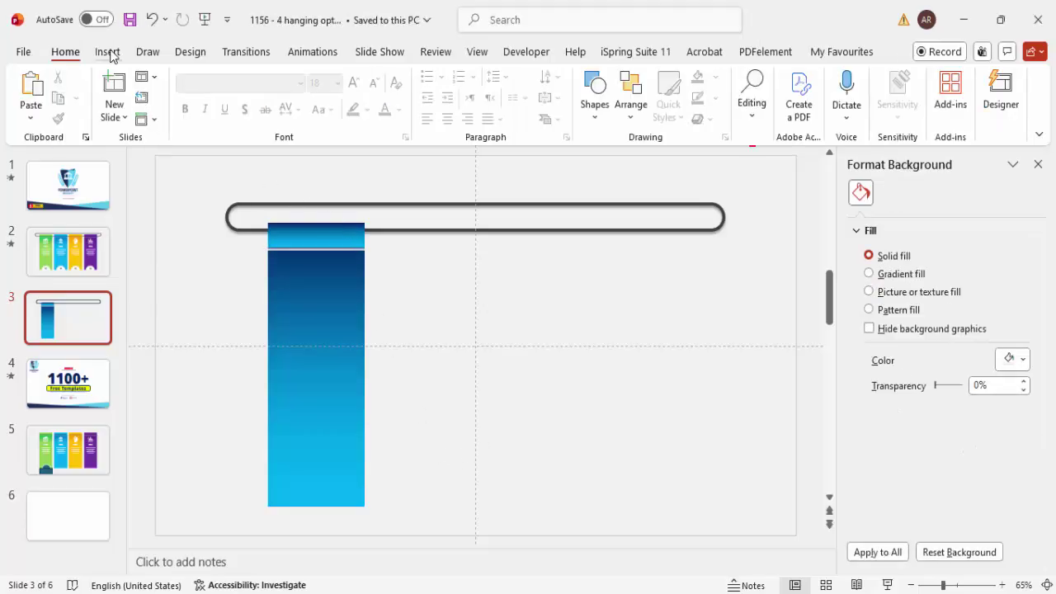
# - Draw a circle centred on the card's bottom edge
pyautogui.click(311, 123)
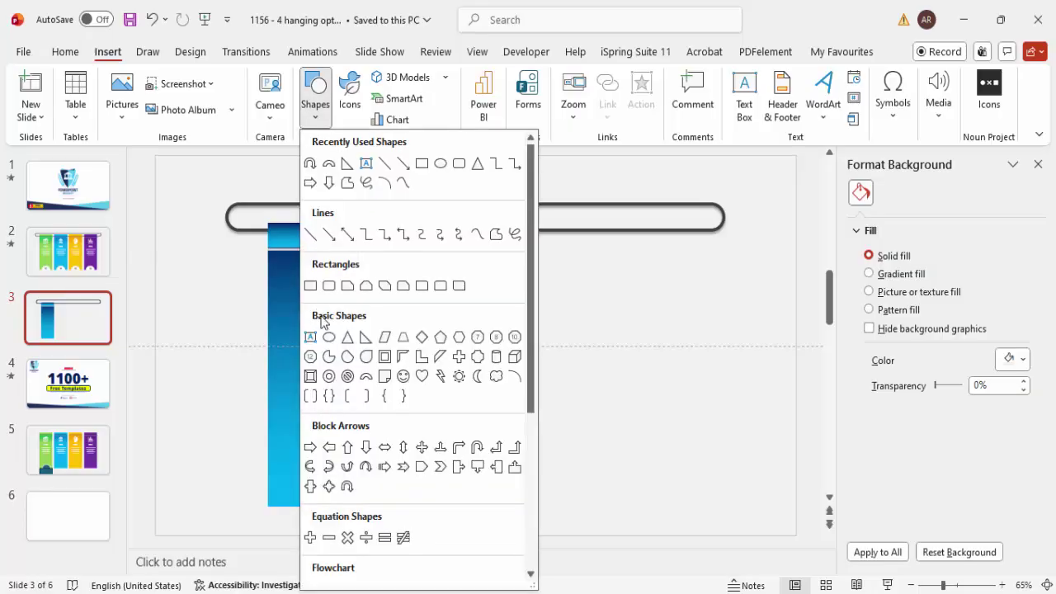
pyautogui.click(328, 338)
pyautogui.moveTo(290, 478); pyautogui.dragTo(343, 537)
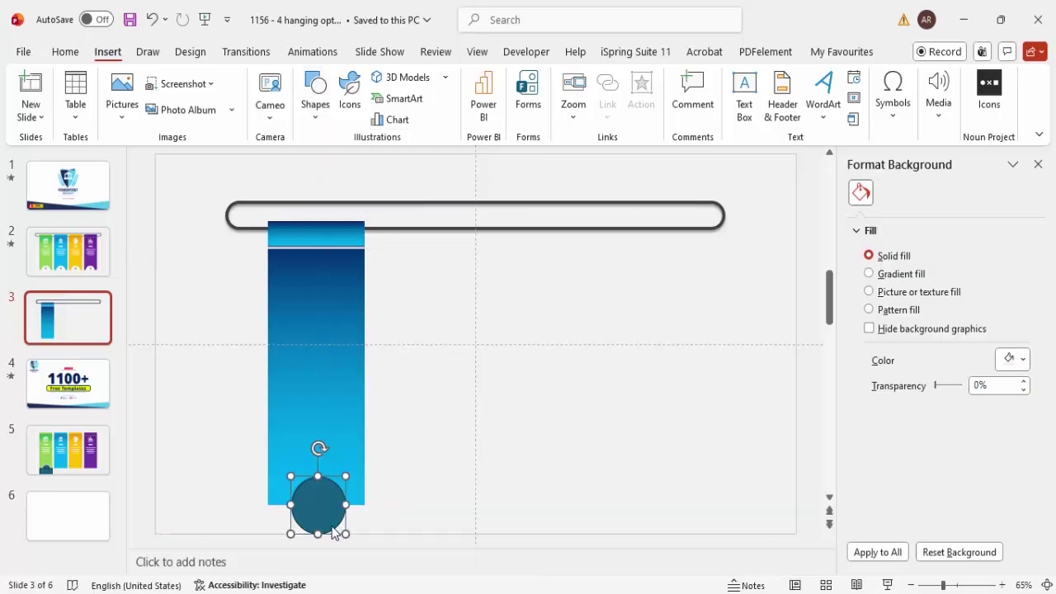
pyautogui.moveTo(316, 500); pyautogui.dragTo(315, 506)
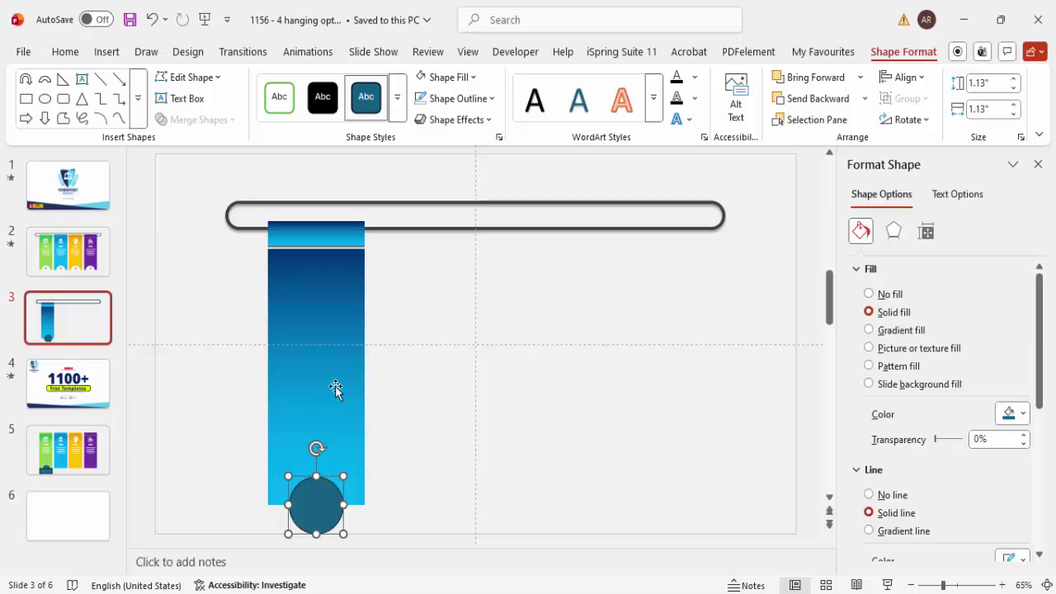
# - Draw a rectangle over the circle's lower half and Subtract it to leave a semicircle
pyautogui.click(111, 53)
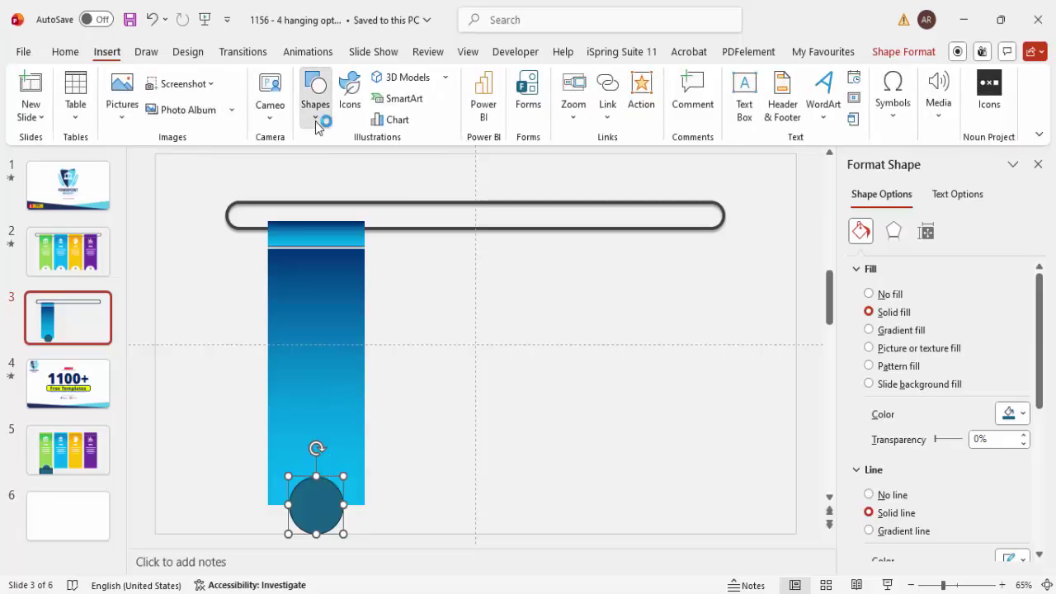
pyautogui.click(316, 124)
pyautogui.click(318, 287)
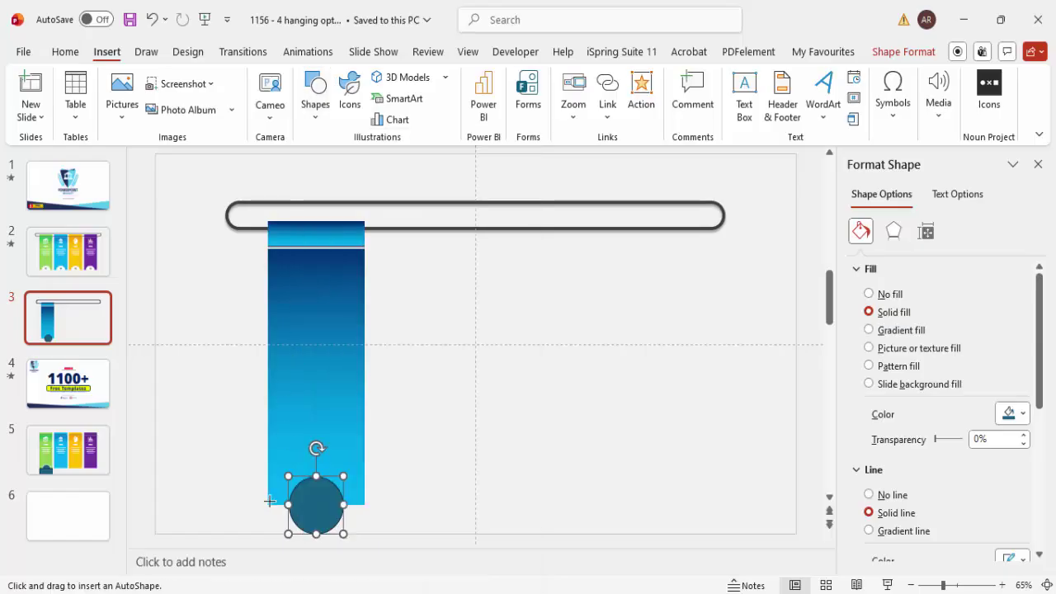
pyautogui.moveTo(267, 504); pyautogui.dragTo(374, 544)
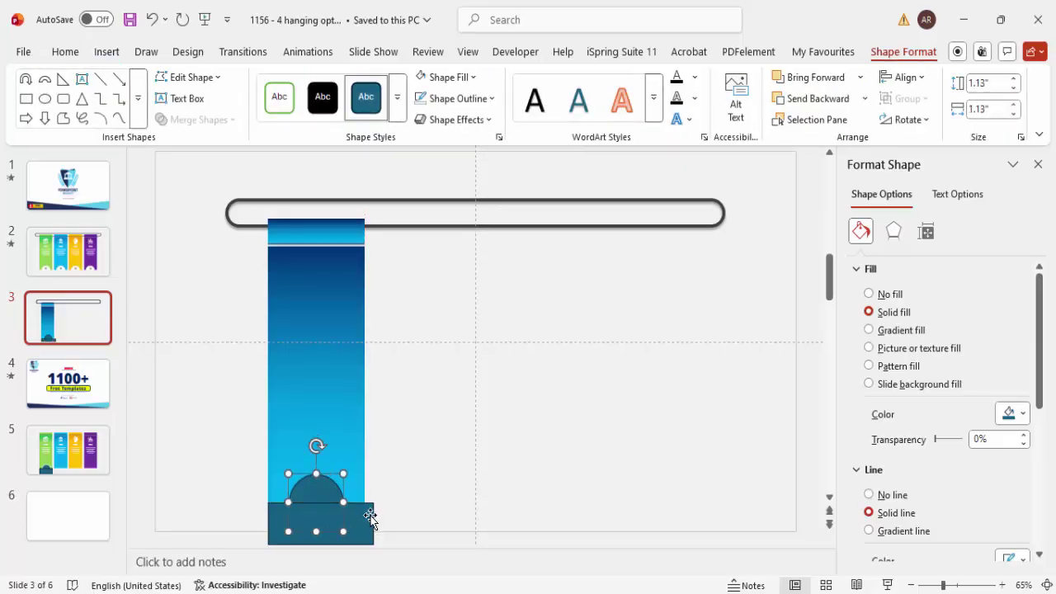
pyautogui.keyDown('shift'); pyautogui.click(360, 519); pyautogui.keyUp('shift')
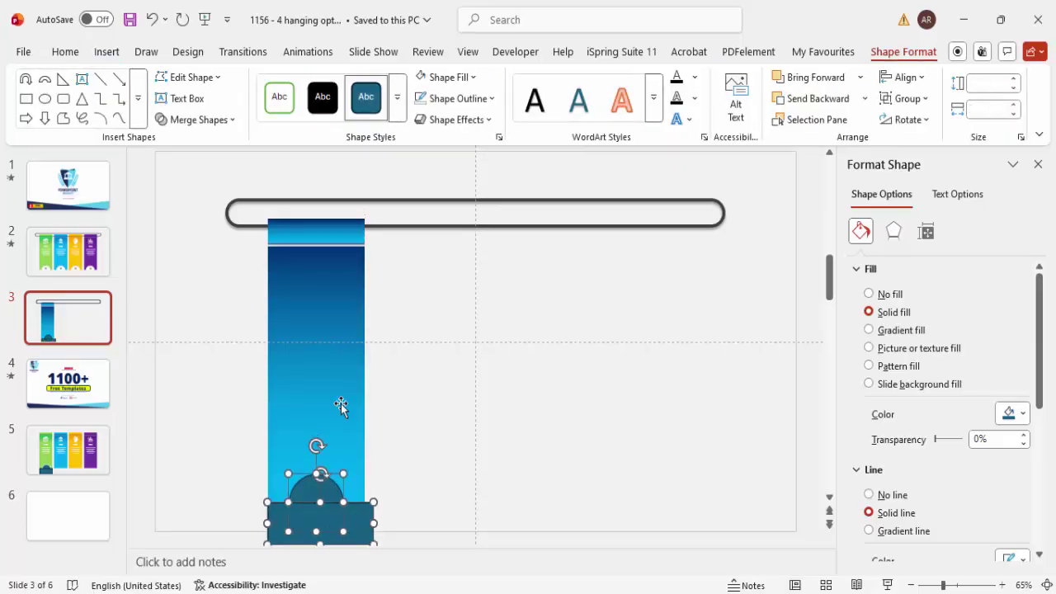
pyautogui.click(217, 120)
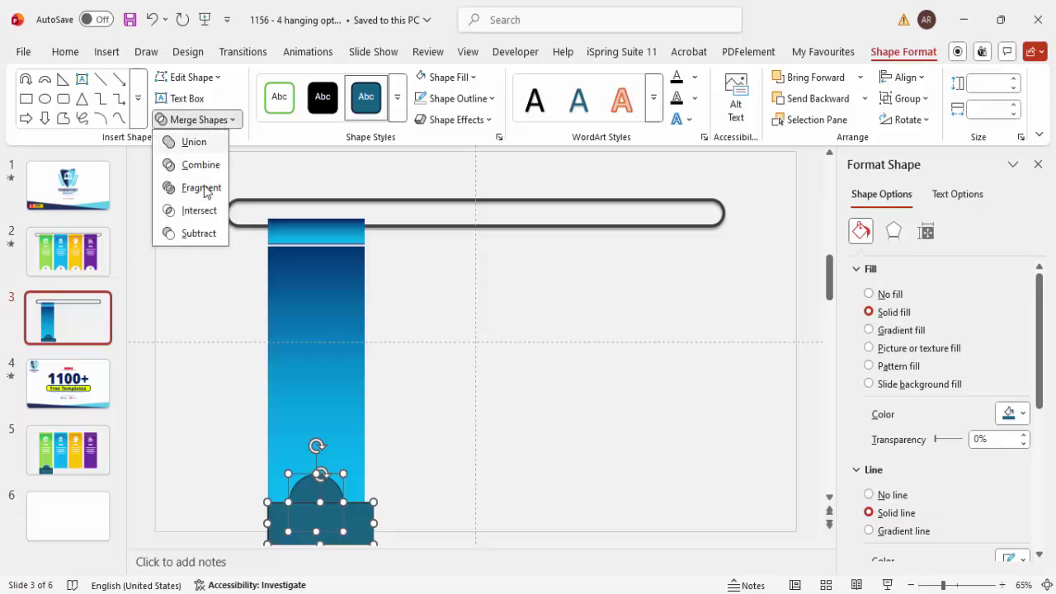
pyautogui.click(201, 235)
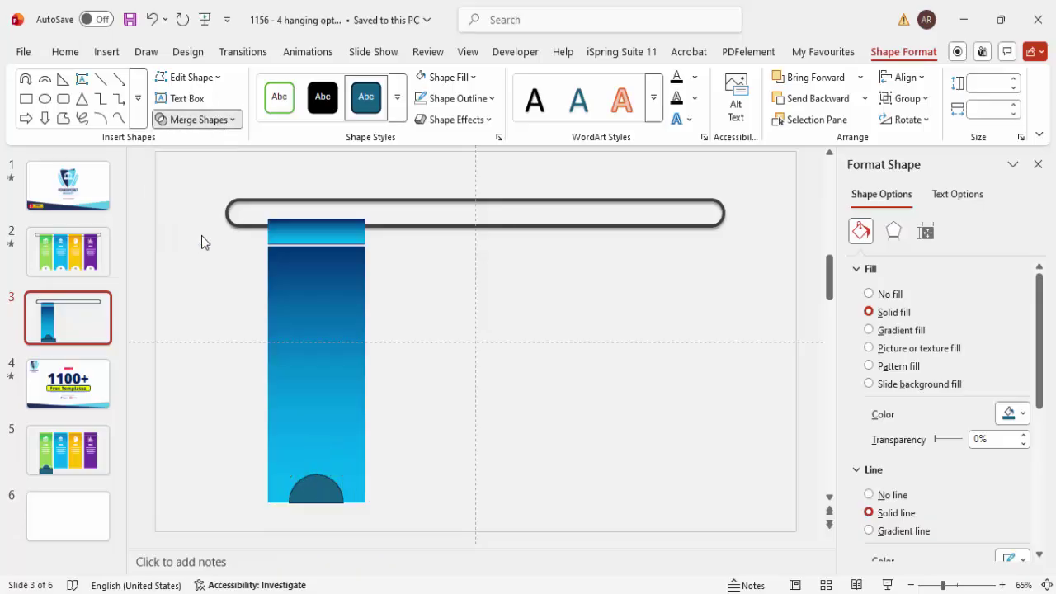
# - Make the half-circle tab white with no outline
pyautogui.click(457, 99)
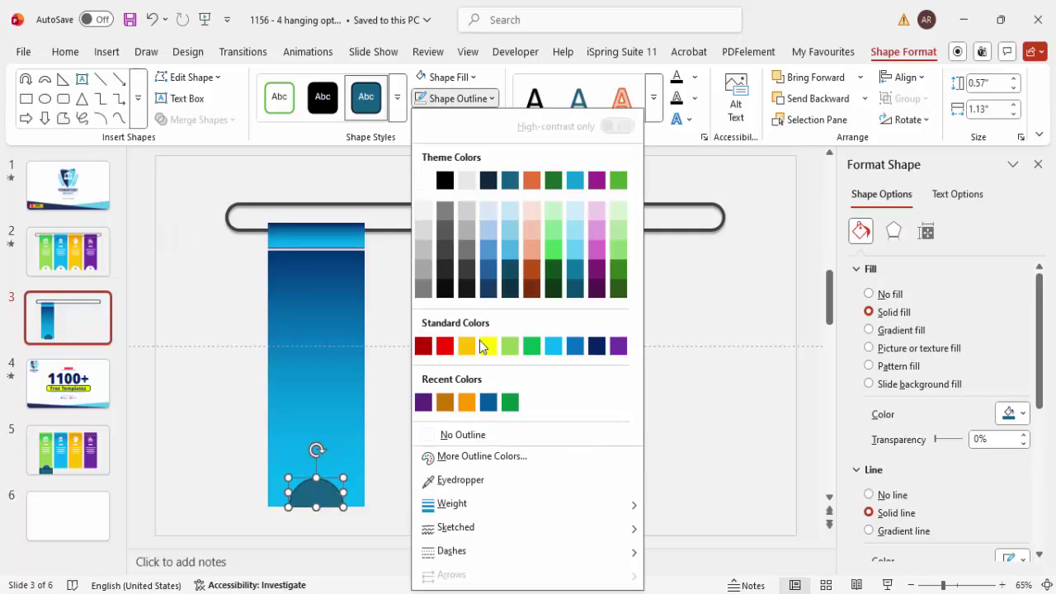
pyautogui.click(492, 435)
pyautogui.click(441, 77)
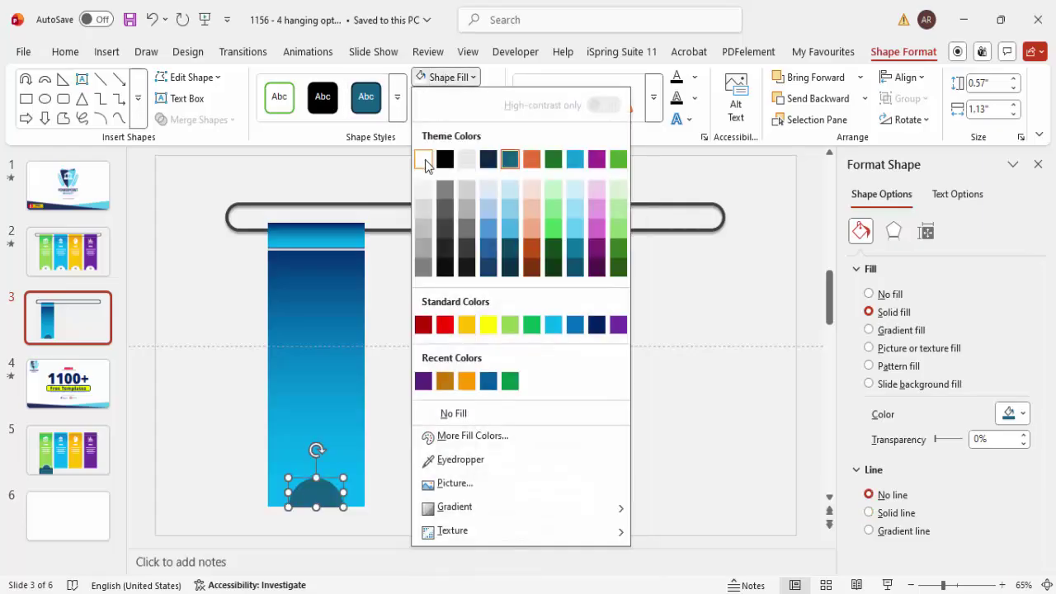
pyautogui.click(425, 160)
# - Give the tab an Offset: Top shadow, enlarge it slightly, and open the Icons library
pyautogui.click(456, 120)
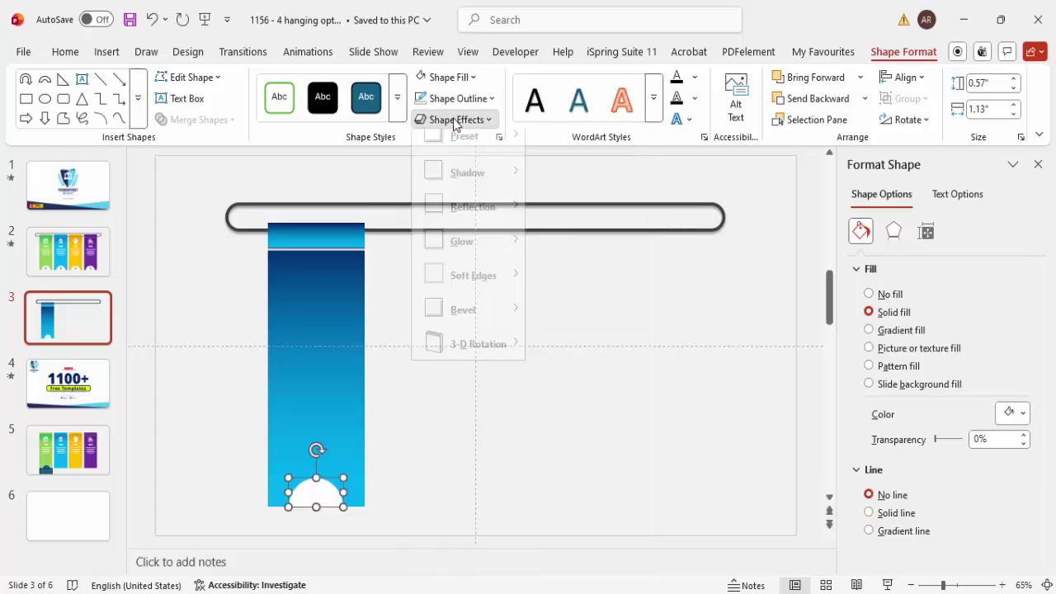
pyautogui.moveTo(470, 187)
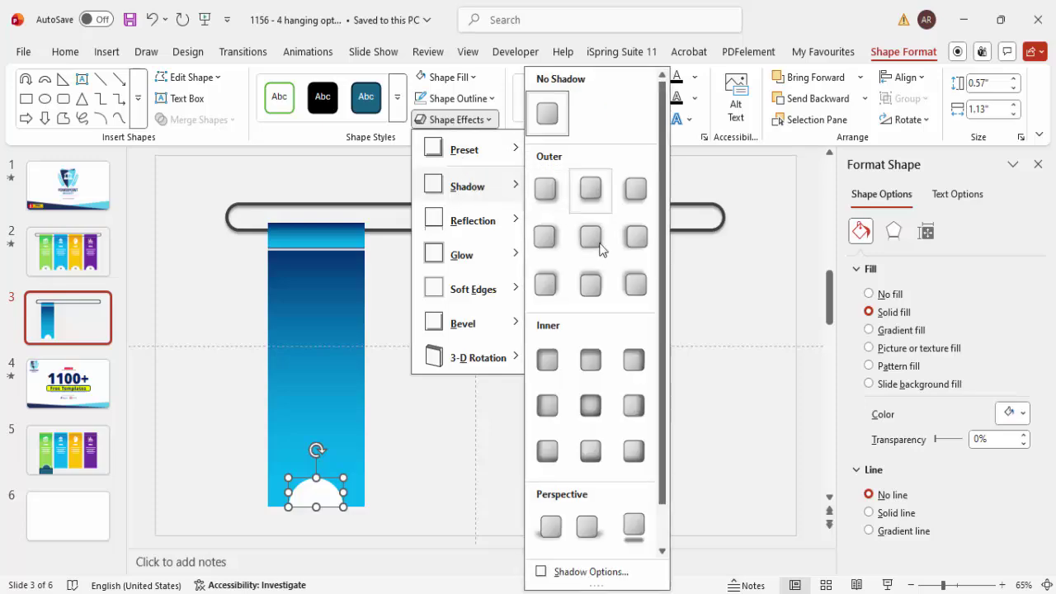
pyautogui.click(591, 285)
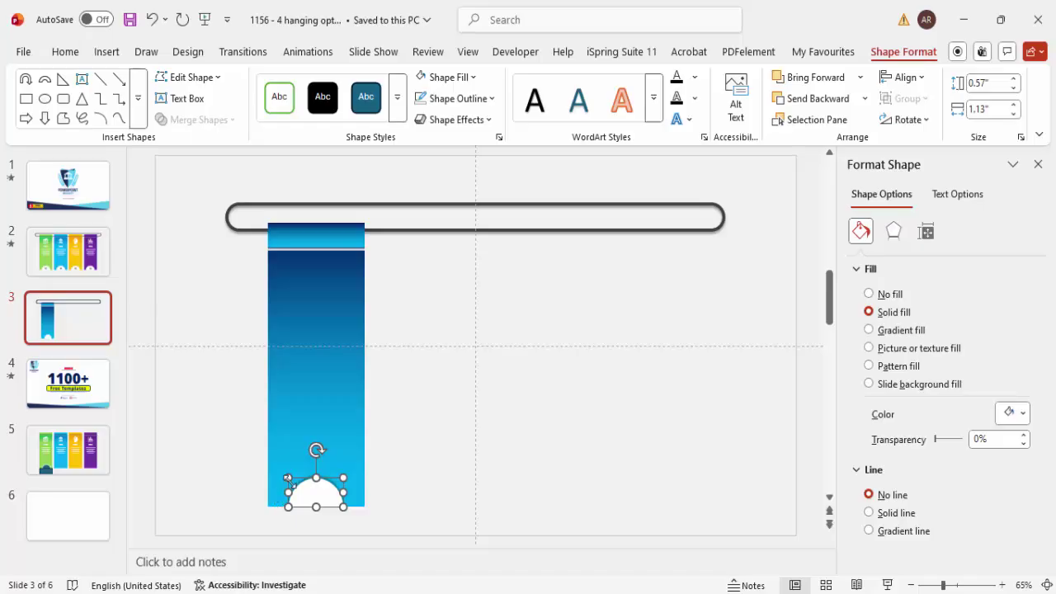
pyautogui.moveTo(287, 477); pyautogui.dragTo(312, 491)
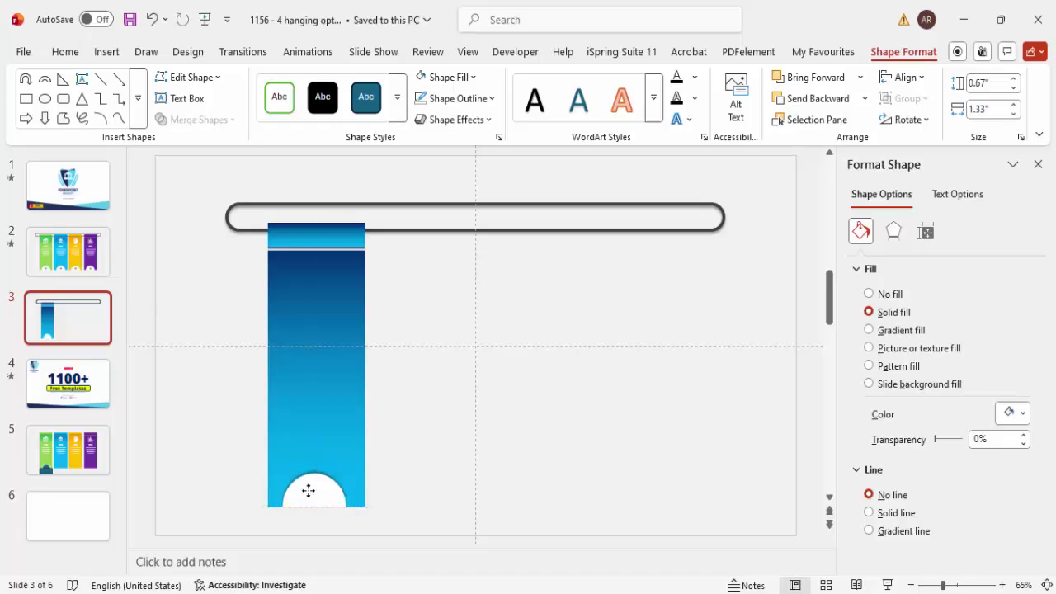
pyautogui.click(106, 51)
pyautogui.click(348, 87)
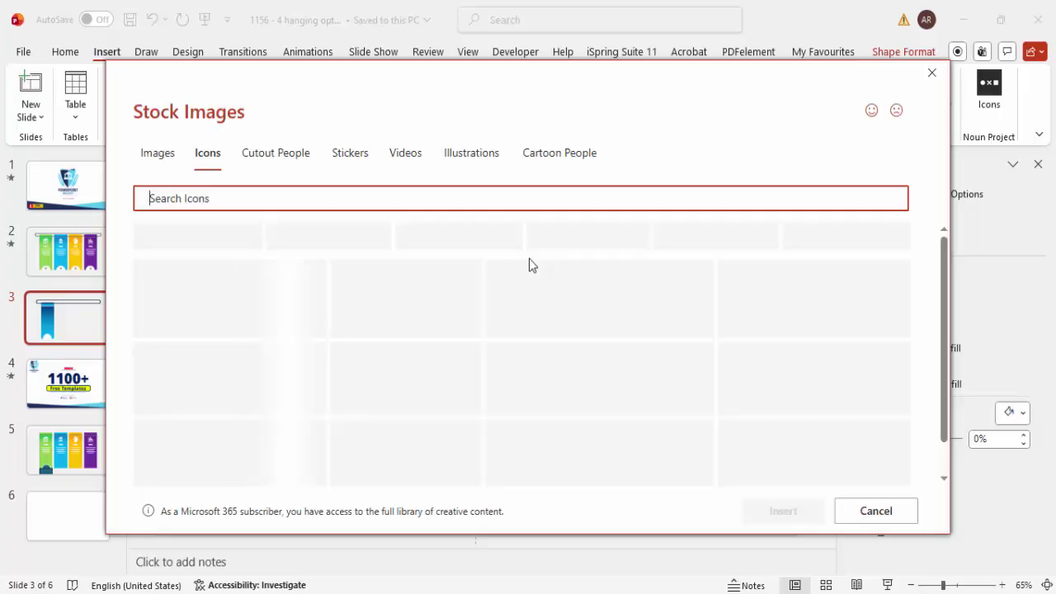
# - Insert the camera-aperture icon, fill it white, and move it to the banner's top
pyautogui.scroll(-3, 577, 330)
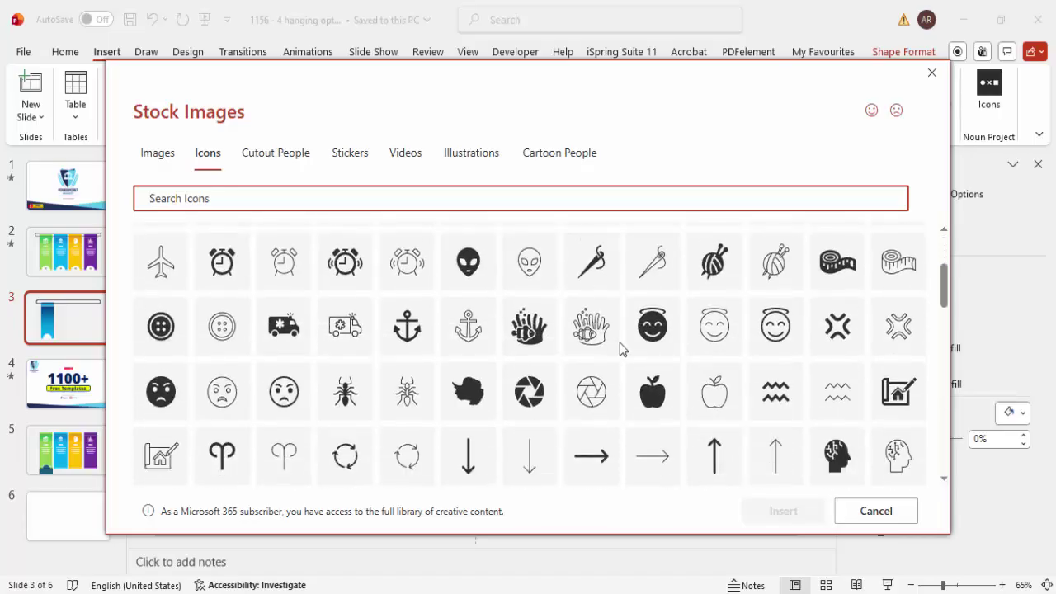
pyautogui.click(529, 393)
pyautogui.click(798, 513)
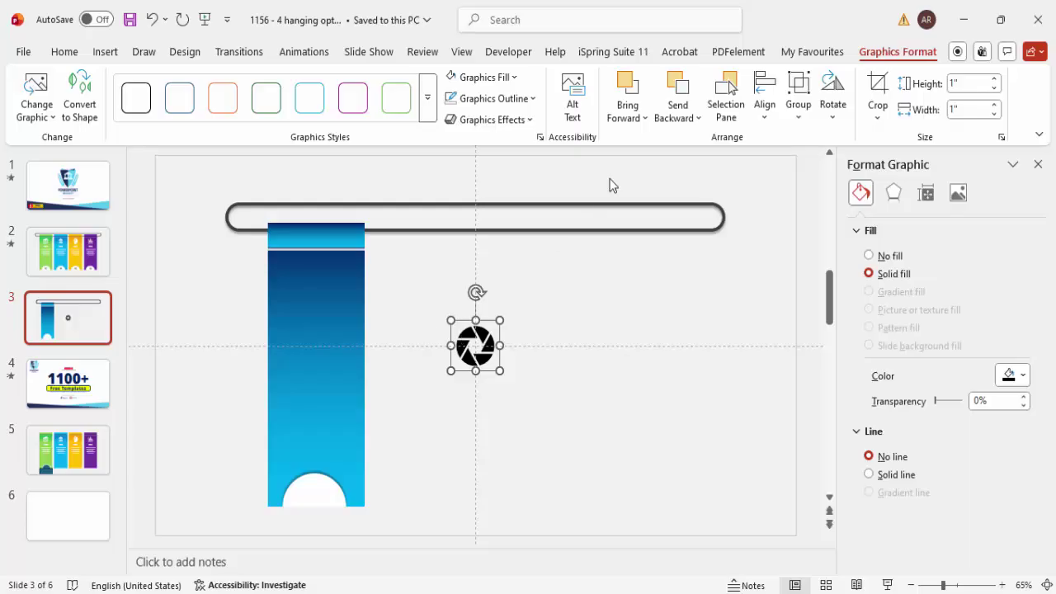
pyautogui.click(454, 77)
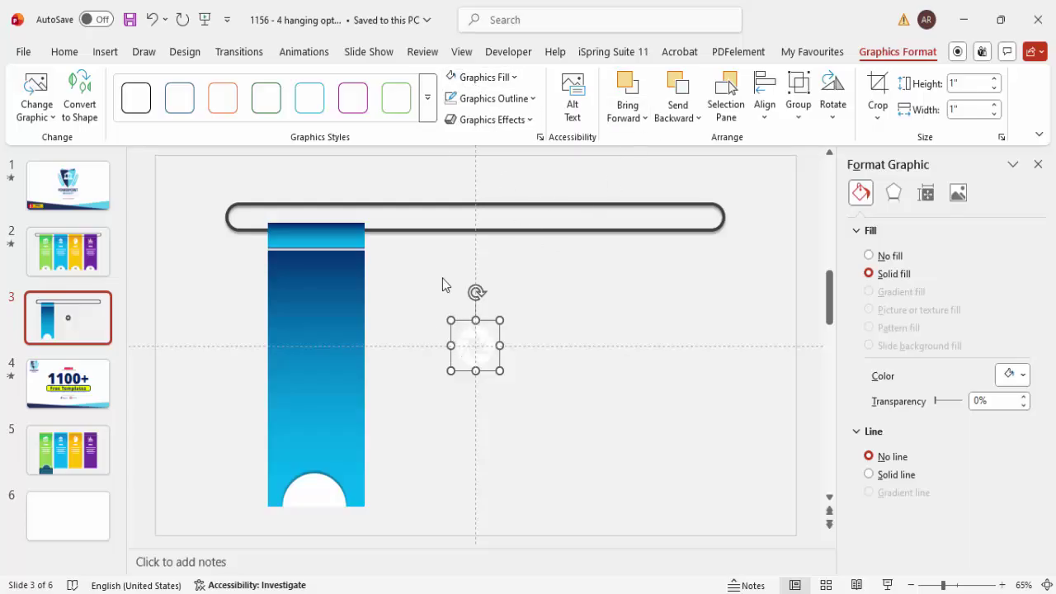
pyautogui.moveTo(483, 342); pyautogui.dragTo(326, 275)
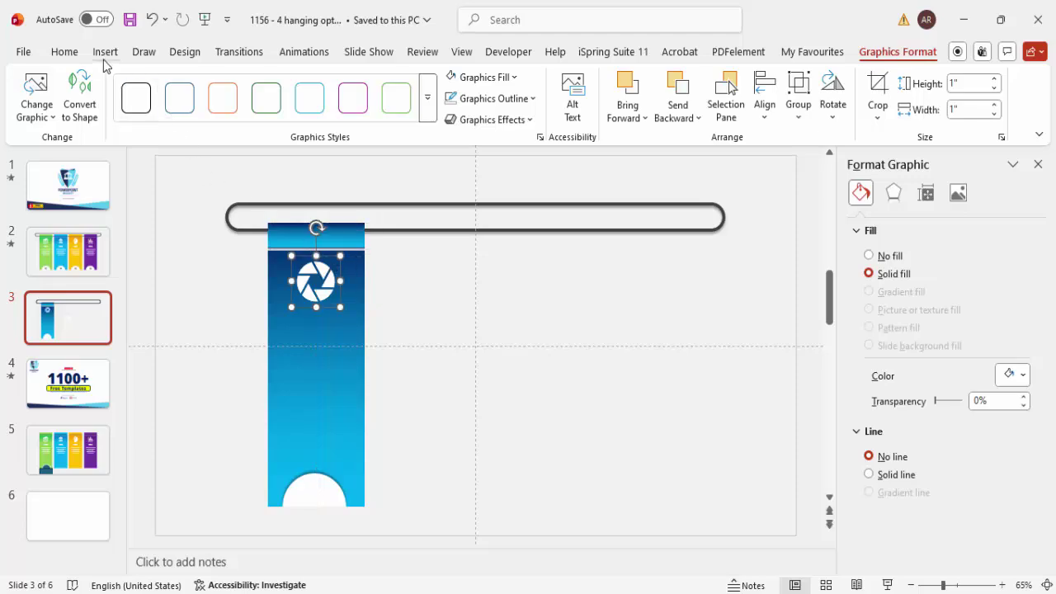
pyautogui.click(103, 57)
# - Add a centred, bold 'TITLE' text box just beneath the aperture icon
pyautogui.click(744, 97)
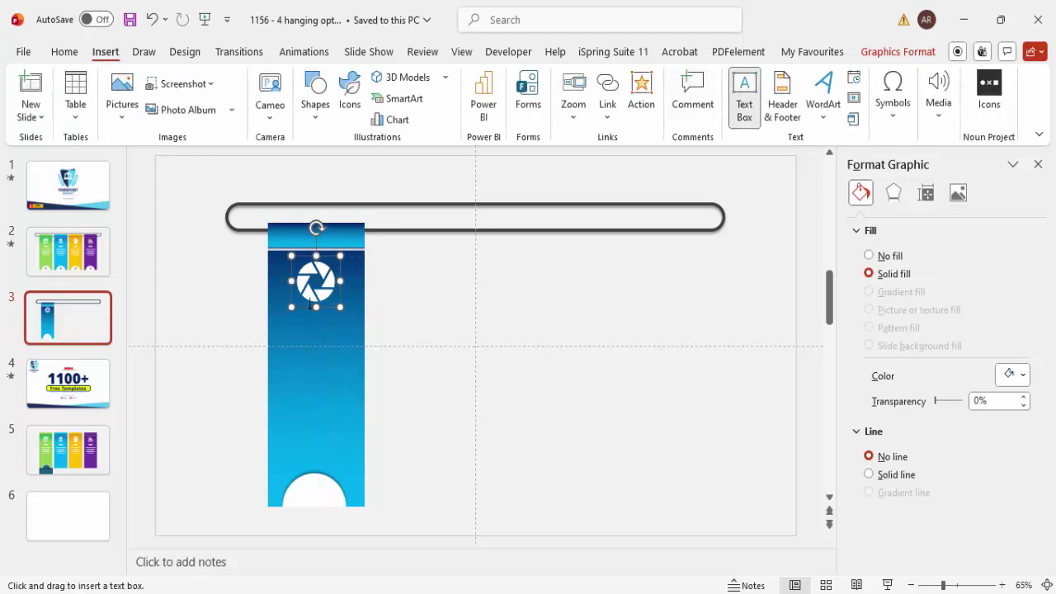
pyautogui.moveTo(282, 321); pyautogui.dragTo(355, 332)
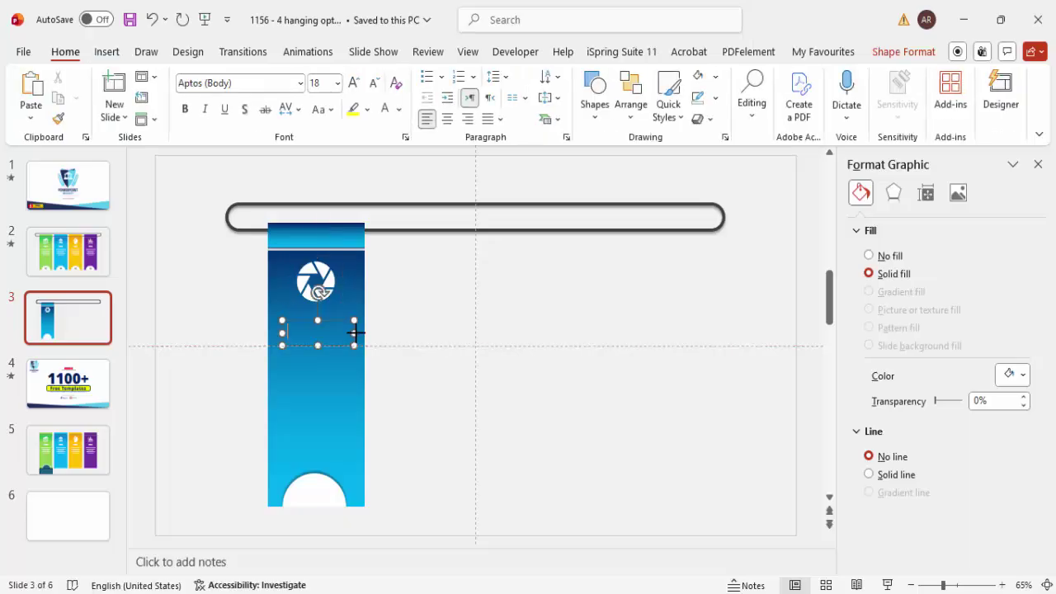
pyautogui.write('TITLE')
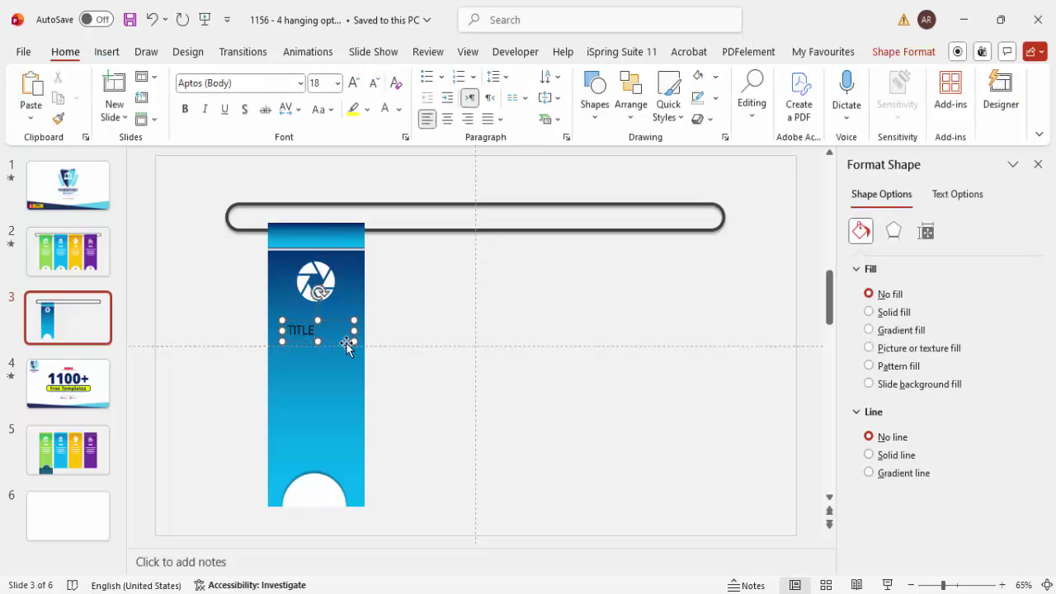
pyautogui.click(447, 120)
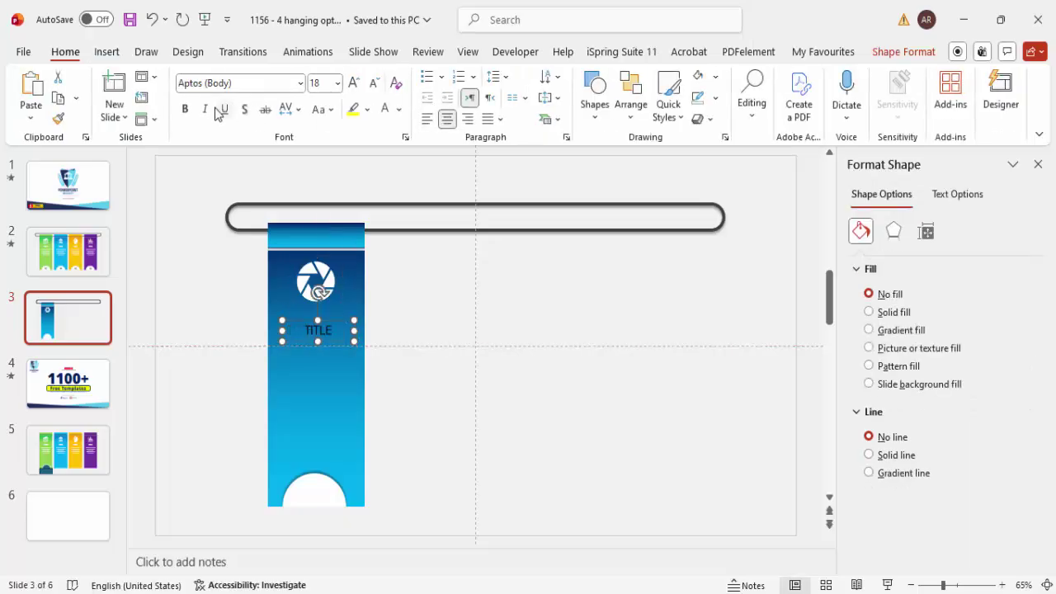
pyautogui.click(187, 110)
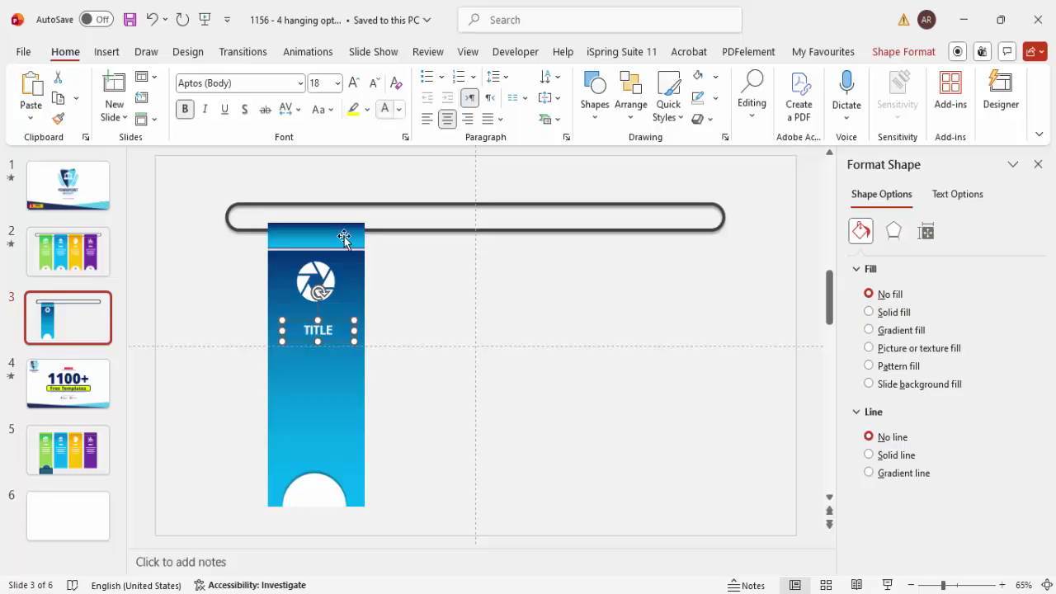
pyautogui.moveTo(336, 326); pyautogui.dragTo(336, 319)
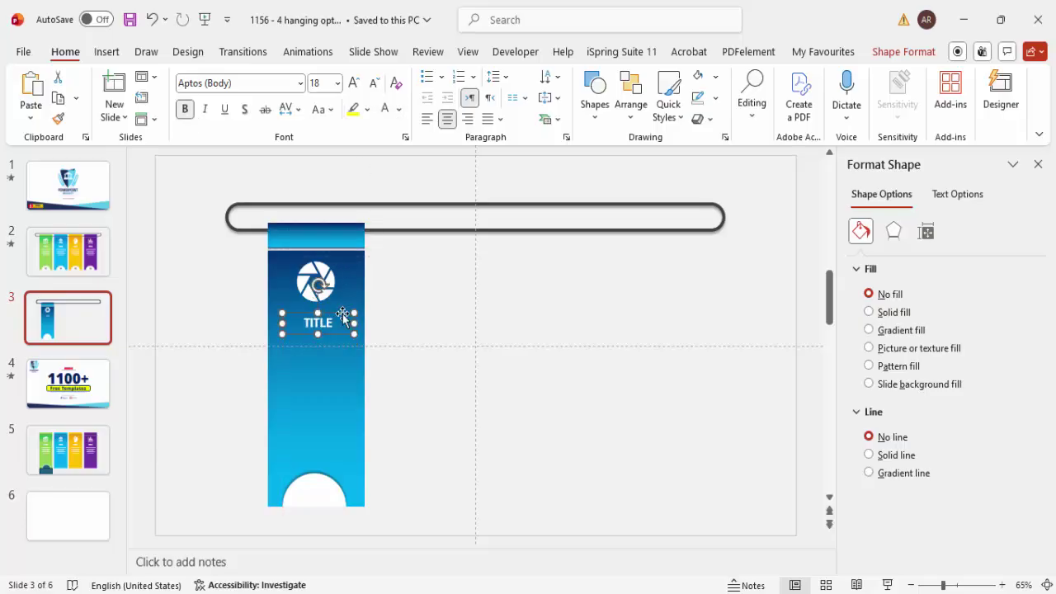
pyautogui.click(109, 54)
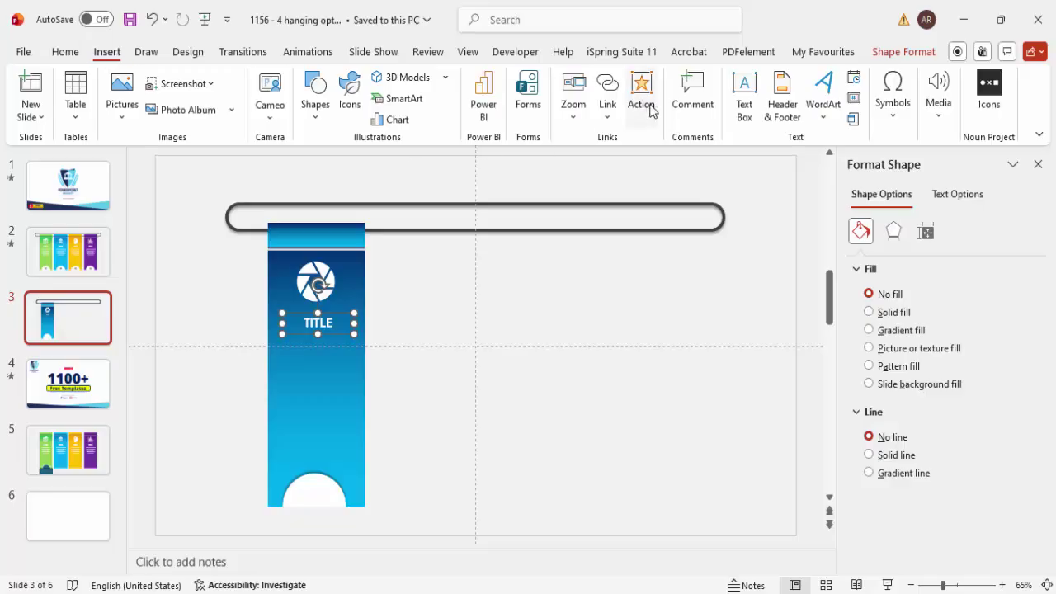
# - Add a text box below TITLE filled with =lorem() text, keeping only the sentences up to 'massa.'
pyautogui.click(744, 91)
pyautogui.moveTo(279, 346)
pyautogui.mouseDown()
pyautogui.moveTo(349, 450)
pyautogui.moveTo(335, 426)
pyautogui.mouseUp()
pyautogui.write('=lorem()')
pyautogui.press('Return')
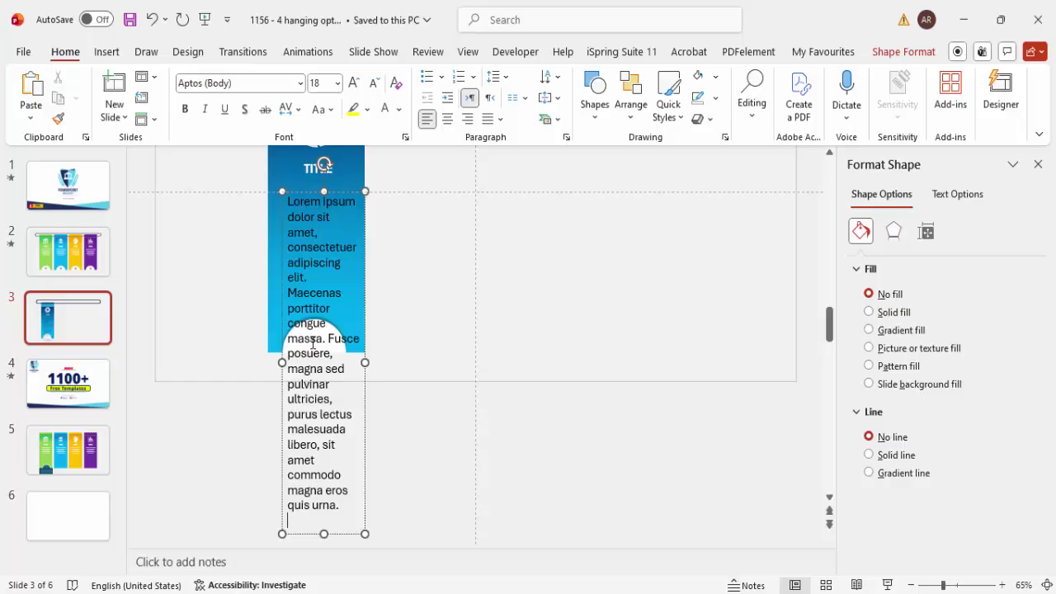
pyautogui.moveTo(331, 337); pyautogui.dragTo(482, 569)
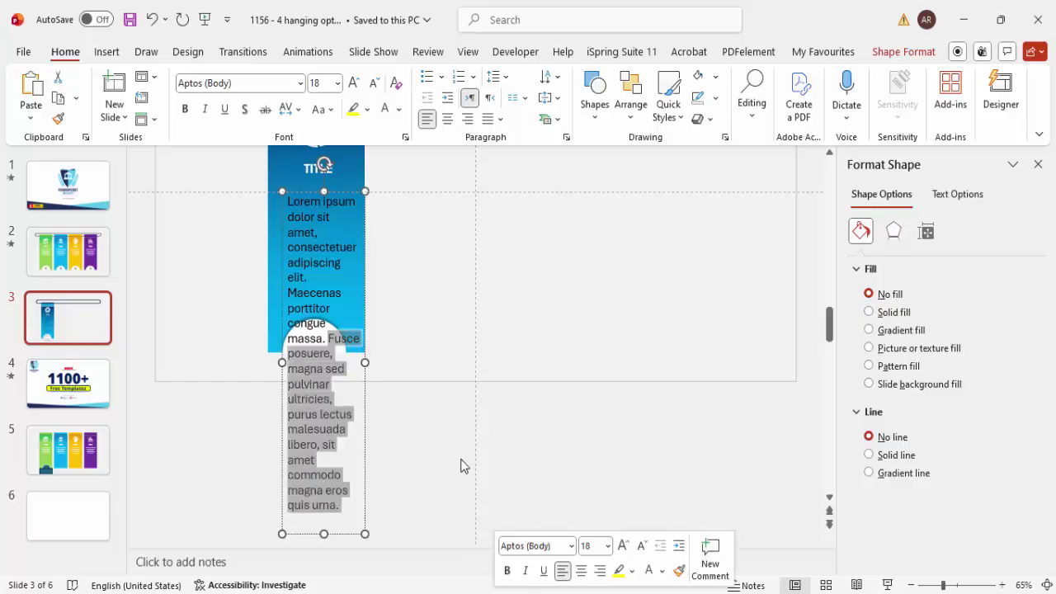
pyautogui.press('Delete')
# - Make the lorem ipsum paragraph white, centred and 12 pt
pyautogui.click(341, 346)
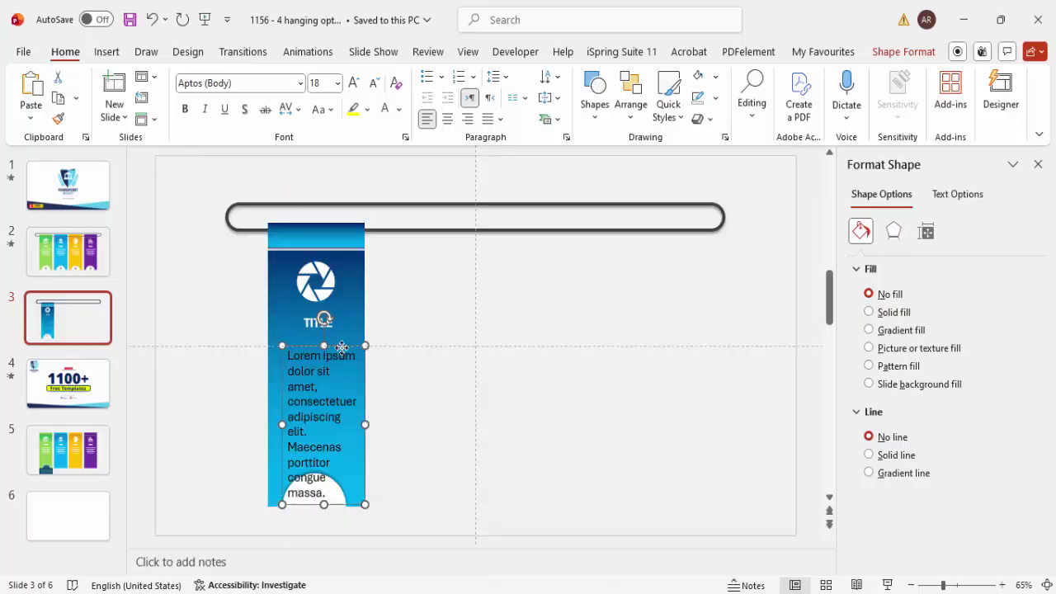
pyautogui.click(385, 108)
pyautogui.click(446, 119)
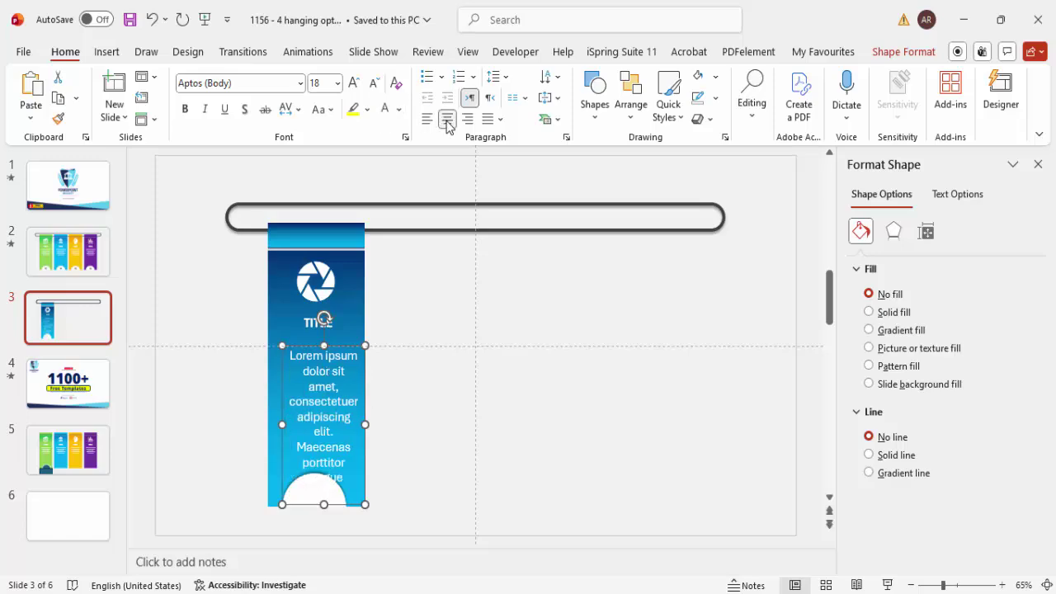
pyautogui.click(375, 84)
pyautogui.click(375, 85)
pyautogui.click(375, 84)
# - Widen the paragraph box to the left and move it up just beneath TITLE
pyautogui.moveTo(286, 381); pyautogui.dragTo(275, 376)
pyautogui.moveTo(340, 348); pyautogui.dragTo(340, 339)
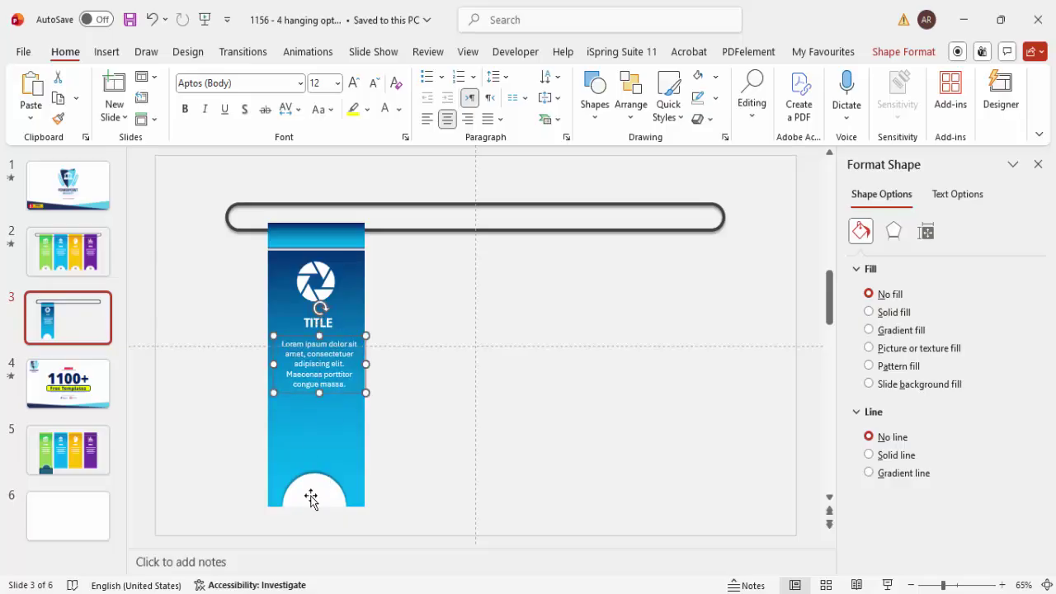
pyautogui.click(107, 51)
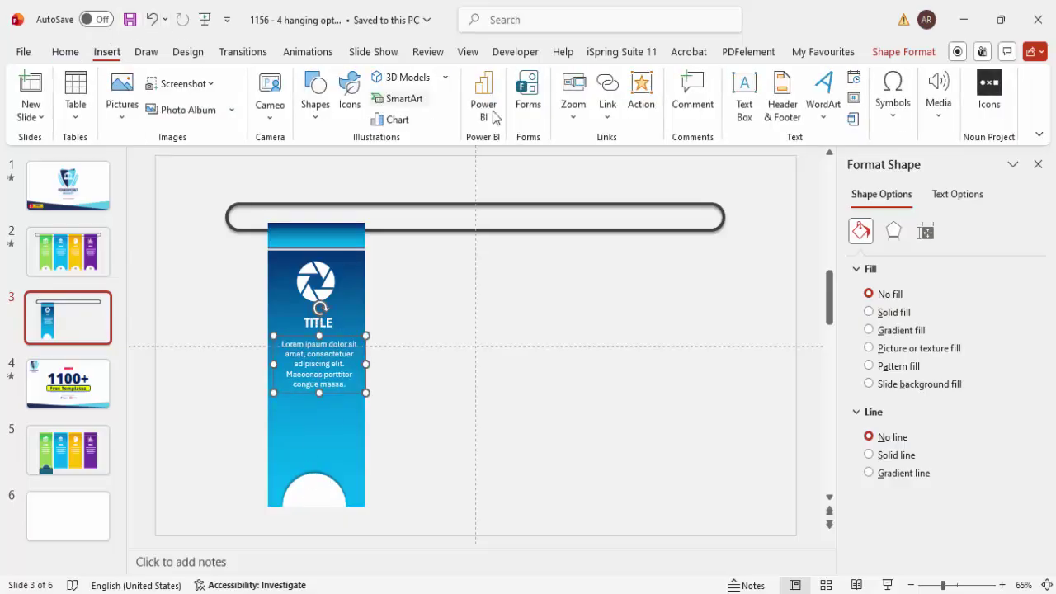
pyautogui.click(744, 97)
# - Add a centred '01' label on the bottom tab in bold, larger, dark blue text
pyautogui.moveTo(301, 487); pyautogui.dragTo(335, 507)
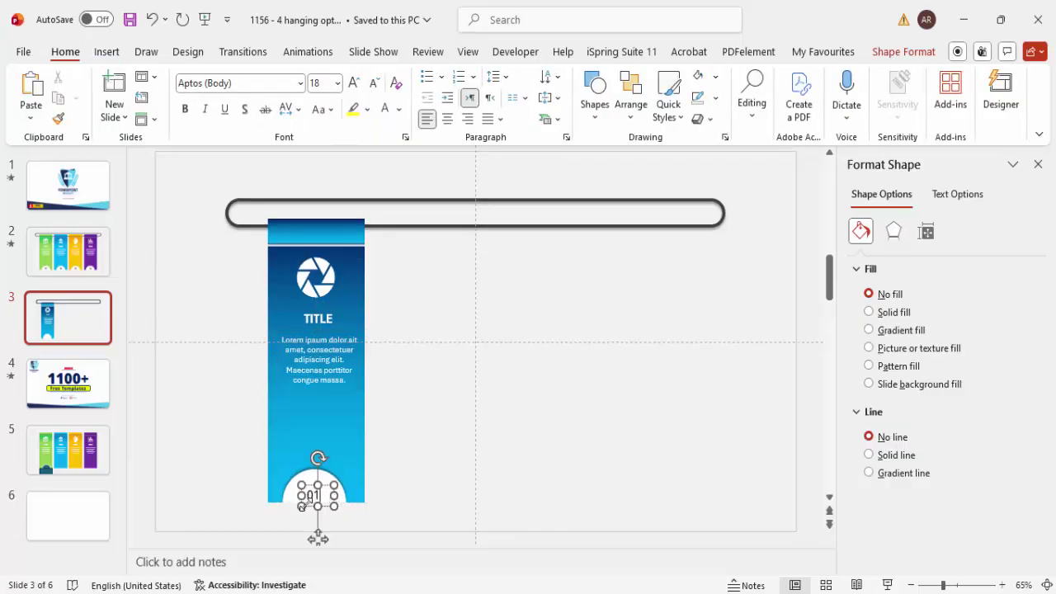
pyautogui.press('Escape')
pyautogui.click(448, 119)
pyautogui.click(185, 109)
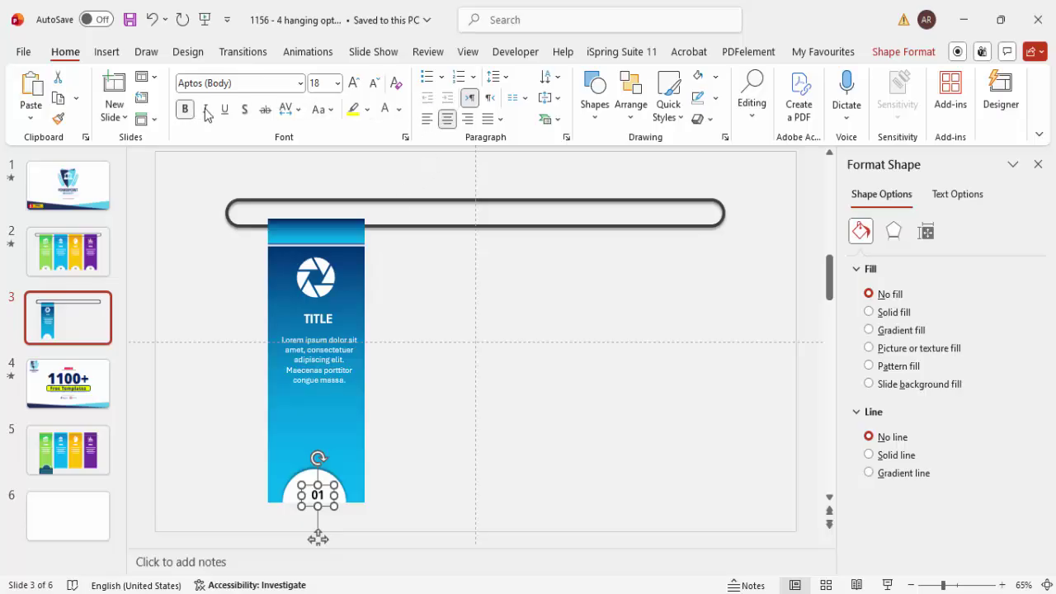
pyautogui.click(354, 83)
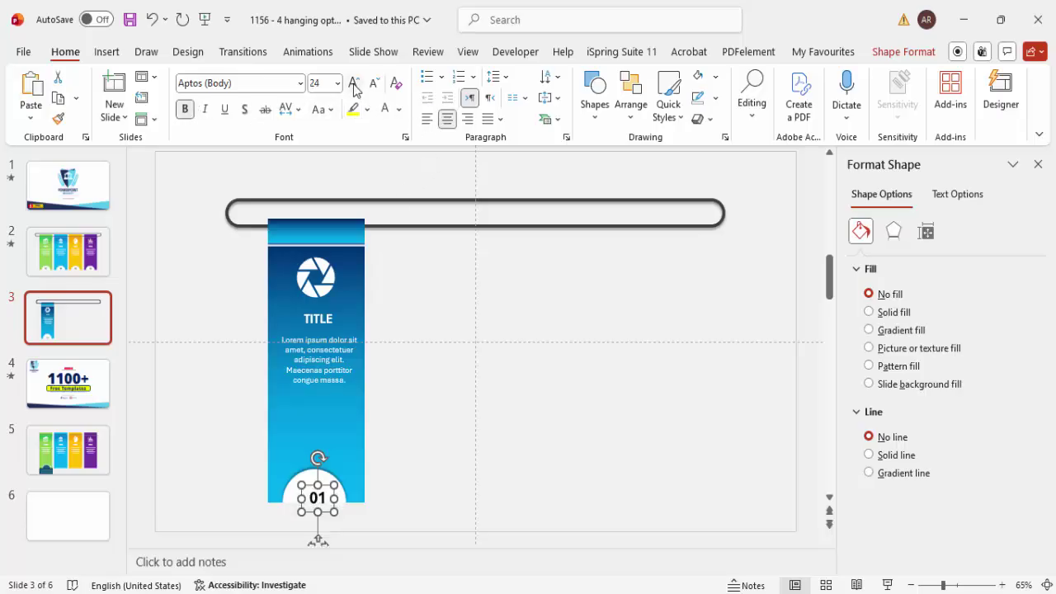
pyautogui.click(399, 110)
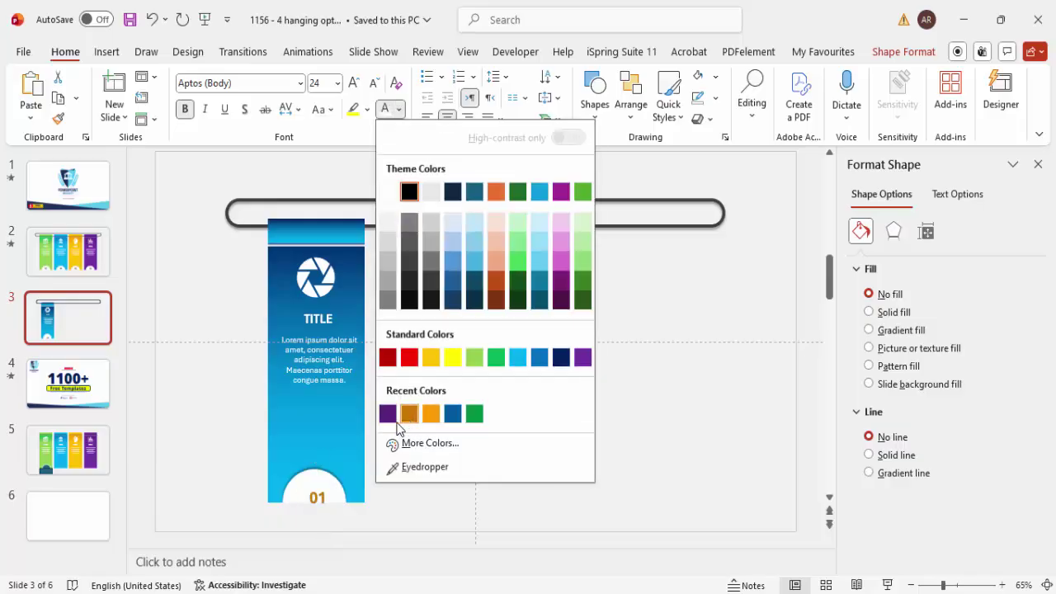
pyautogui.click(561, 356)
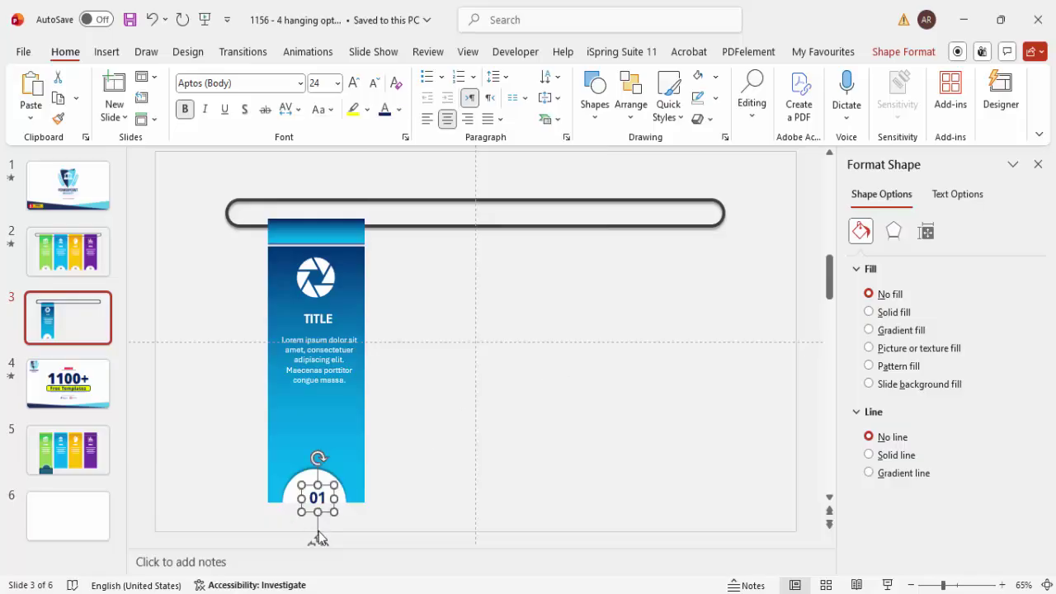
# - Move the 01 label up and left so it sits inside the tab circle
pyautogui.click(317, 528)
pyautogui.click(321, 495)
pyautogui.moveTo(327, 487); pyautogui.dragTo(322, 476)
pyautogui.moveTo(242, 171); pyautogui.dragTo(387, 556)
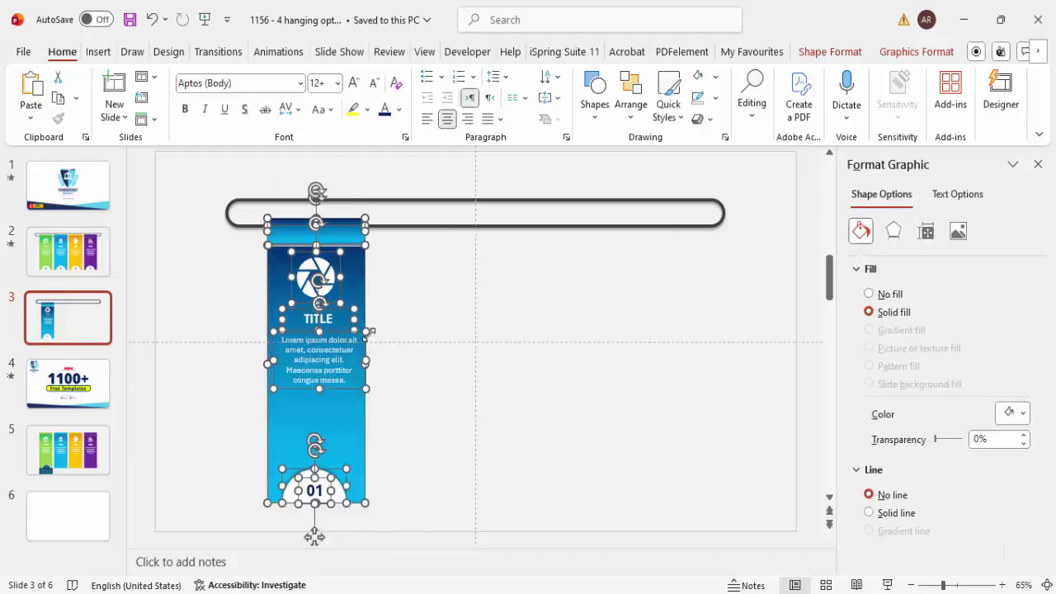
# - Group the banner with Ctrl+G, copy it once, then copy both to make four banners
pyautogui.hotkey('ctrl', 'g')
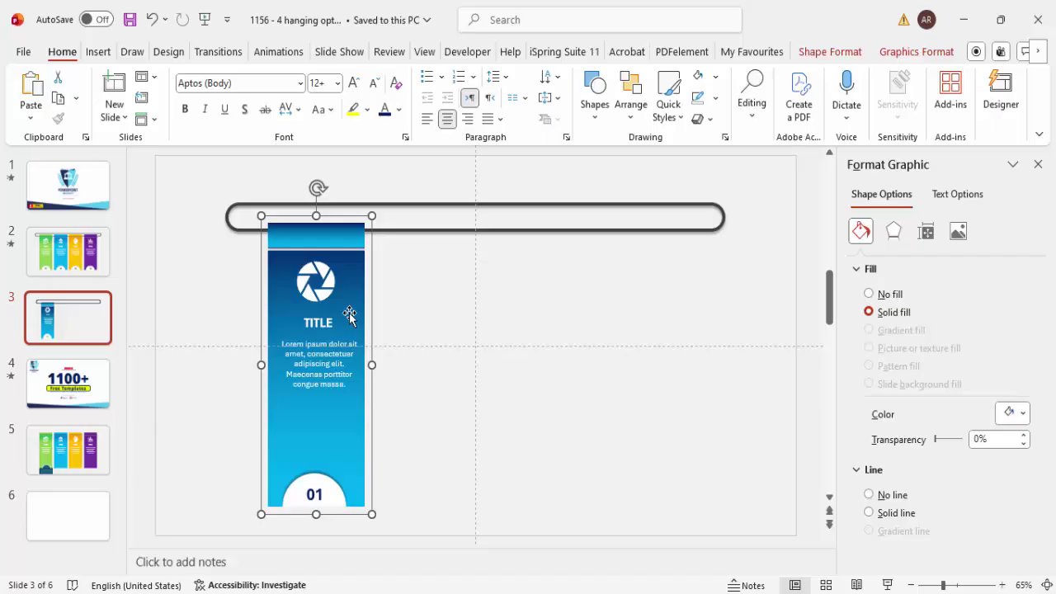
pyautogui.moveTo(358, 323); pyautogui.dragTo(462, 324)
pyautogui.click(515, 325)
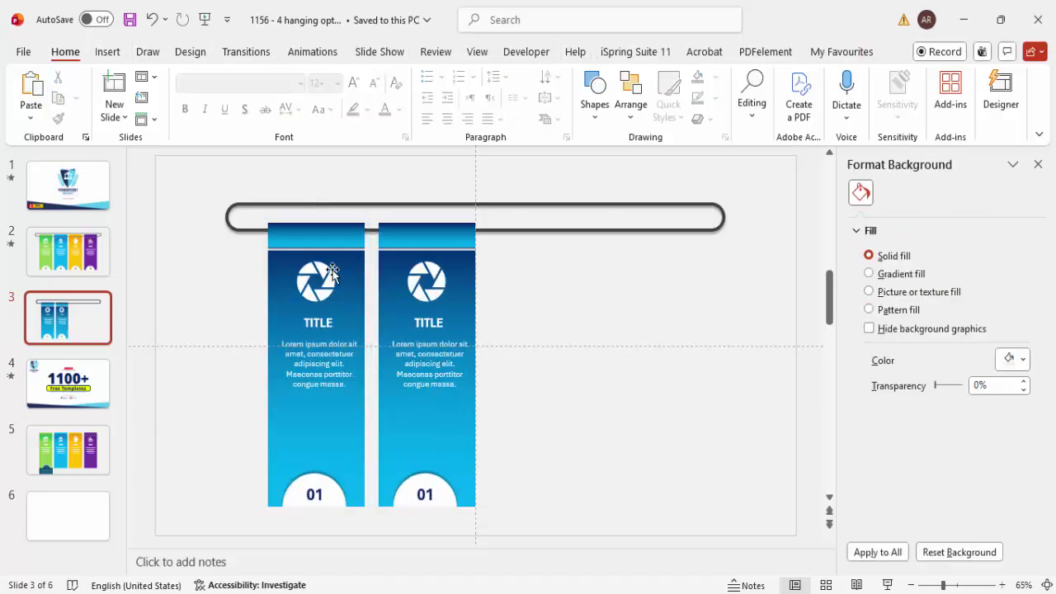
pyautogui.click(302, 231)
pyautogui.moveTo(436, 238); pyautogui.dragTo(659, 244)
pyautogui.click(726, 278)
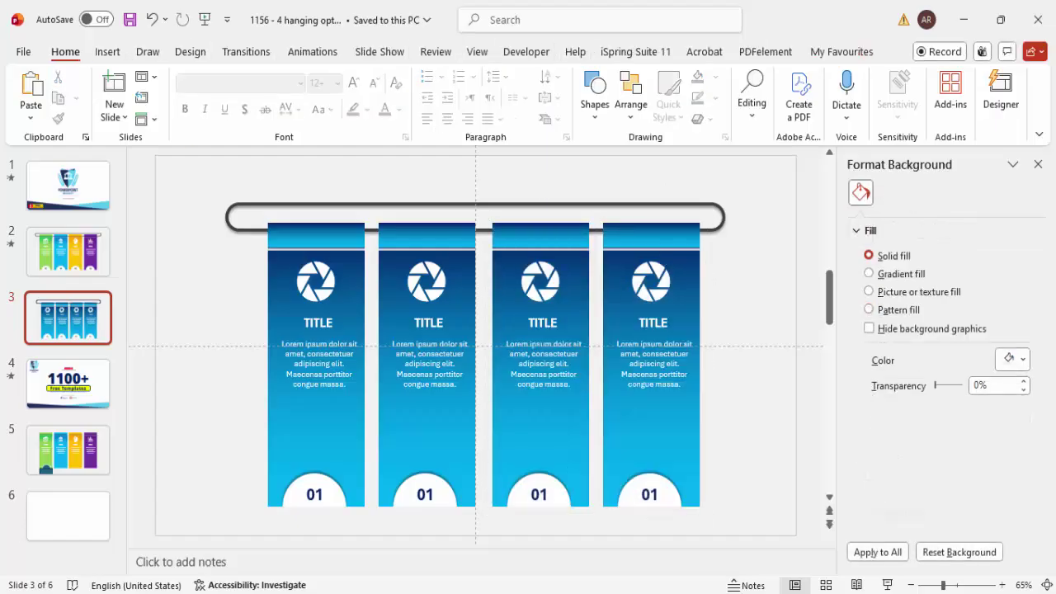
# - Change the copied banners' tab labels from 01 to 02, 03 and 04
pyautogui.click(440, 492)
pyautogui.click(425, 491)
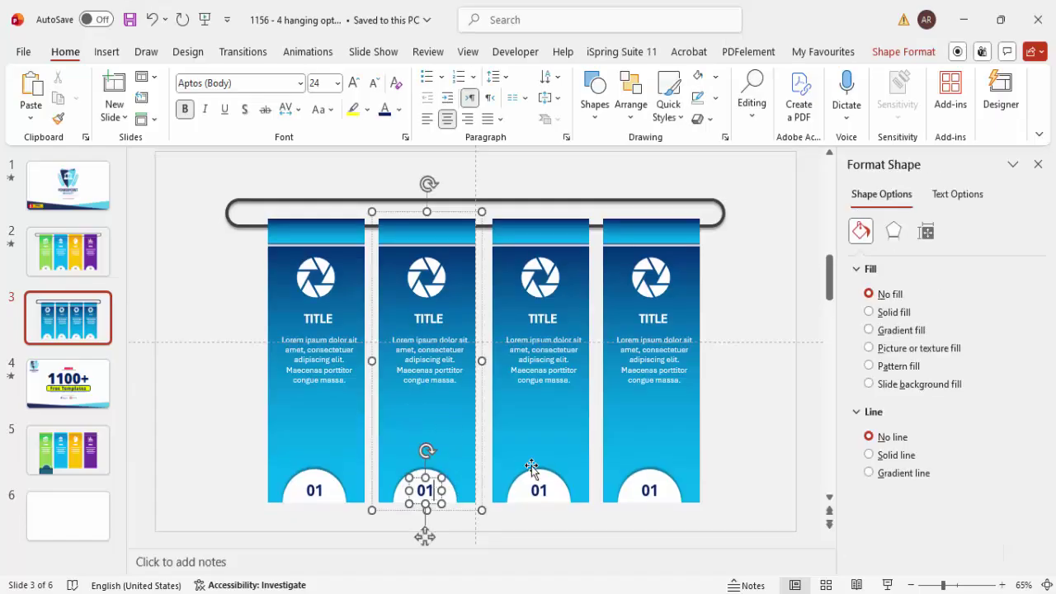
pyautogui.click(540, 490)
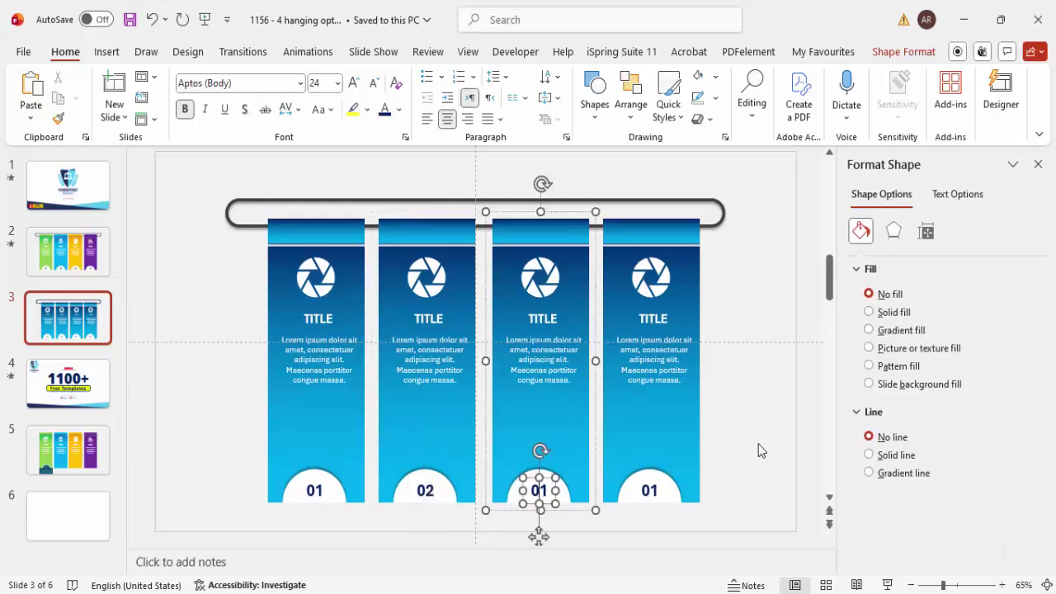
pyautogui.click(652, 490)
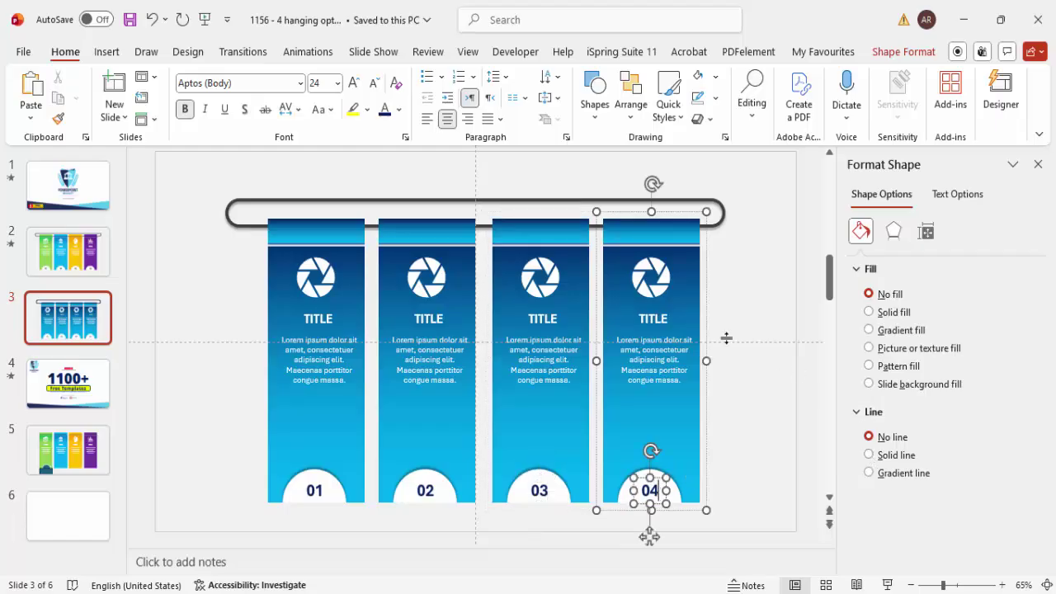
pyautogui.click(429, 268)
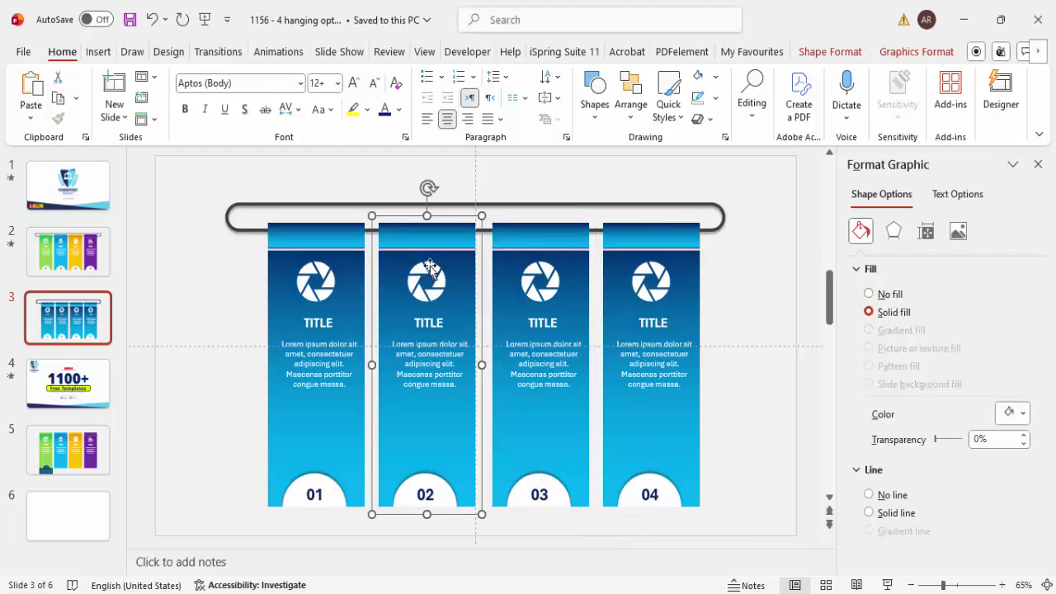
# - Use Change Graphic > From Icons to swap banner 02's aperture icon for the filled atom
pyautogui.click(430, 268)
pyautogui.click(892, 52)
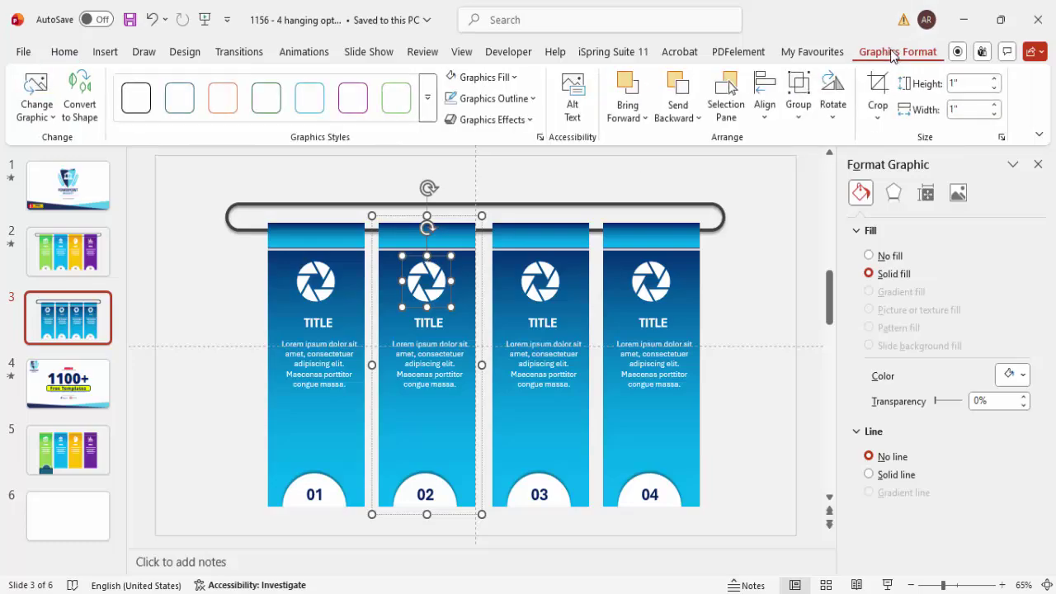
pyautogui.click(36, 117)
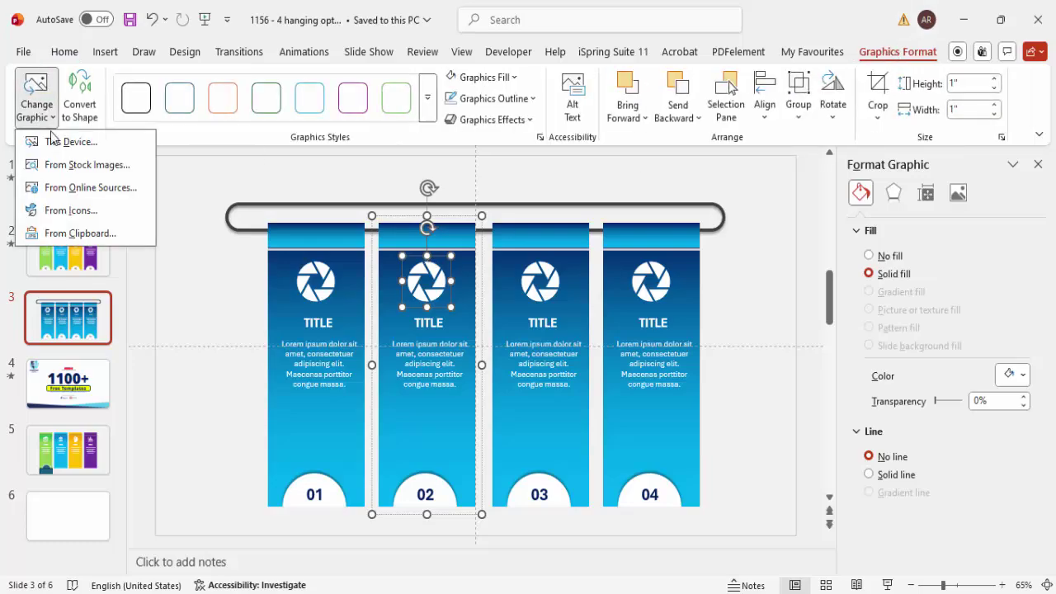
pyautogui.click(66, 211)
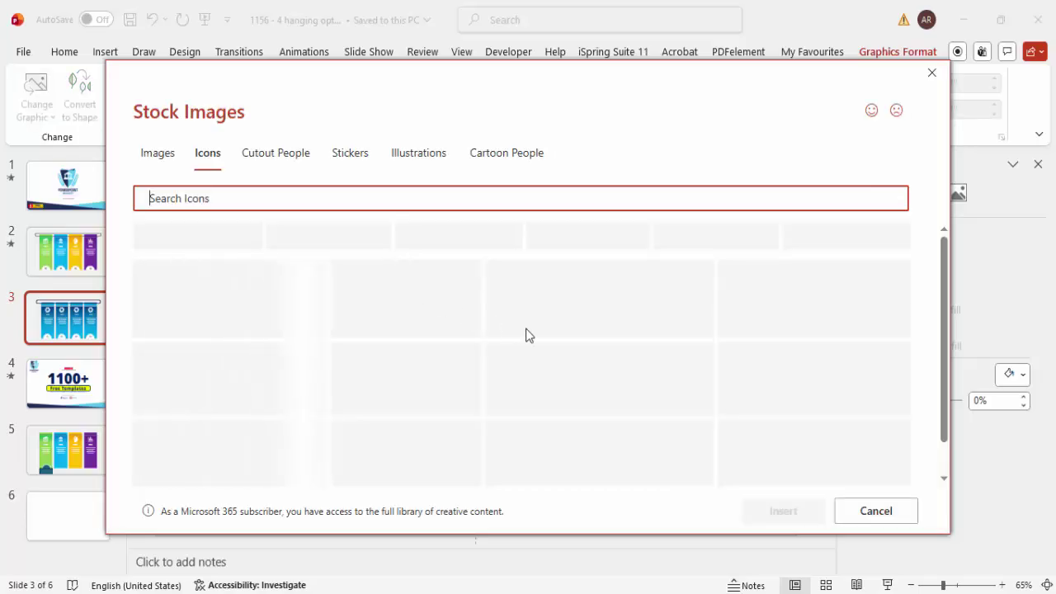
pyautogui.scroll(-2, 619, 350)
pyautogui.scroll(-5, 621, 360)
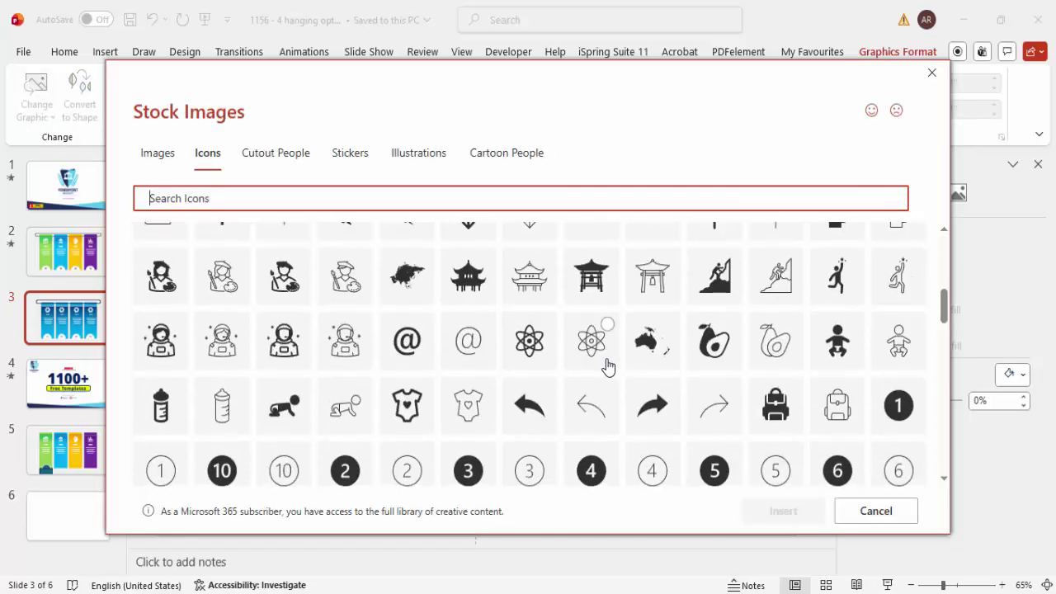
pyautogui.scroll(1, 578, 348)
pyautogui.click(528, 274)
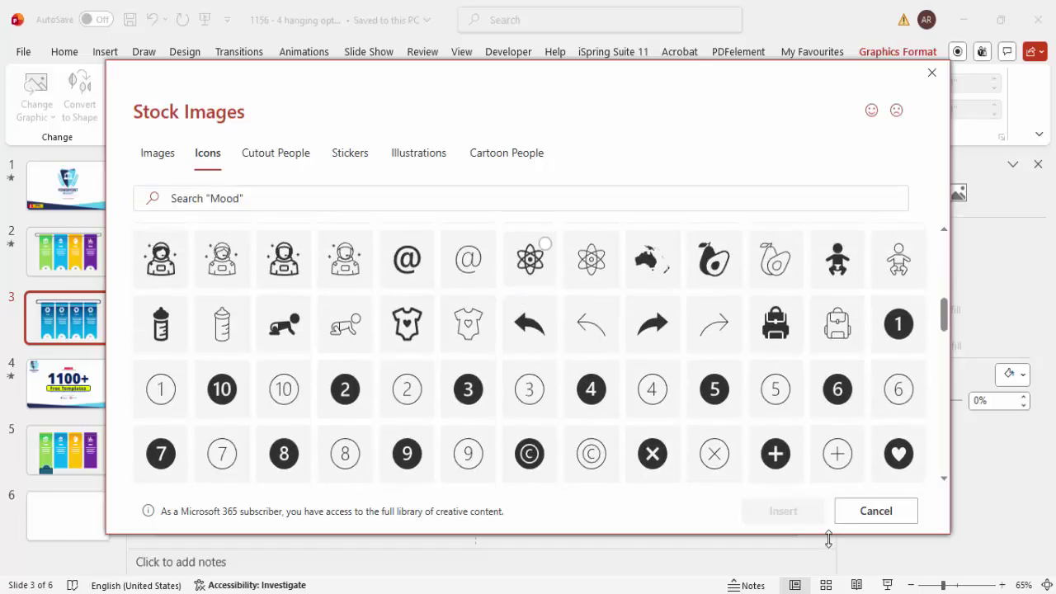
pyautogui.click(802, 516)
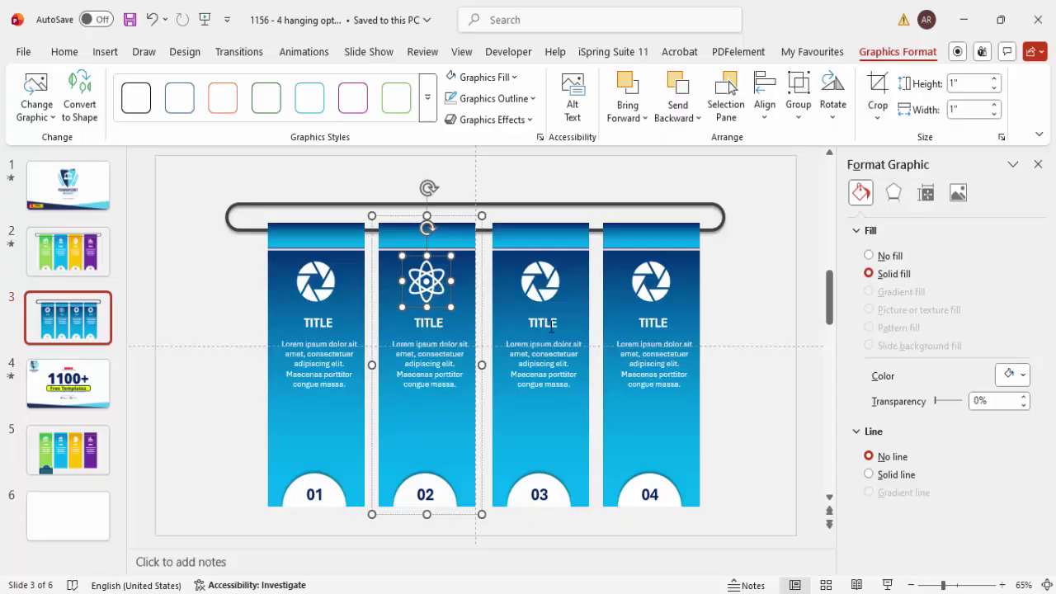
pyautogui.click(551, 289)
pyautogui.click(547, 274)
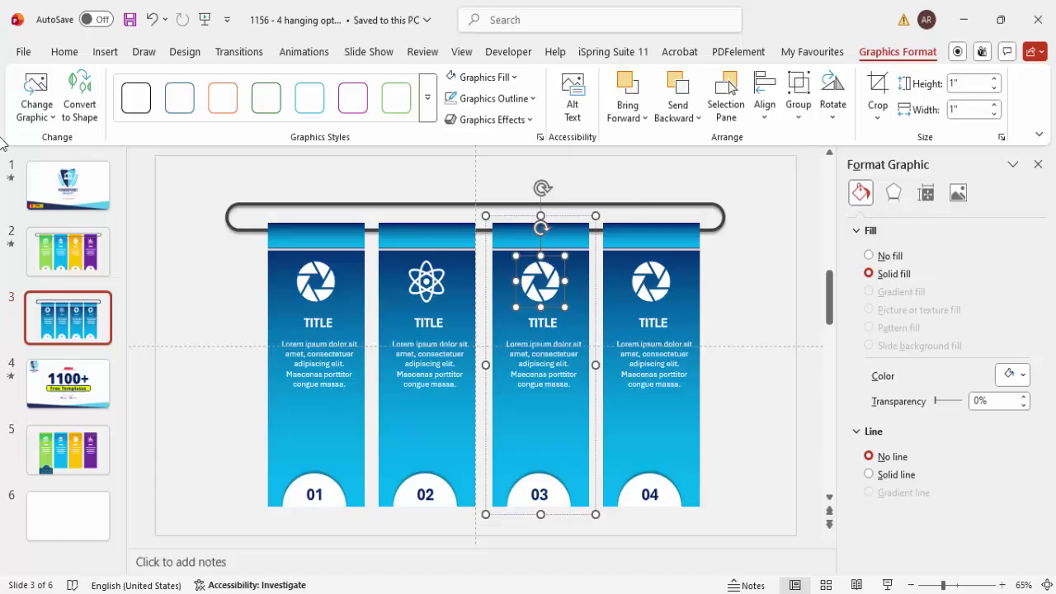
# - Replace the third banner's aperture icon with the head-with-circuits icon
pyautogui.click(29, 122)
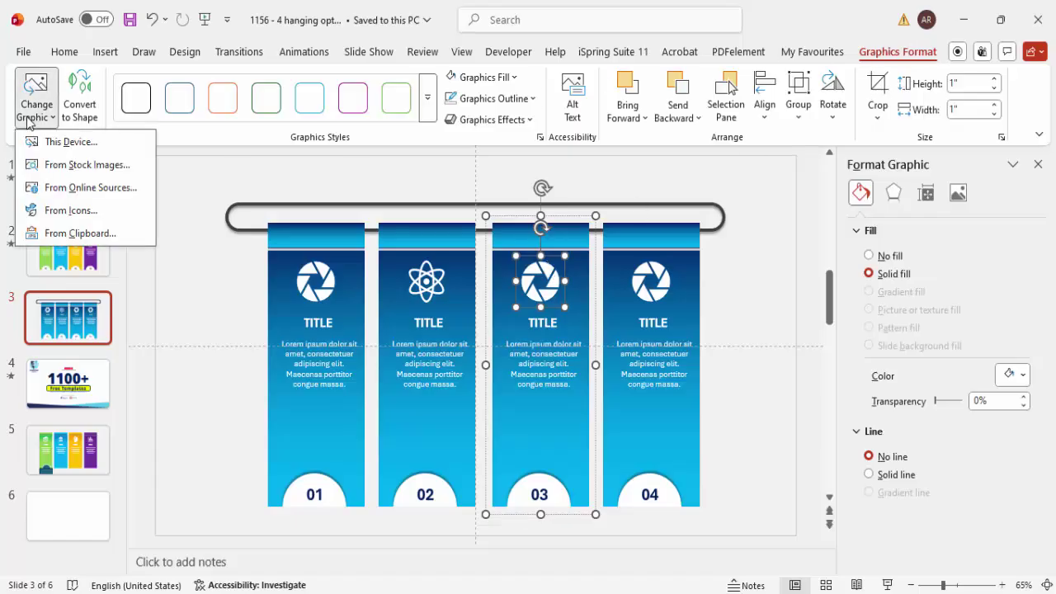
pyautogui.click(70, 213)
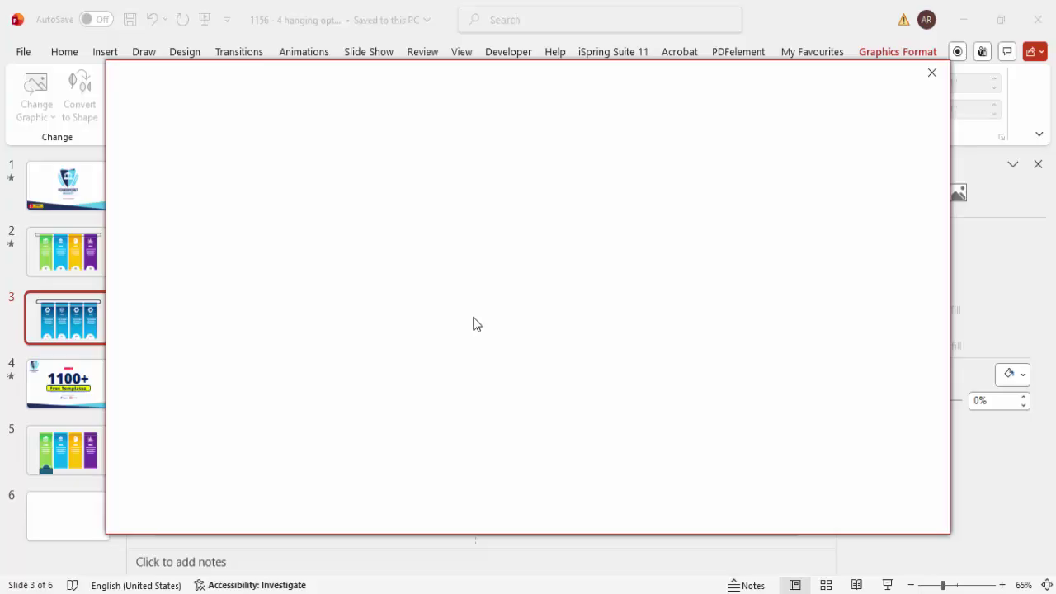
pyautogui.scroll(-2, 619, 342)
pyautogui.scroll(-4, 619, 346)
pyautogui.click(839, 304)
pyautogui.click(782, 510)
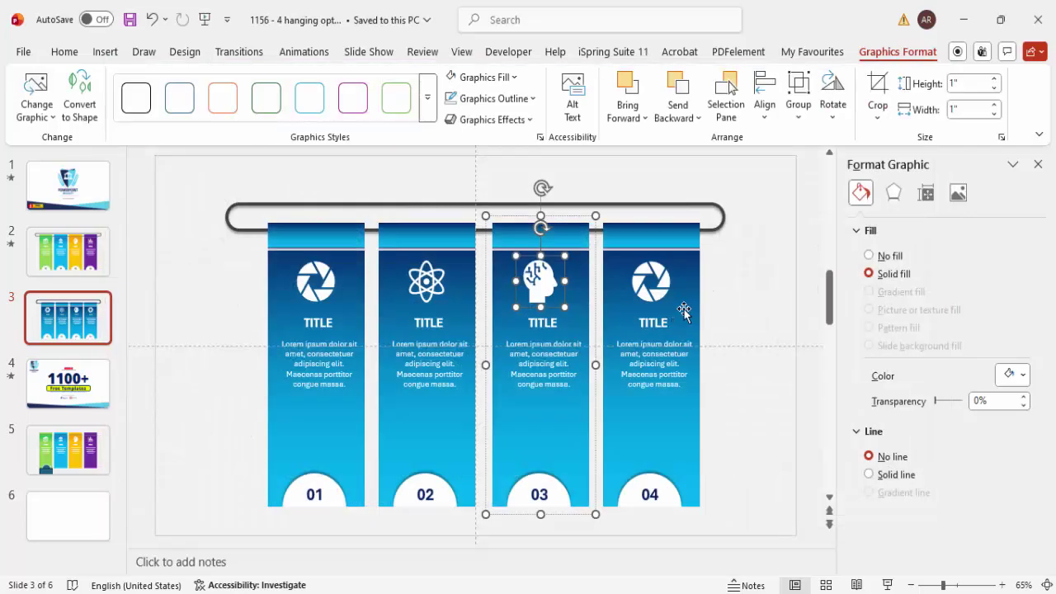
# - Replace the fourth banner's aperture icon with the apple icon
pyautogui.click(651, 281)
pyautogui.click(651, 280)
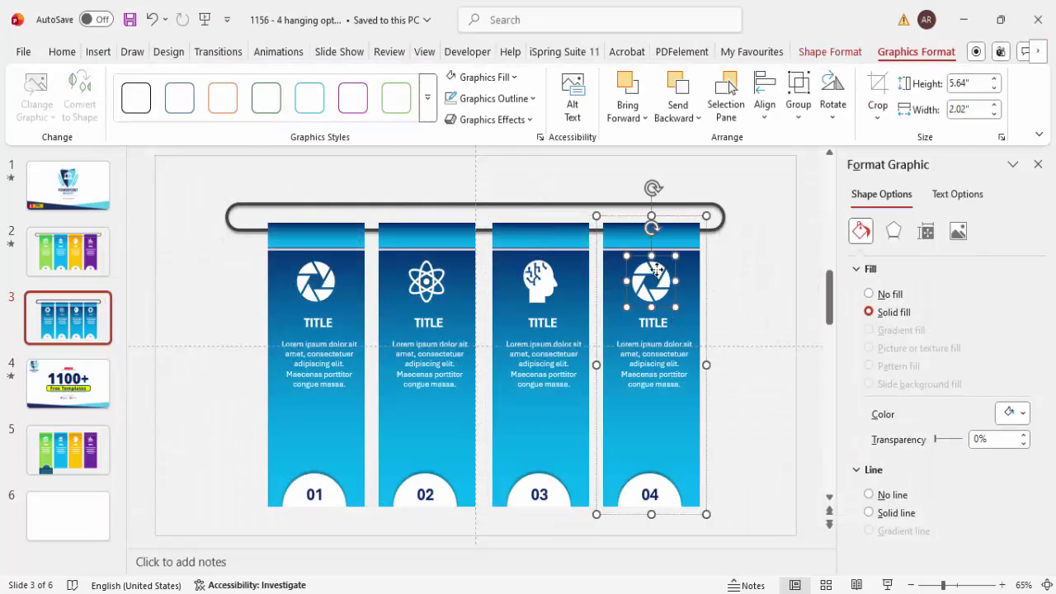
pyautogui.click(36, 107)
pyautogui.click(92, 211)
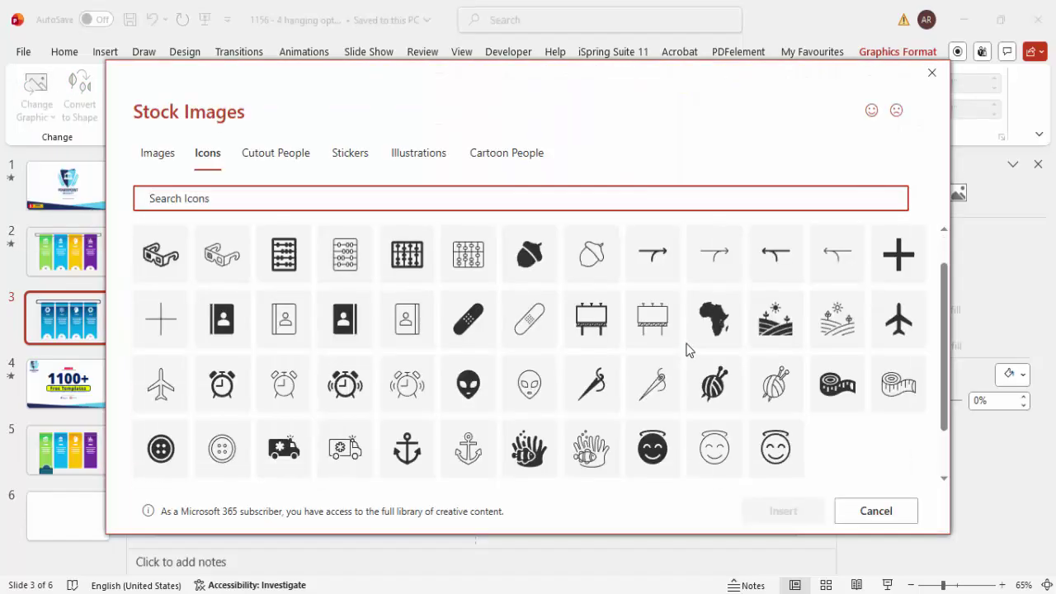
pyautogui.scroll(-10, 688, 347)
pyautogui.scroll(5, 685, 340)
pyautogui.click(664, 293)
pyautogui.click(781, 510)
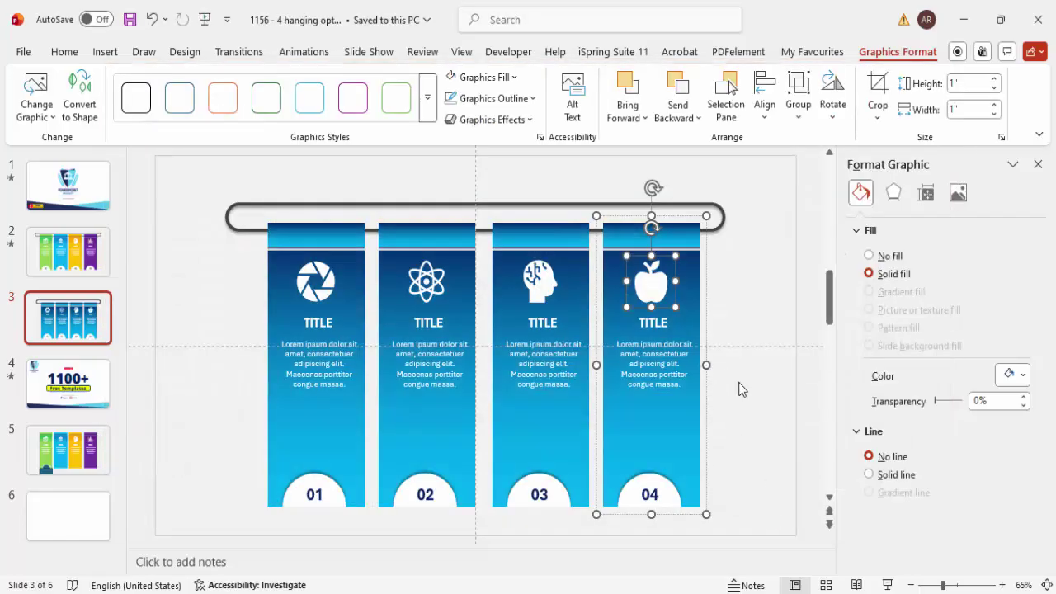
pyautogui.click(420, 425)
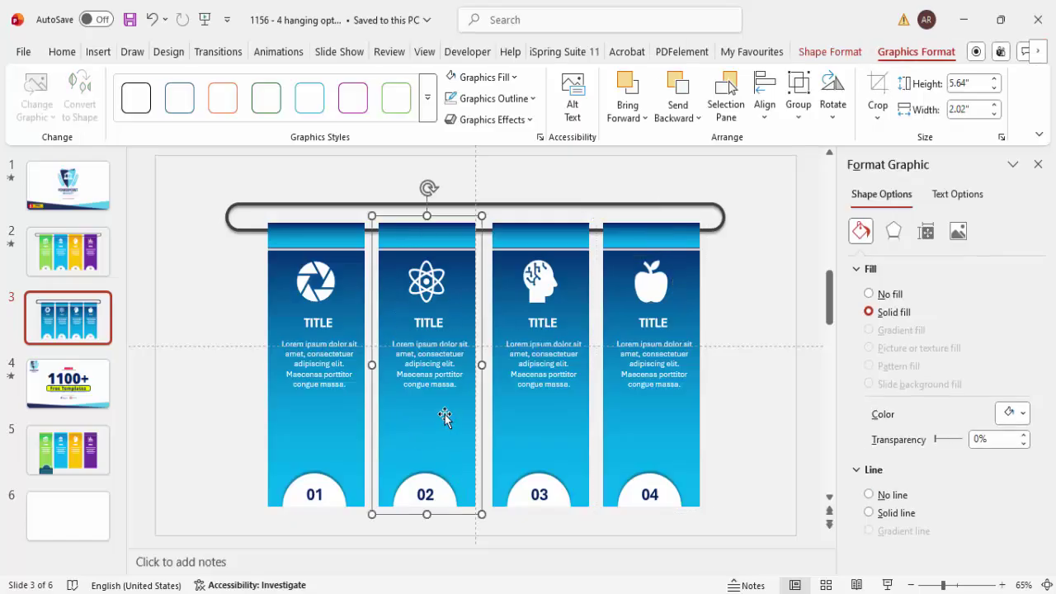
# - Set card 02's gradient stops to light green and green
pyautogui.click(444, 414)
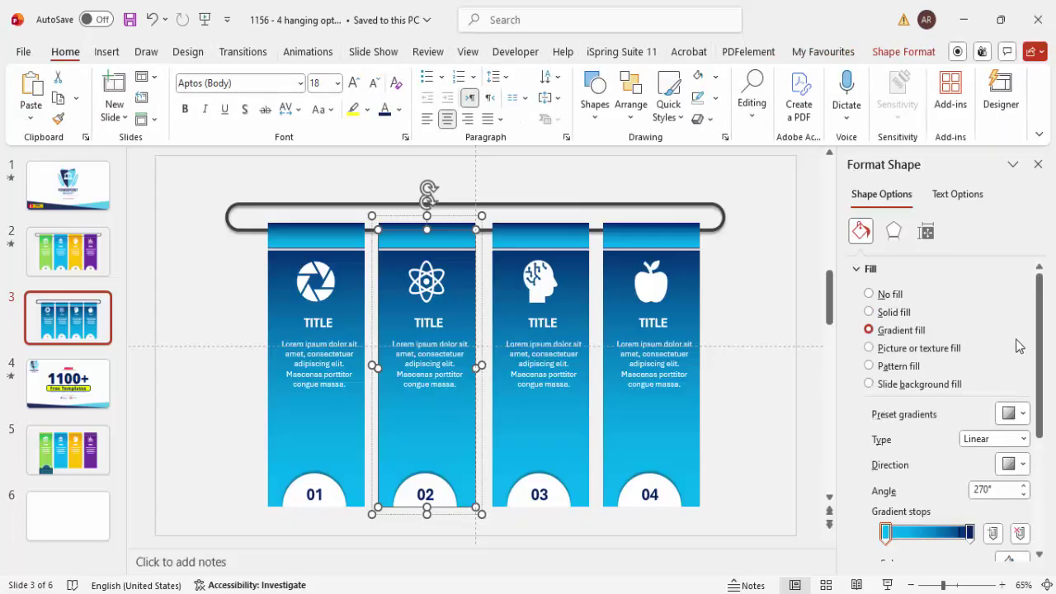
pyautogui.scroll(-3, 884, 391)
pyautogui.click(886, 406)
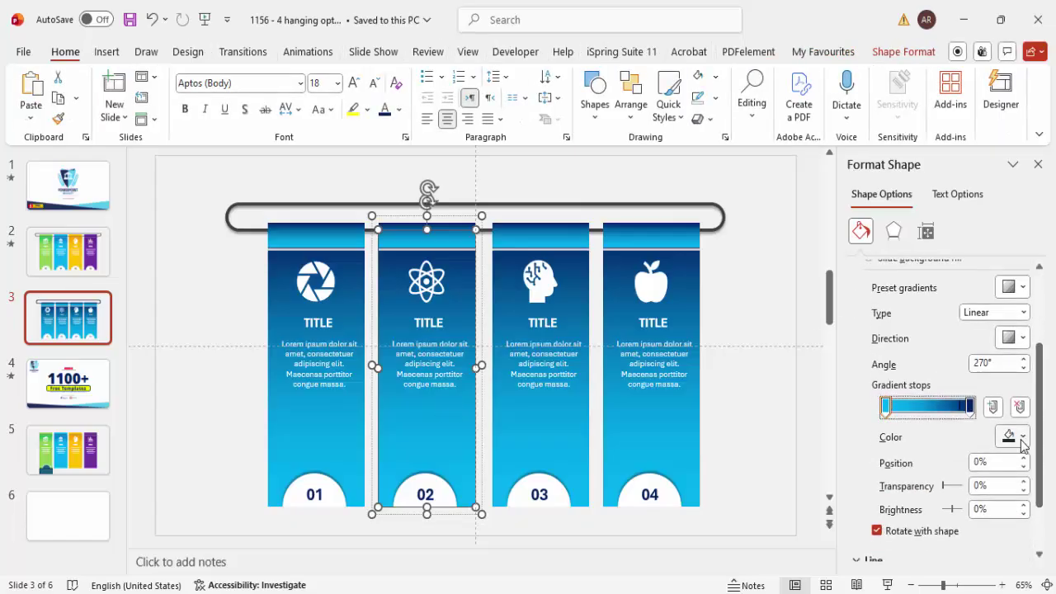
pyautogui.click(1014, 436)
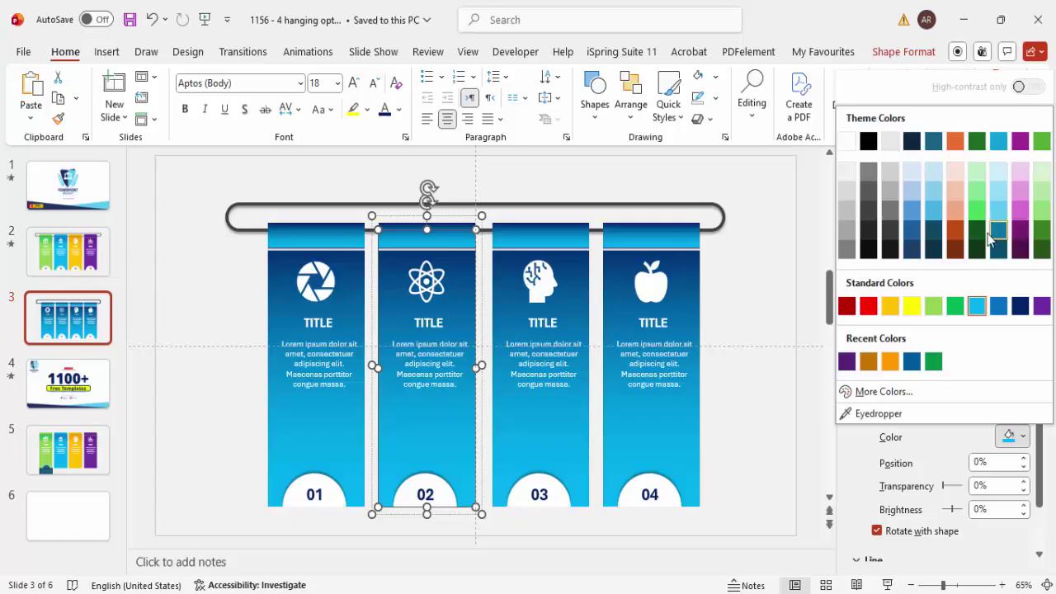
pyautogui.click(934, 306)
pyautogui.click(970, 406)
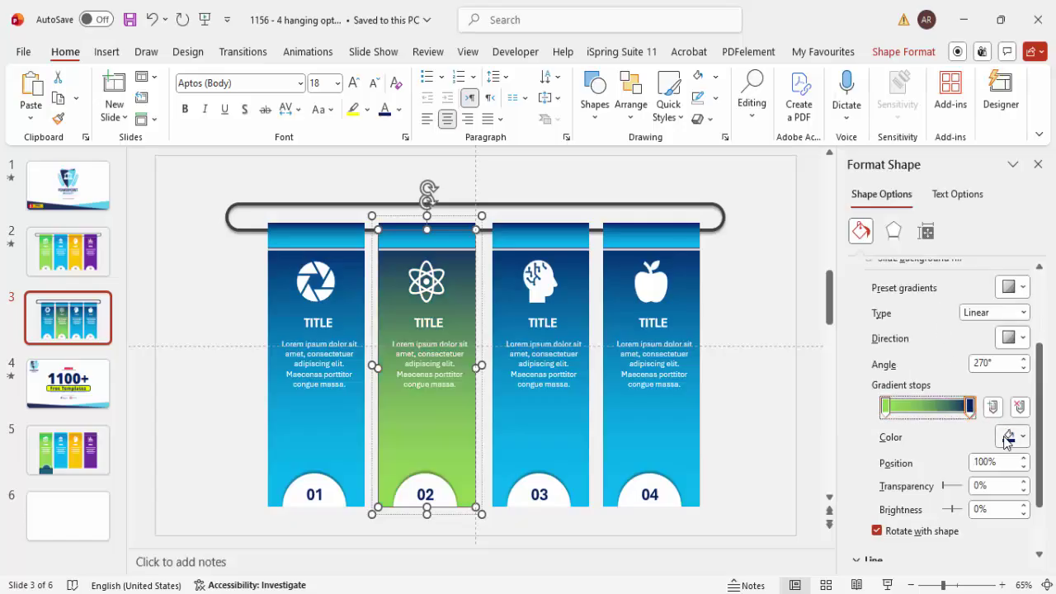
pyautogui.click(1009, 439)
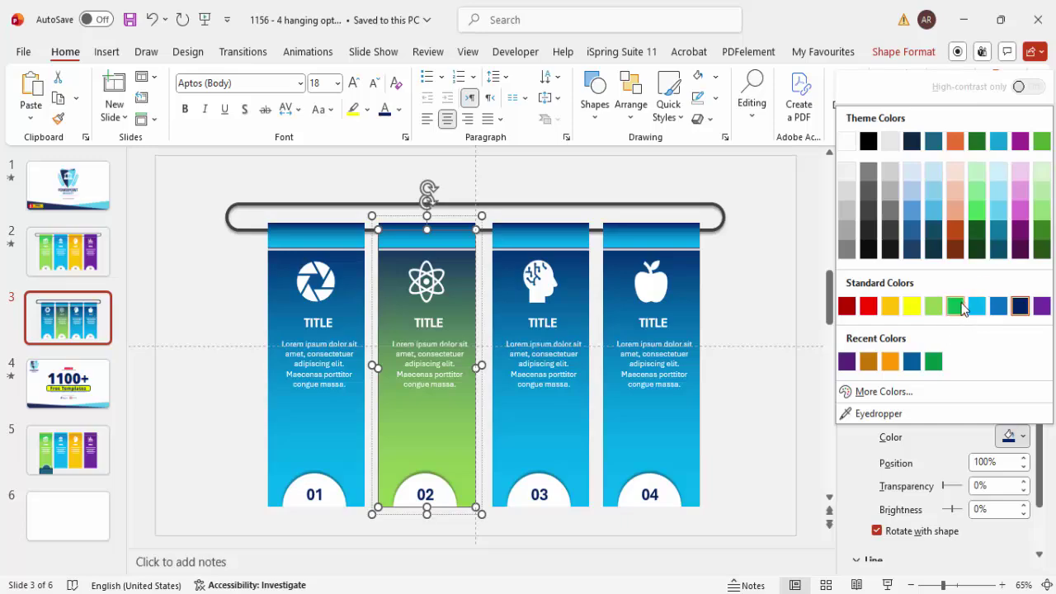
pyautogui.click(955, 306)
# - Give card 02's header strip a gradient running from light green to green
pyautogui.click(459, 233)
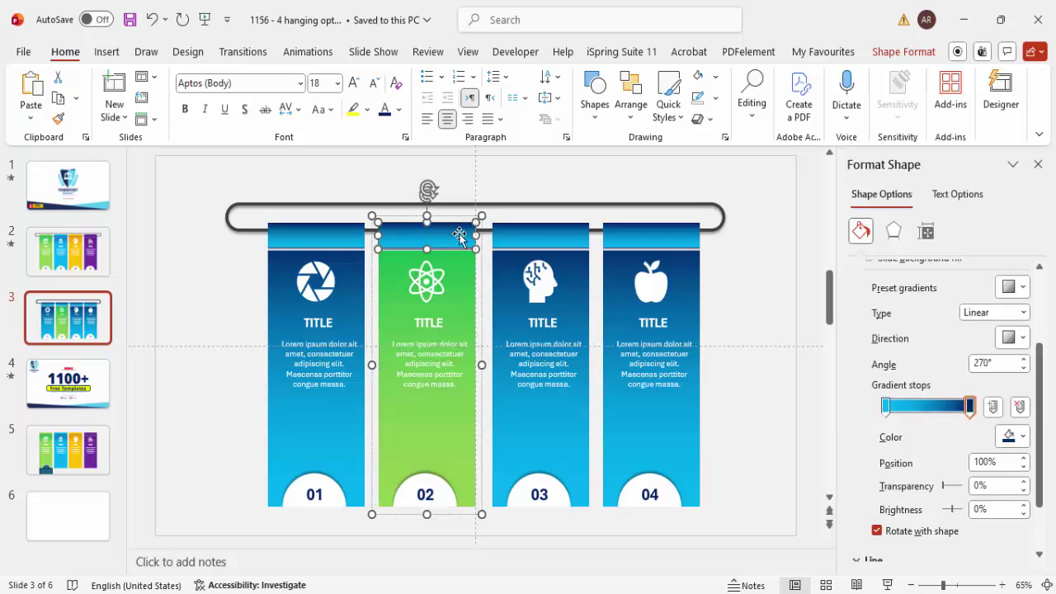
pyautogui.click(1010, 438)
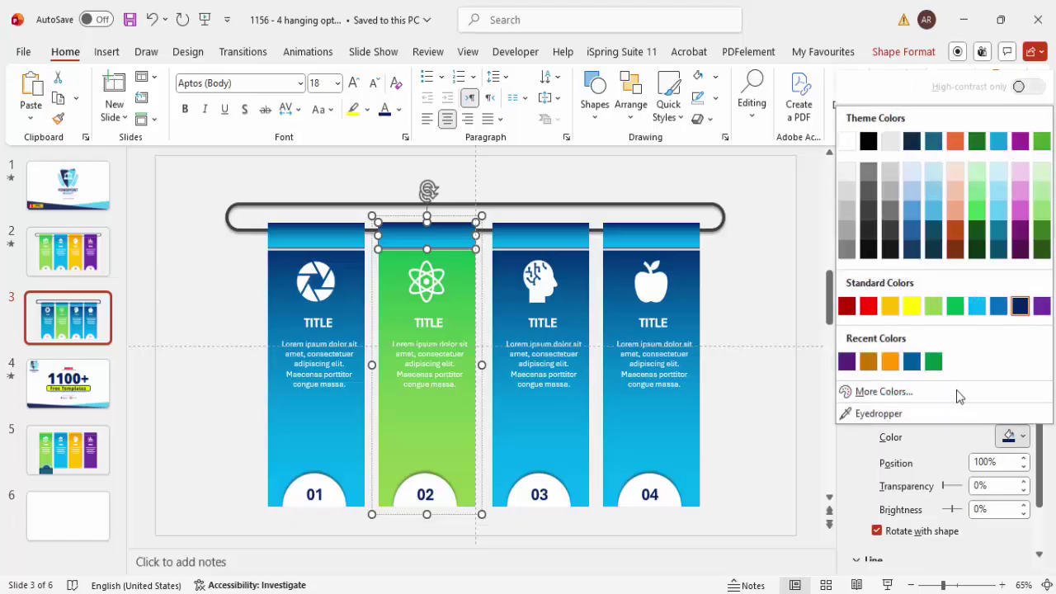
pyautogui.click(957, 306)
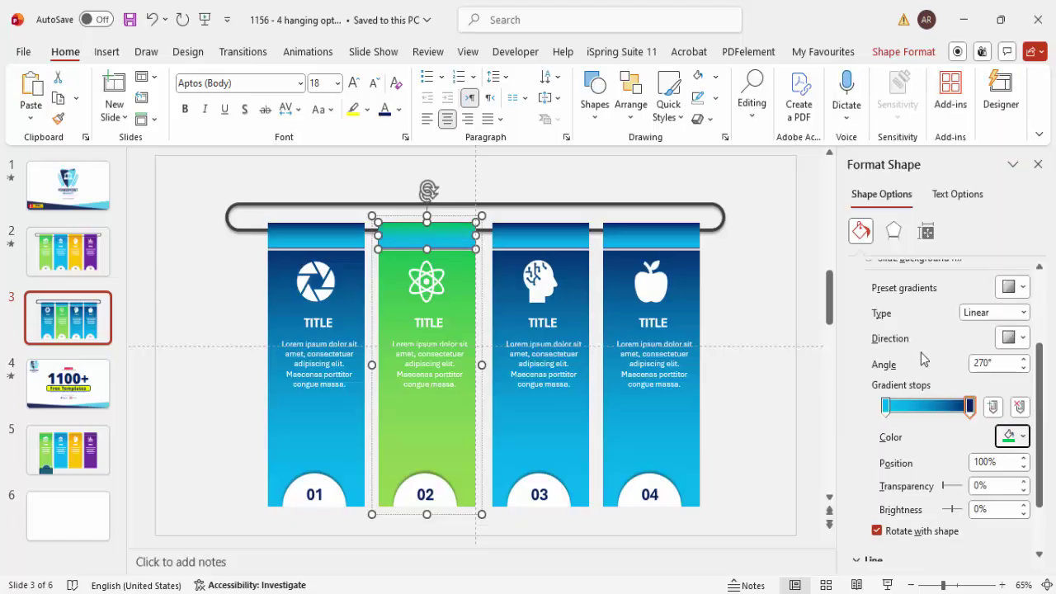
pyautogui.click(886, 406)
pyautogui.click(1011, 437)
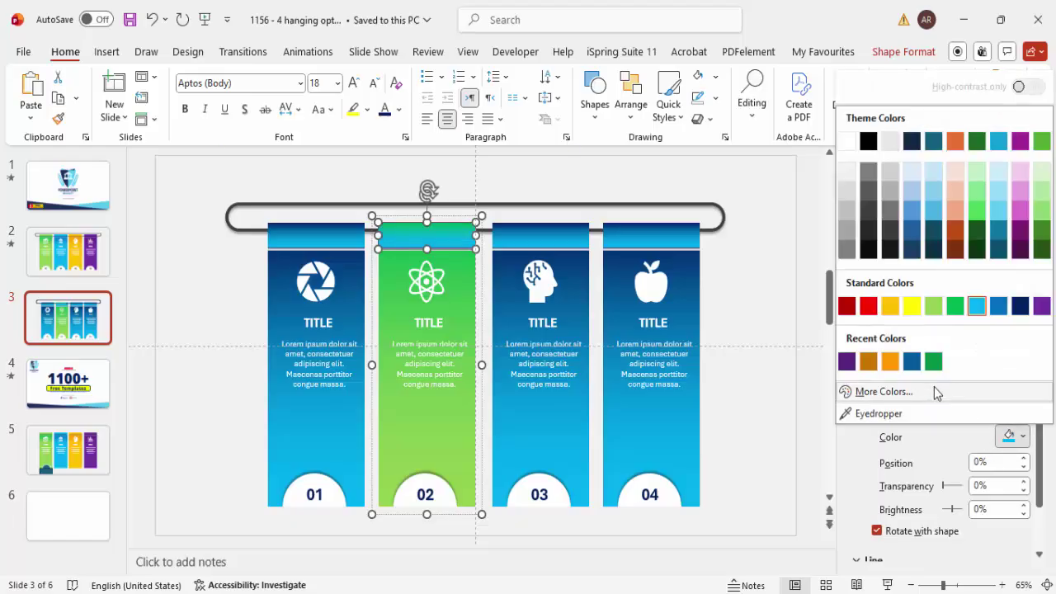
pyautogui.click(940, 310)
pyautogui.click(564, 439)
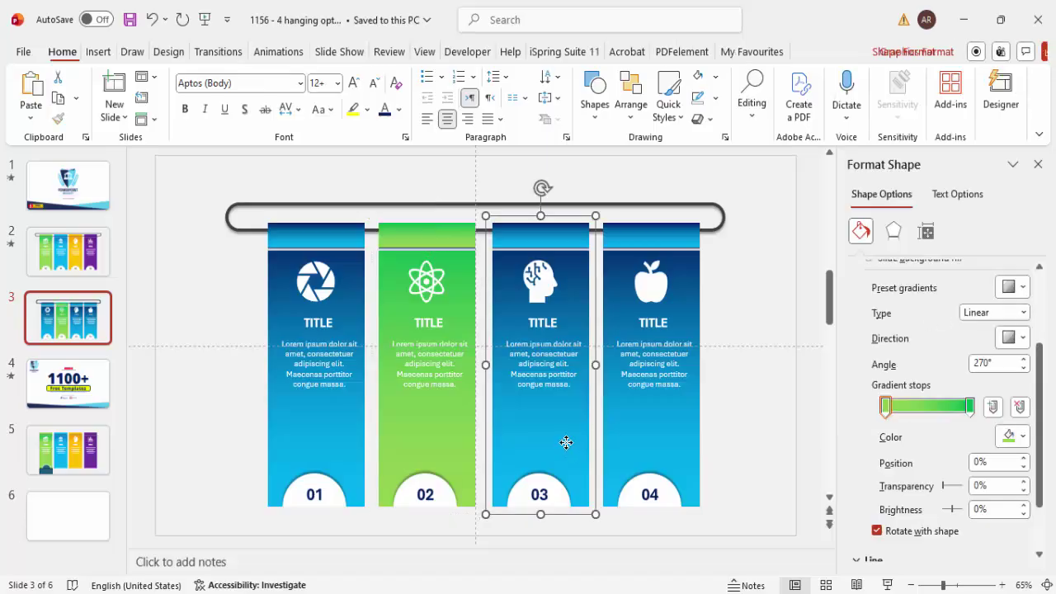
# - Set card 03's gradient end to purple and its start to a custom magenta from More Colors
pyautogui.click(574, 418)
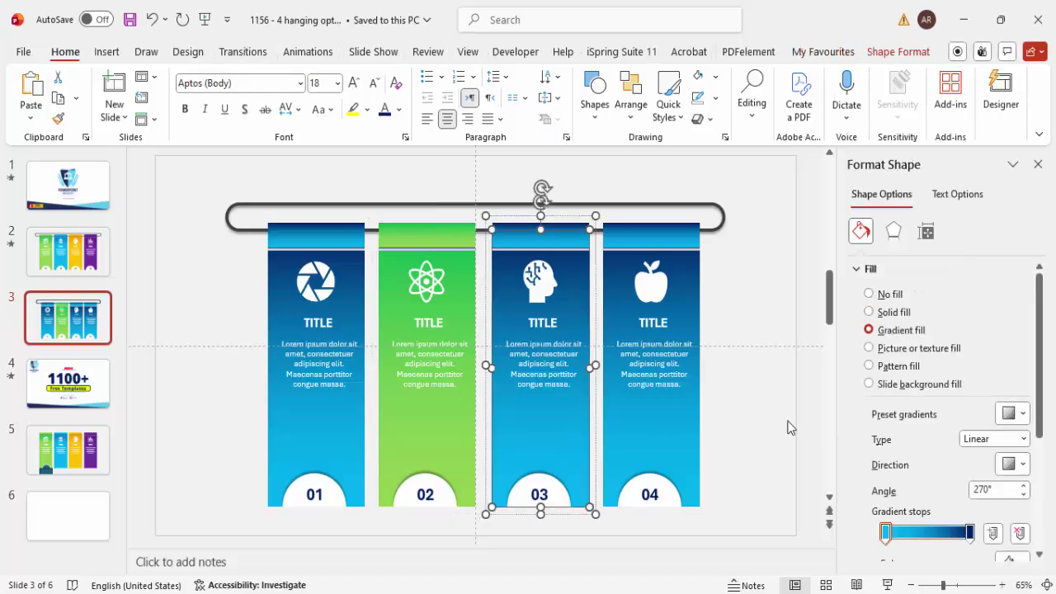
pyautogui.click(970, 535)
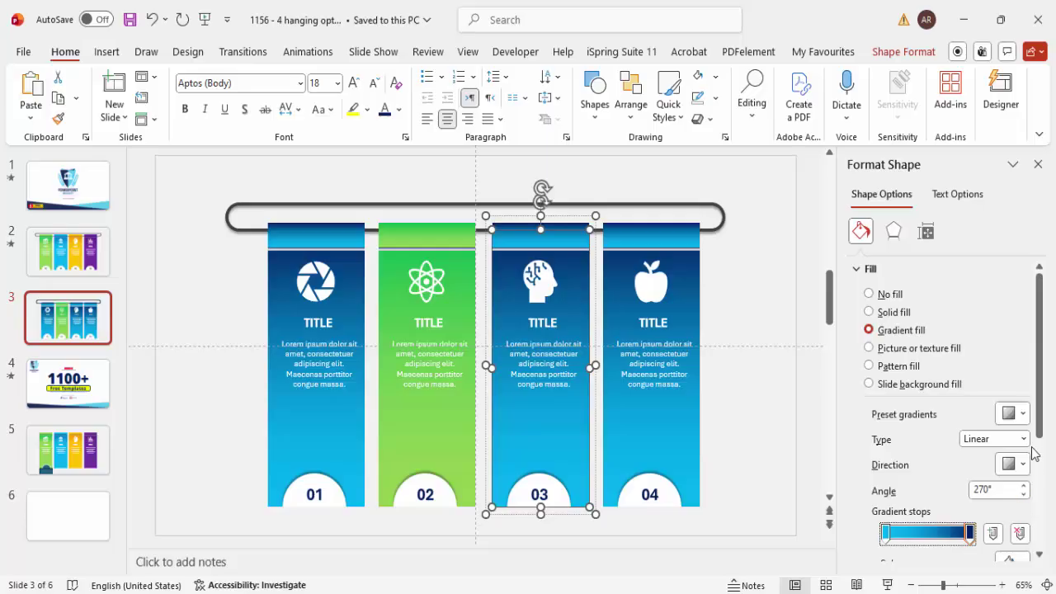
pyautogui.scroll(-2, 1038, 445)
pyautogui.click(1015, 505)
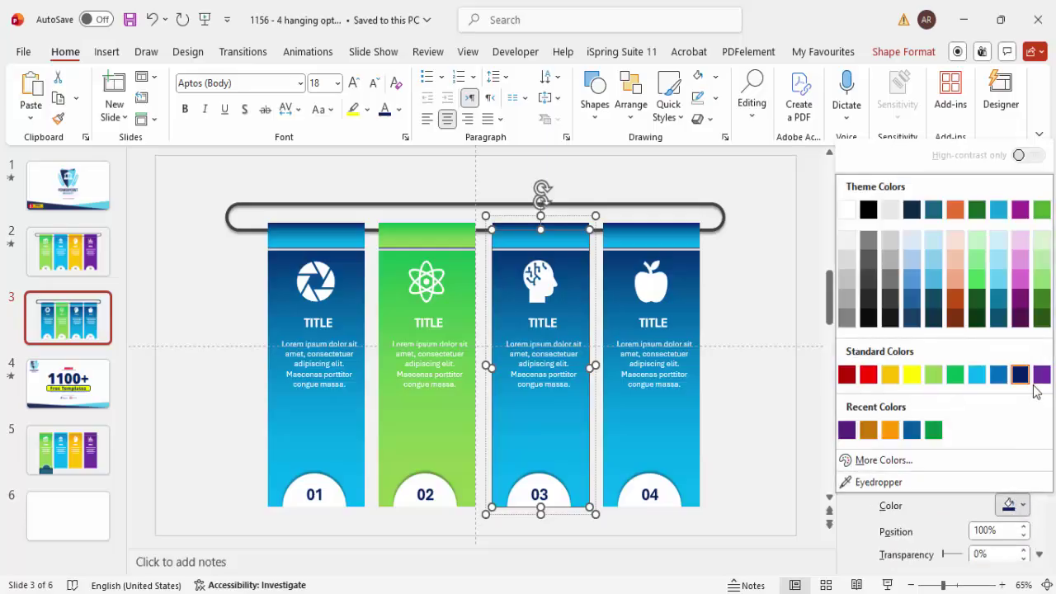
pyautogui.click(1041, 375)
pyautogui.click(886, 475)
pyautogui.click(1008, 506)
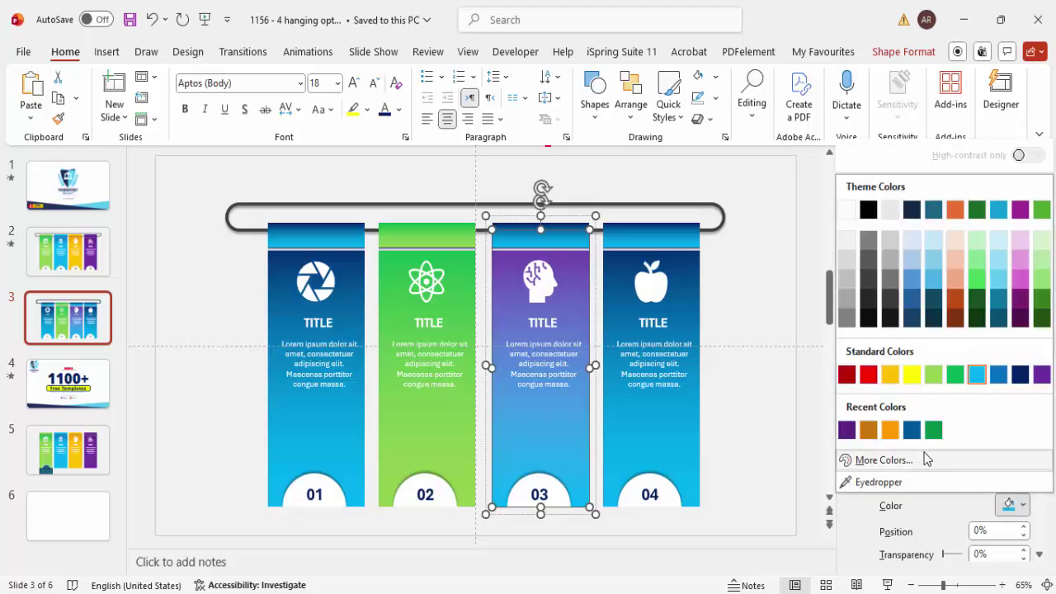
pyautogui.click(883, 460)
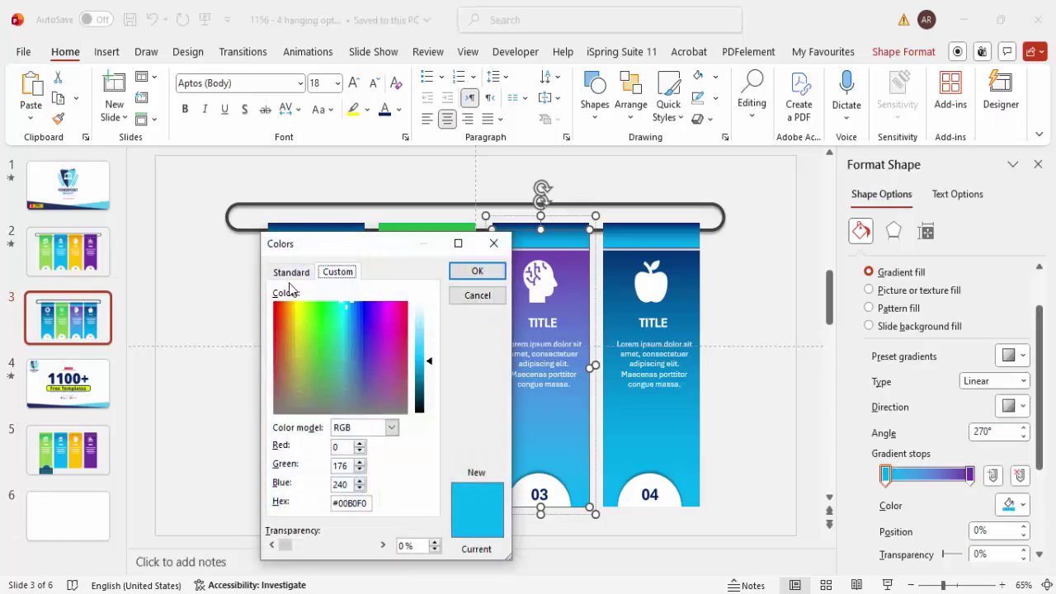
pyautogui.click(292, 273)
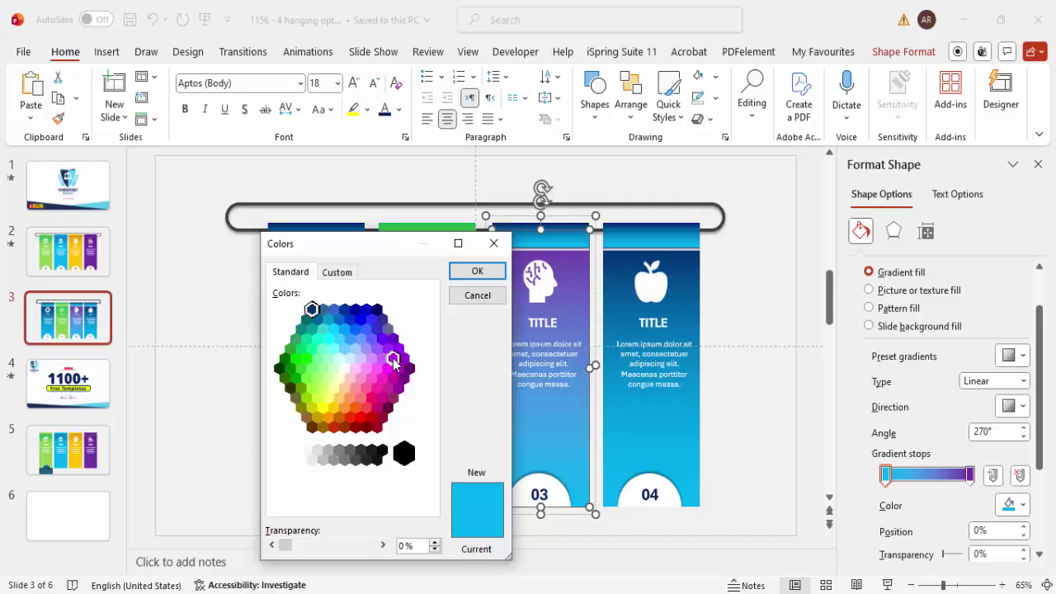
pyautogui.click(394, 363)
pyautogui.click(474, 271)
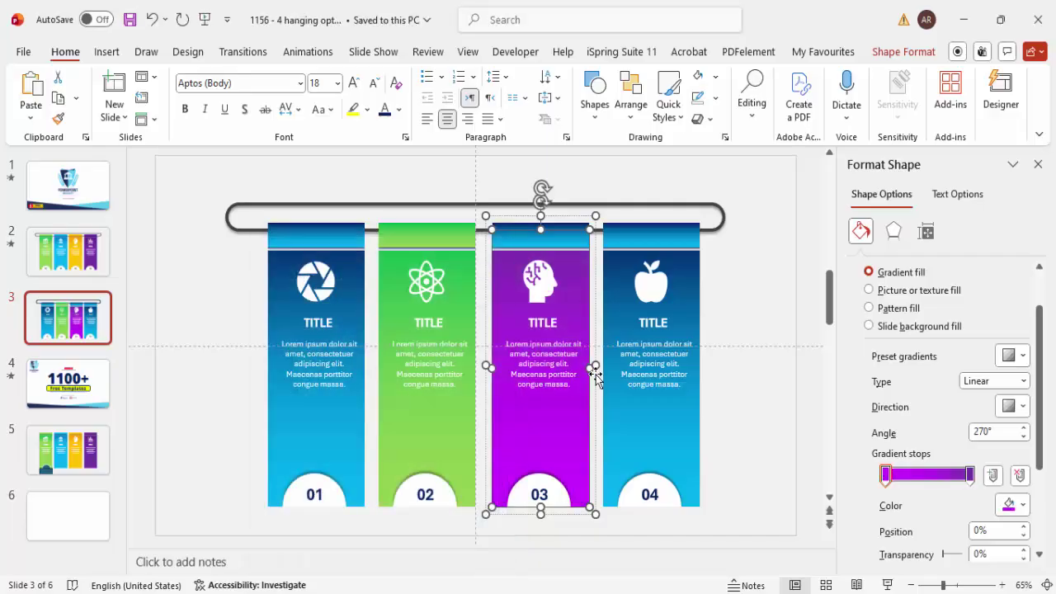
# - Give card 03's header strip a gradient from dark purple to bright purple
pyautogui.click(568, 239)
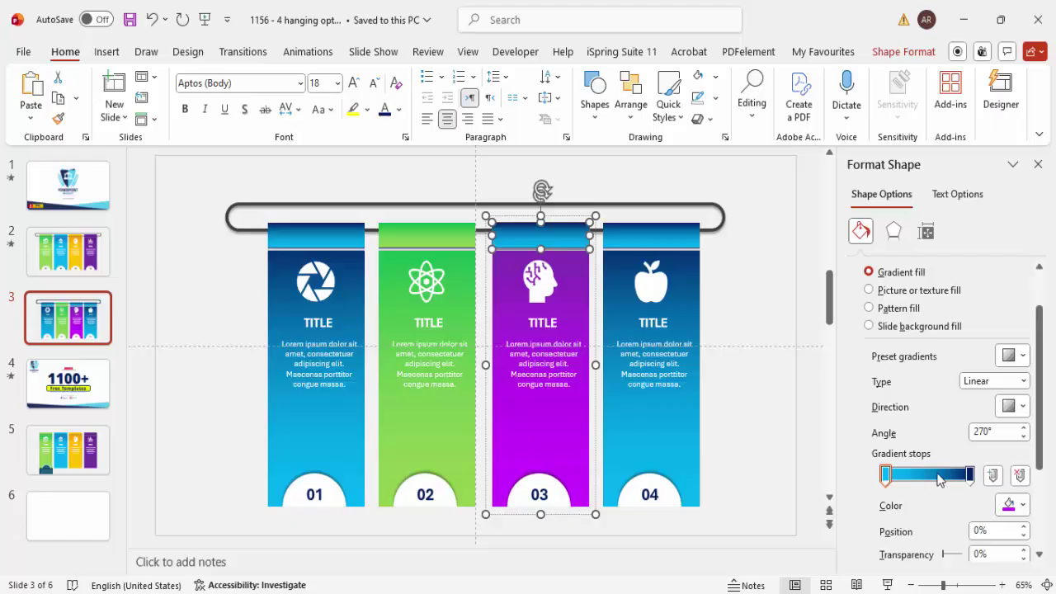
pyautogui.click(1023, 507)
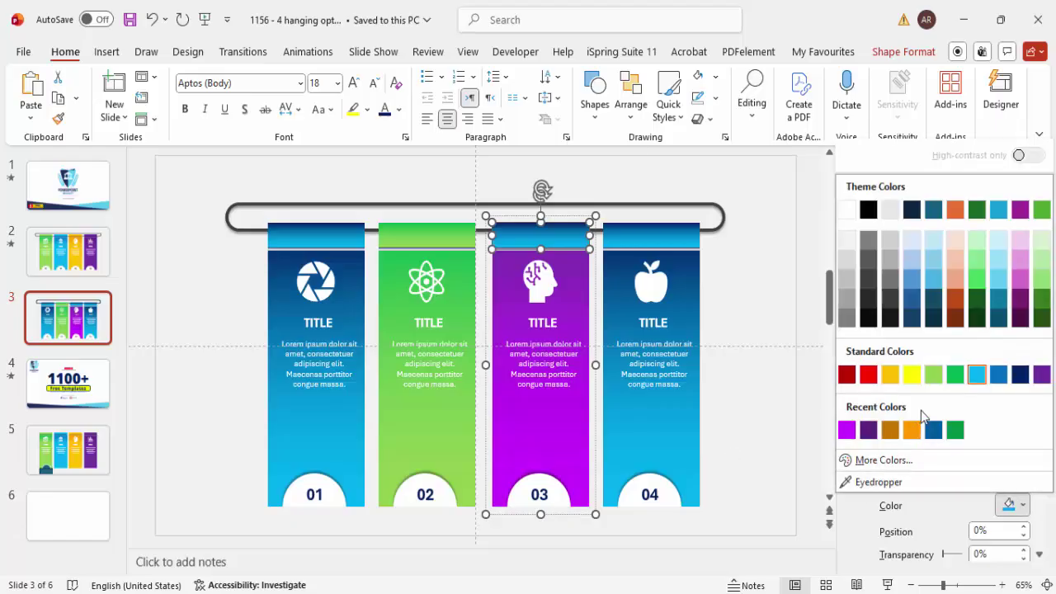
pyautogui.click(868, 429)
pyautogui.click(970, 474)
pyautogui.click(1020, 506)
pyautogui.click(845, 431)
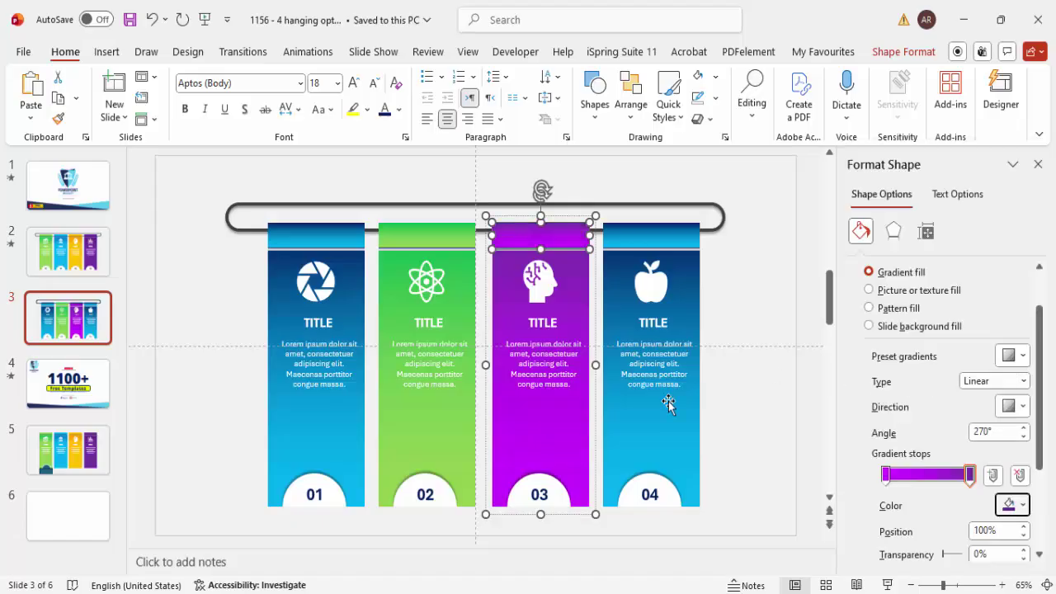
pyautogui.click(733, 386)
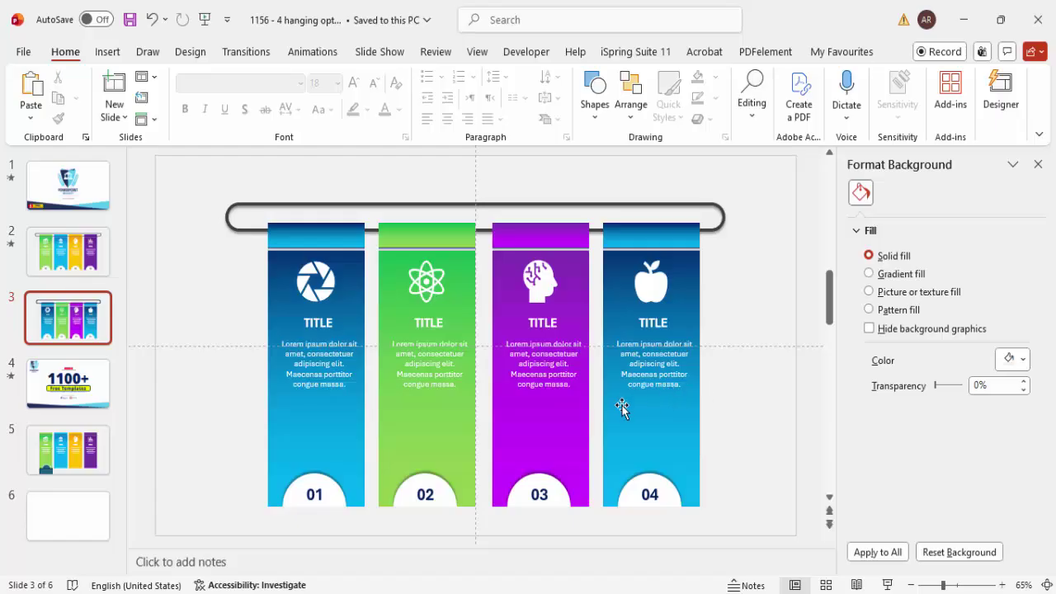
# - Select the cards and card 01's header strip, undoing an accidental move of the strip
pyautogui.click(330, 237)
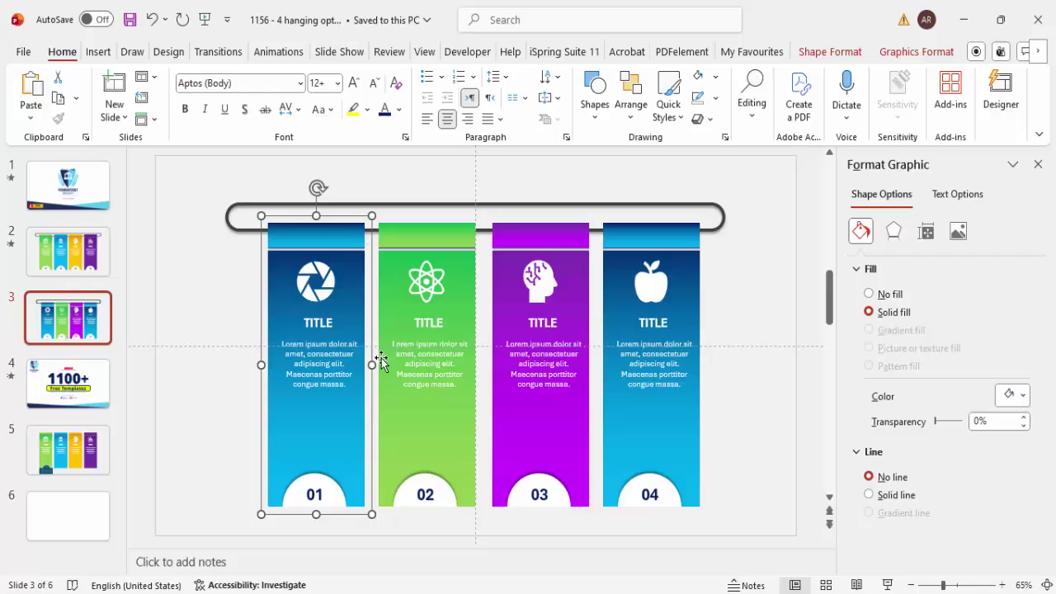
pyautogui.keyDown('shift'); pyautogui.click(431, 406); pyautogui.keyUp('shift')
pyautogui.keyDown('shift'); pyautogui.click(560, 412); pyautogui.keyUp('shift')
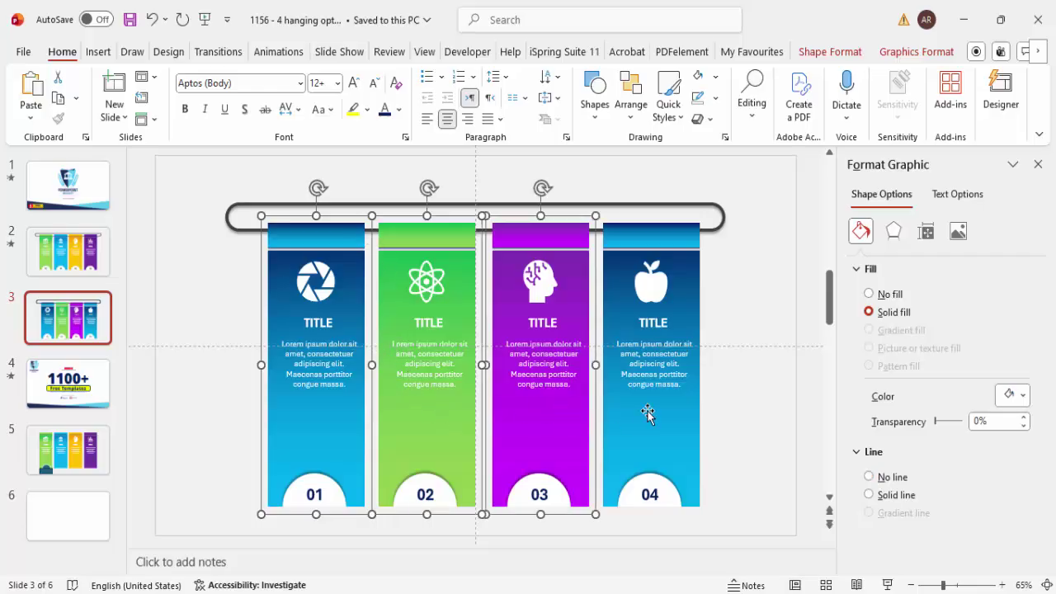
pyautogui.keyDown('shift'); pyautogui.click(647, 412); pyautogui.keyUp('shift')
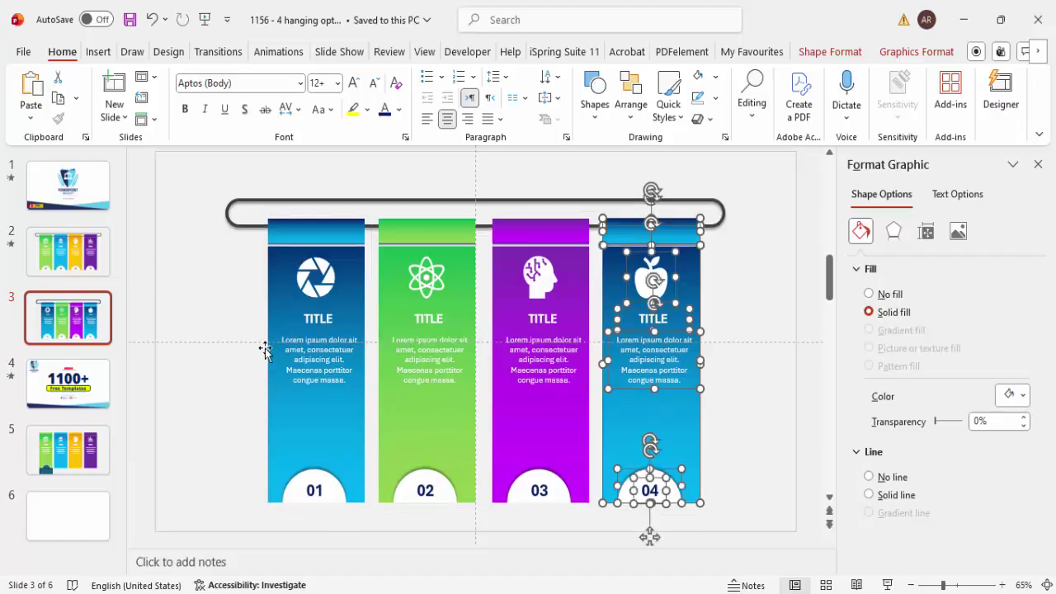
pyautogui.click(236, 312)
pyautogui.moveTo(243, 180); pyautogui.dragTo(376, 268)
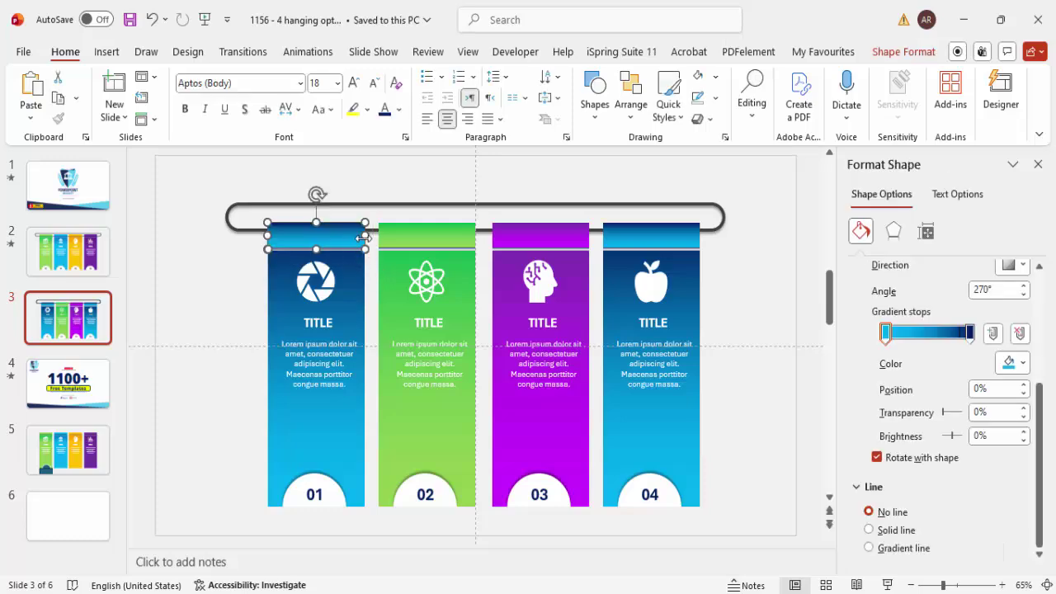
pyautogui.click(363, 239)
pyautogui.moveTo(342, 236); pyautogui.dragTo(349, 193)
pyautogui.hotkey('ctrl', 'z')
# - Group all of card 01's pieces and send the group to the back, behind the bar
pyautogui.moveTo(224, 241); pyautogui.dragTo(386, 556)
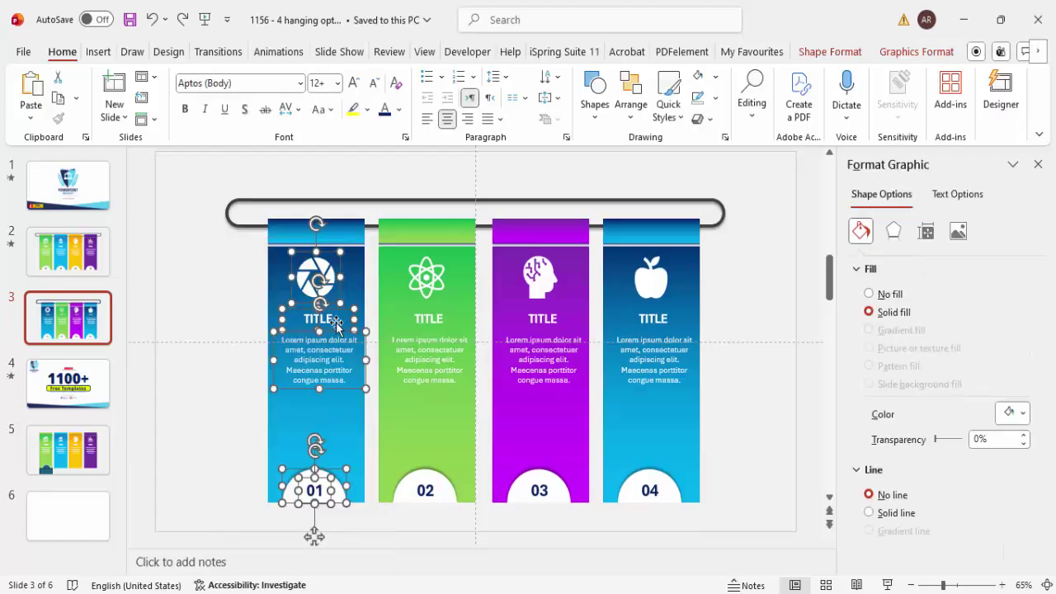
pyautogui.keyDown('shift'); pyautogui.click(349, 284); pyautogui.keyUp('shift')
pyautogui.hotkey('ctrl', 'g')
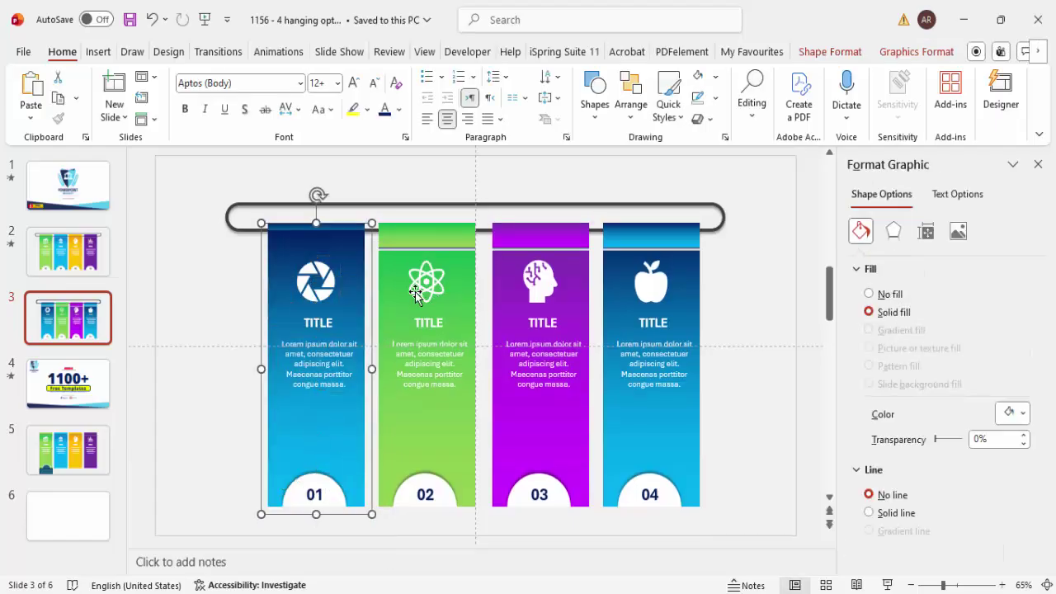
pyautogui.click(941, 51)
pyautogui.click(674, 123)
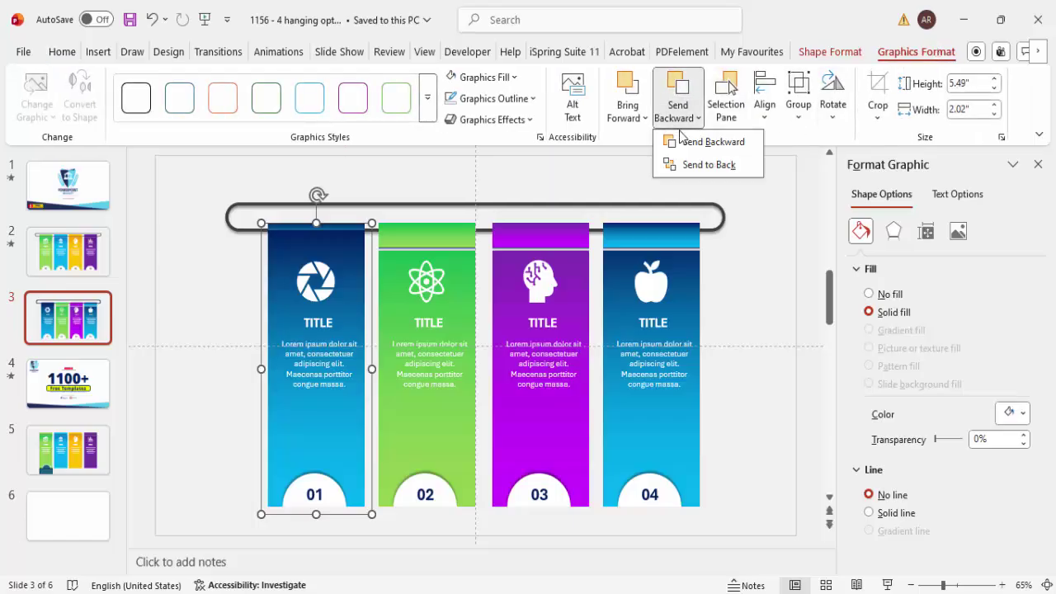
pyautogui.click(701, 165)
pyautogui.click(746, 303)
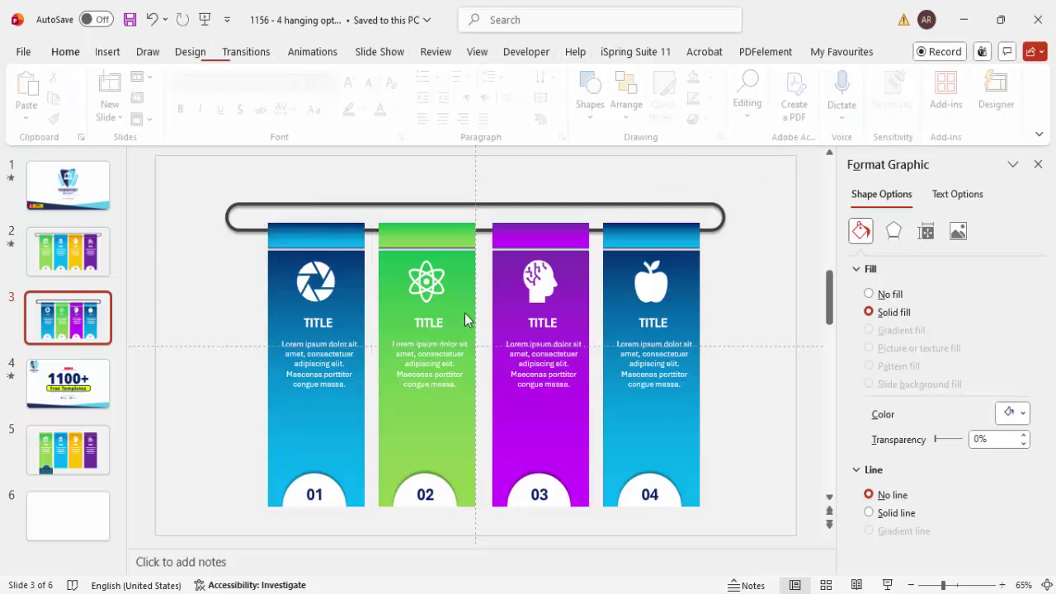
# - Group card 02's pieces and send that group to the back as well
pyautogui.moveTo(363, 176); pyautogui.dragTo(502, 283)
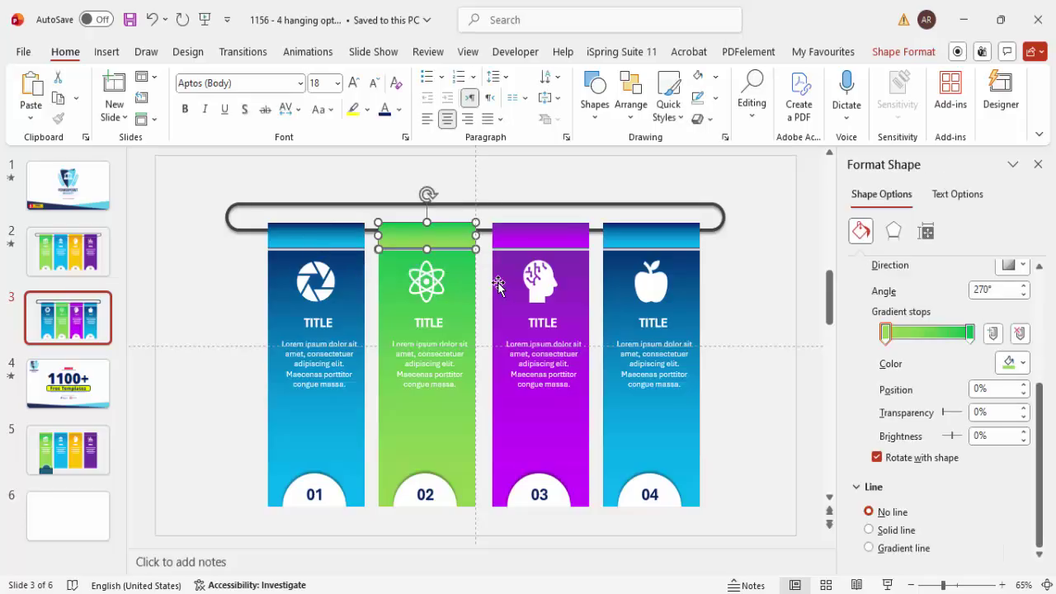
pyautogui.press('Tab')
pyautogui.moveTo(487, 520); pyautogui.dragTo(344, 231)
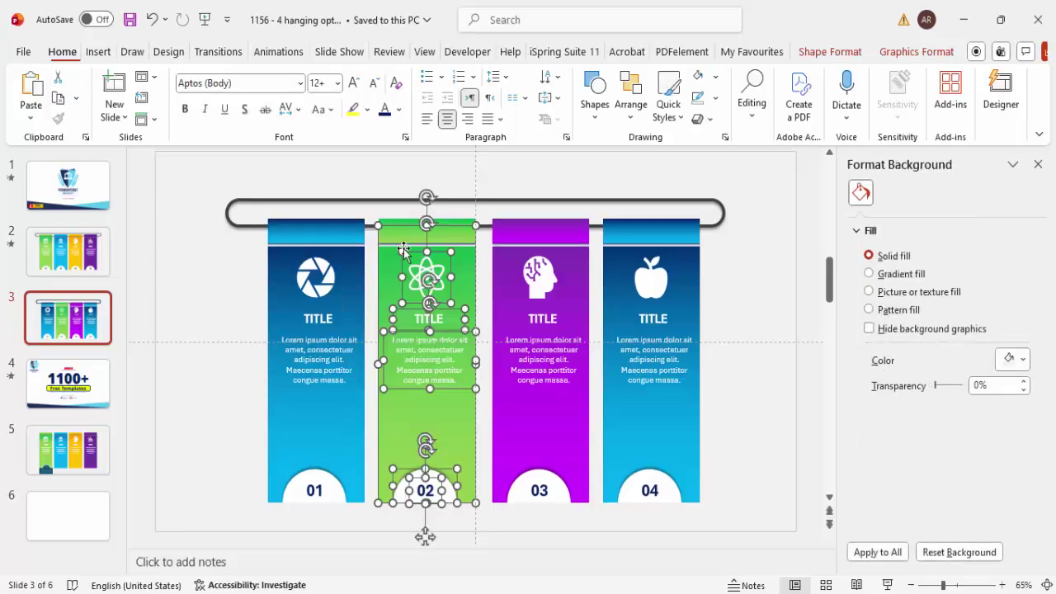
pyautogui.hotkey('ctrl', 'g')
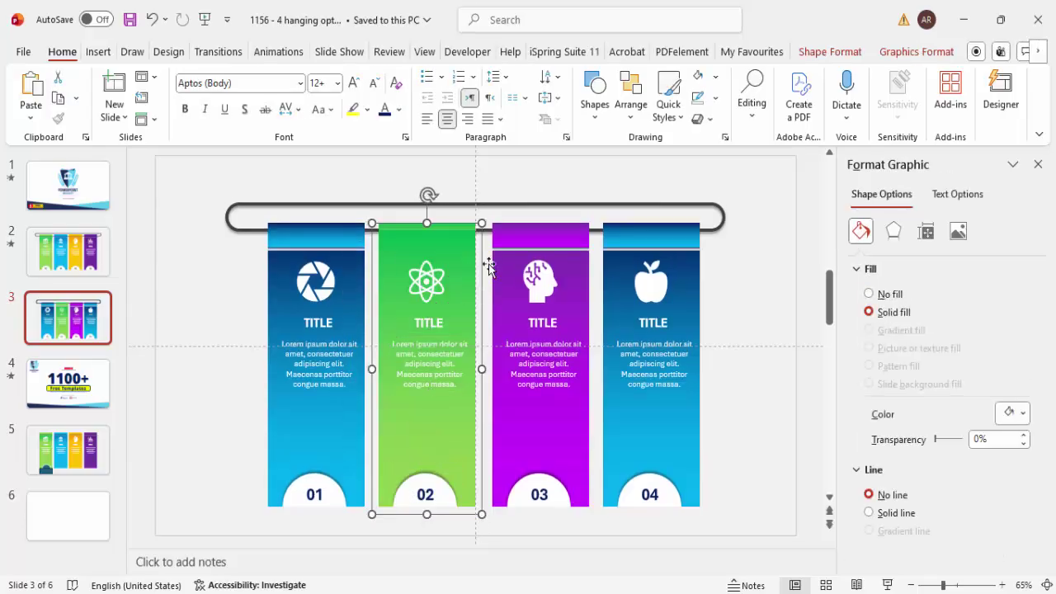
pyautogui.click(916, 51)
pyautogui.click(678, 112)
pyautogui.click(699, 164)
pyautogui.click(737, 263)
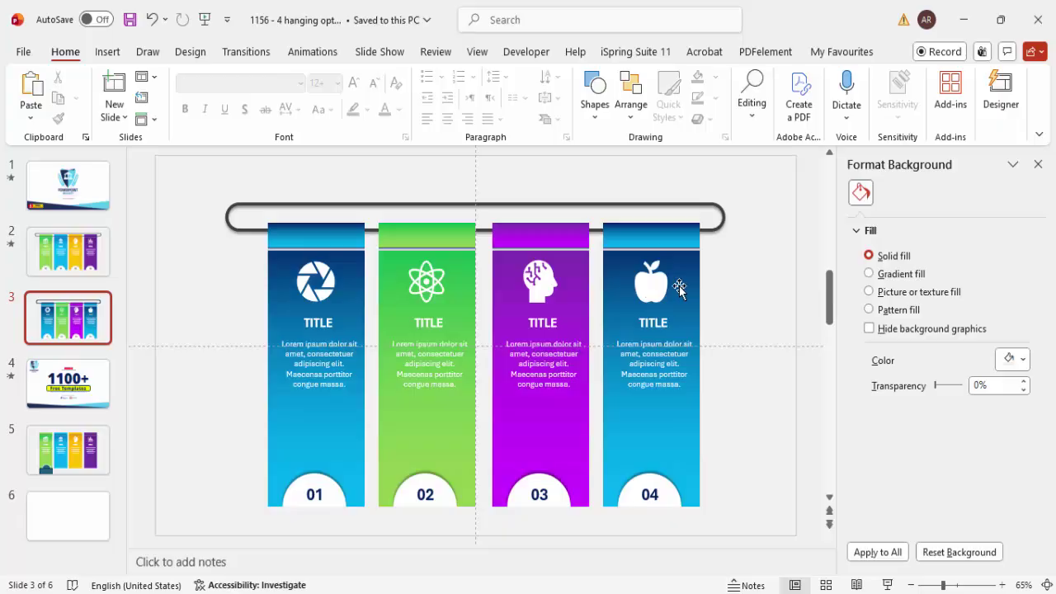
pyautogui.click(312, 53)
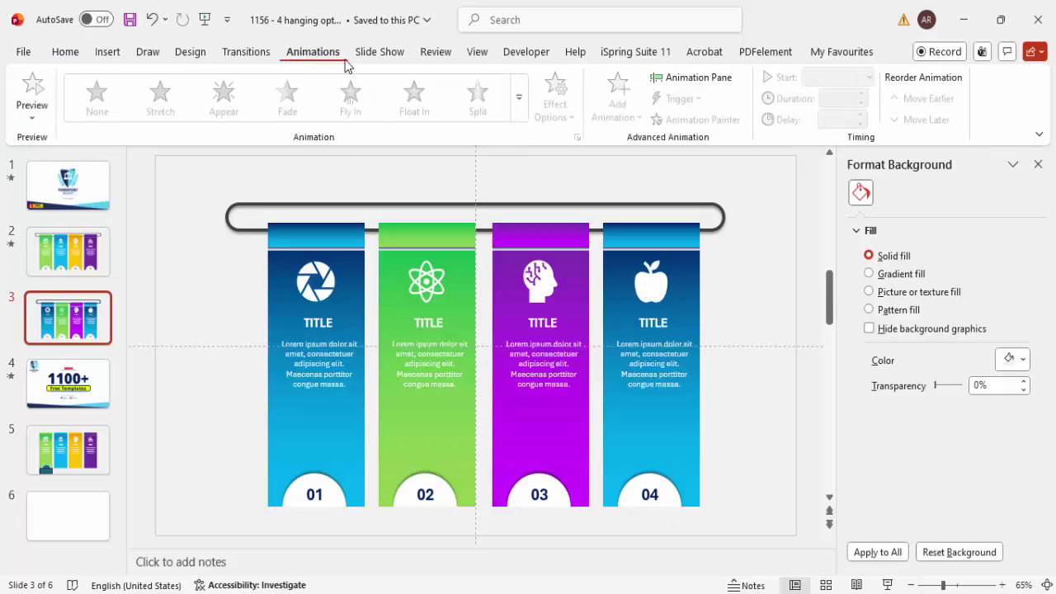
# - Open the Animation Pane and add a Stretch entrance, From Bottom, to card 01's top strip
pyautogui.click(676, 80)
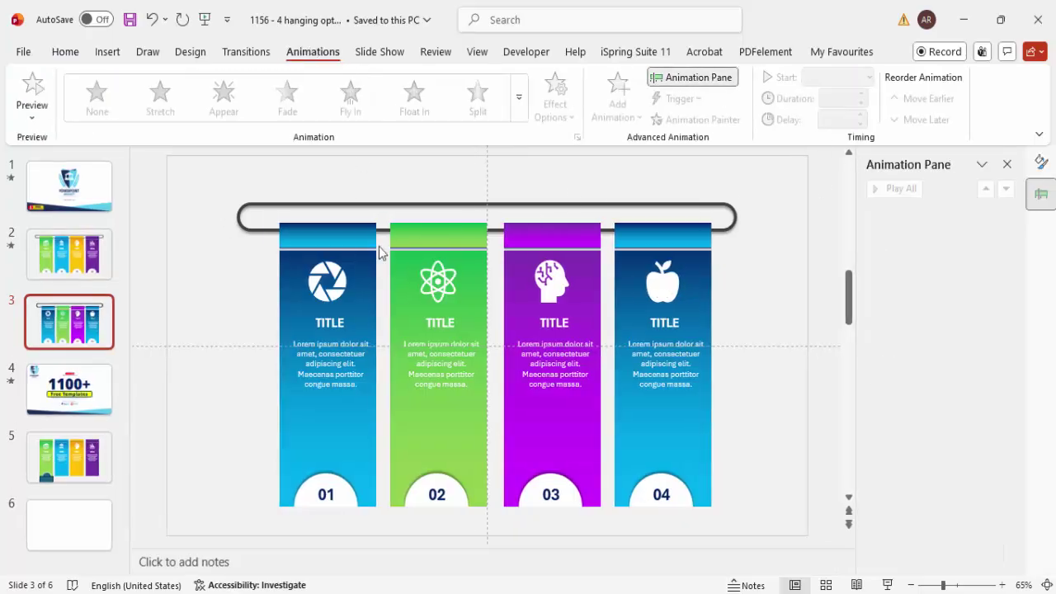
pyautogui.click(347, 231)
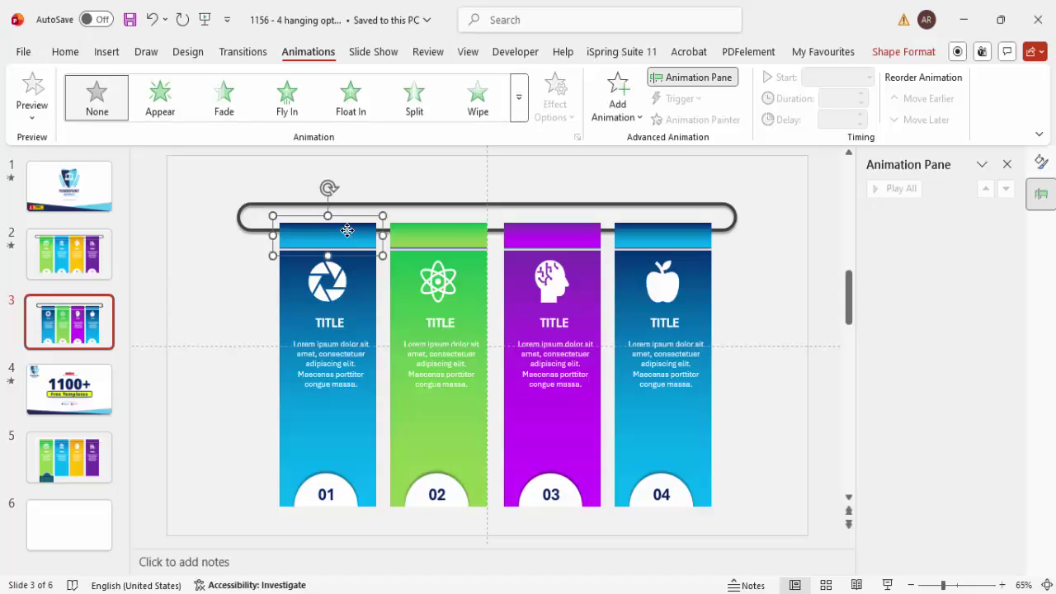
pyautogui.click(622, 115)
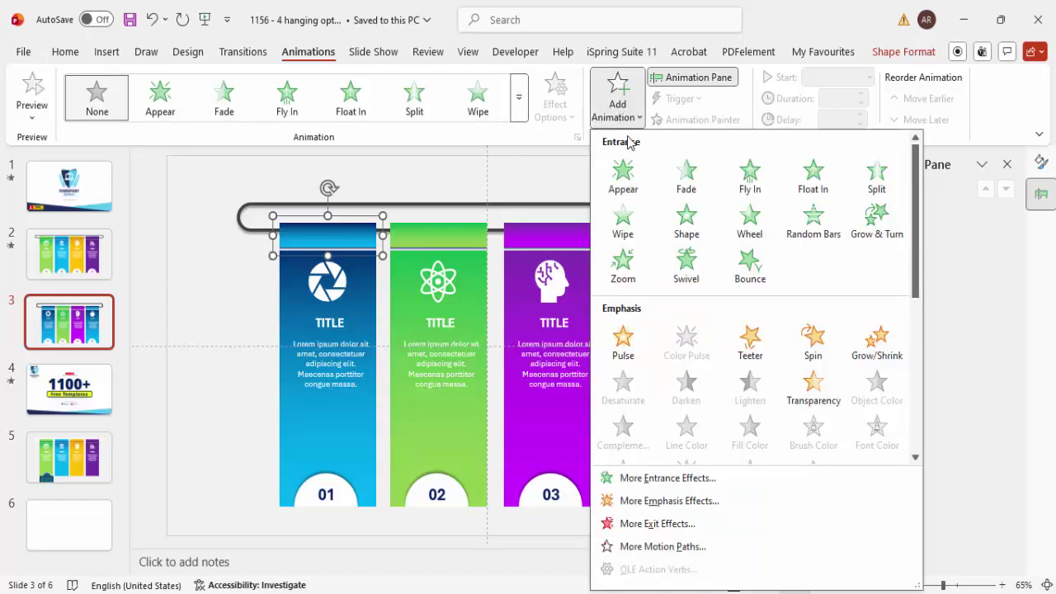
pyautogui.click(667, 479)
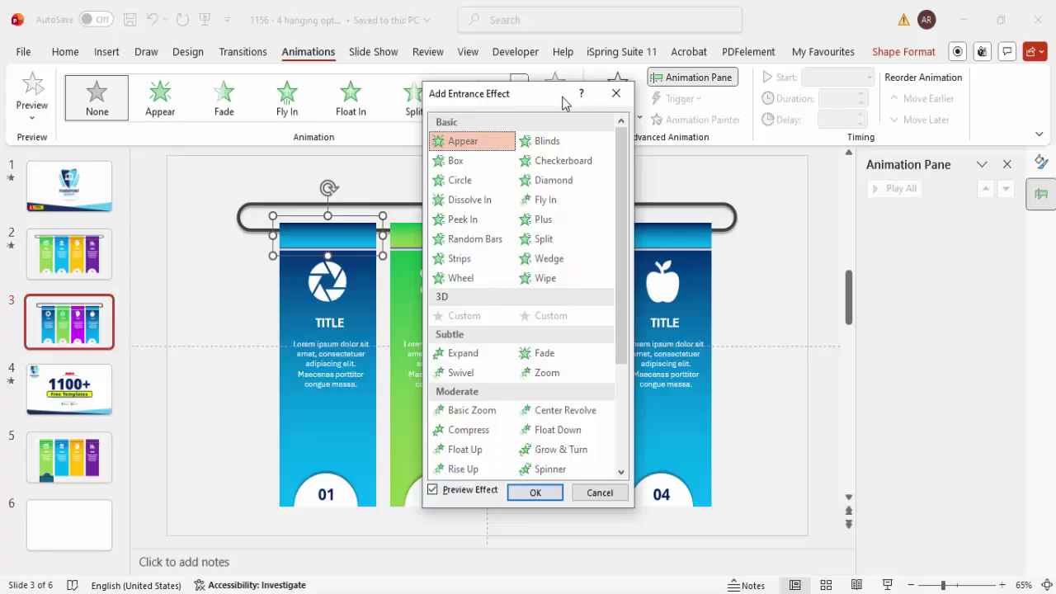
pyautogui.moveTo(558, 99); pyautogui.dragTo(698, 129)
pyautogui.scroll(-3, 625, 339)
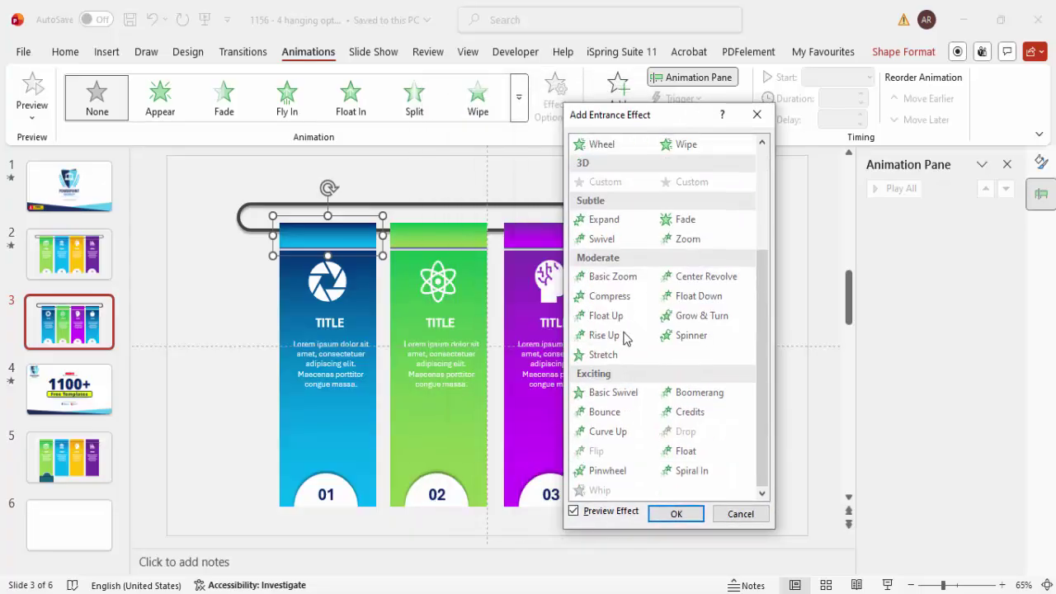
pyautogui.click(620, 356)
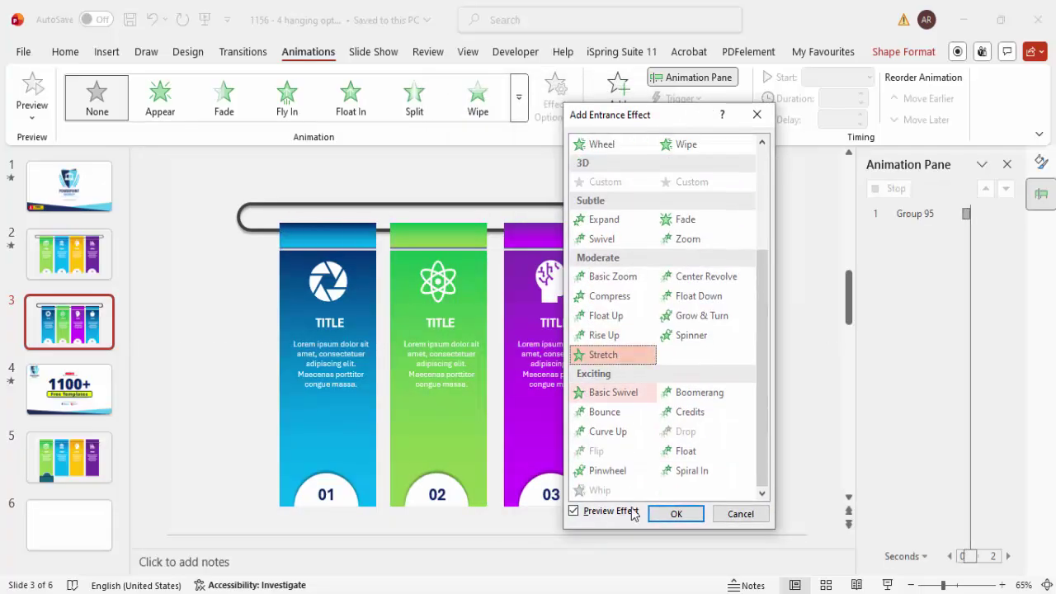
pyautogui.click(672, 514)
pyautogui.click(566, 117)
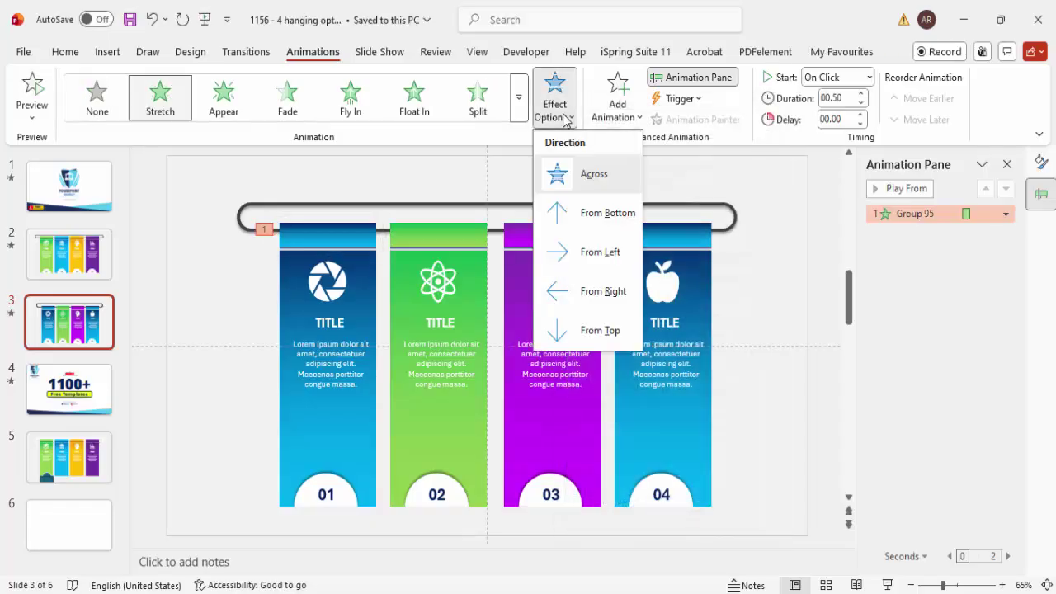
pyautogui.click(621, 212)
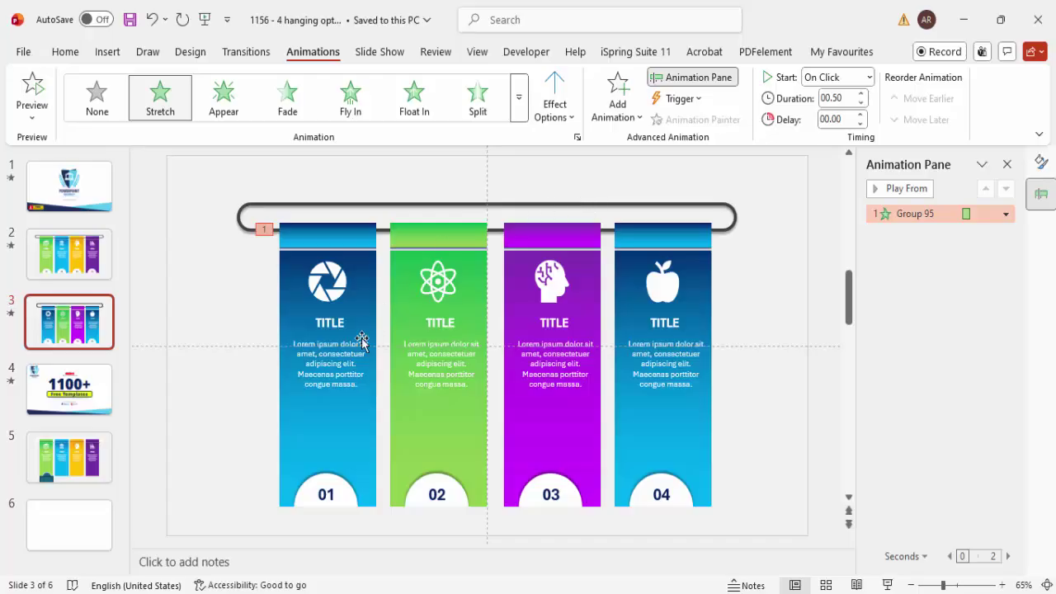
pyautogui.click(355, 424)
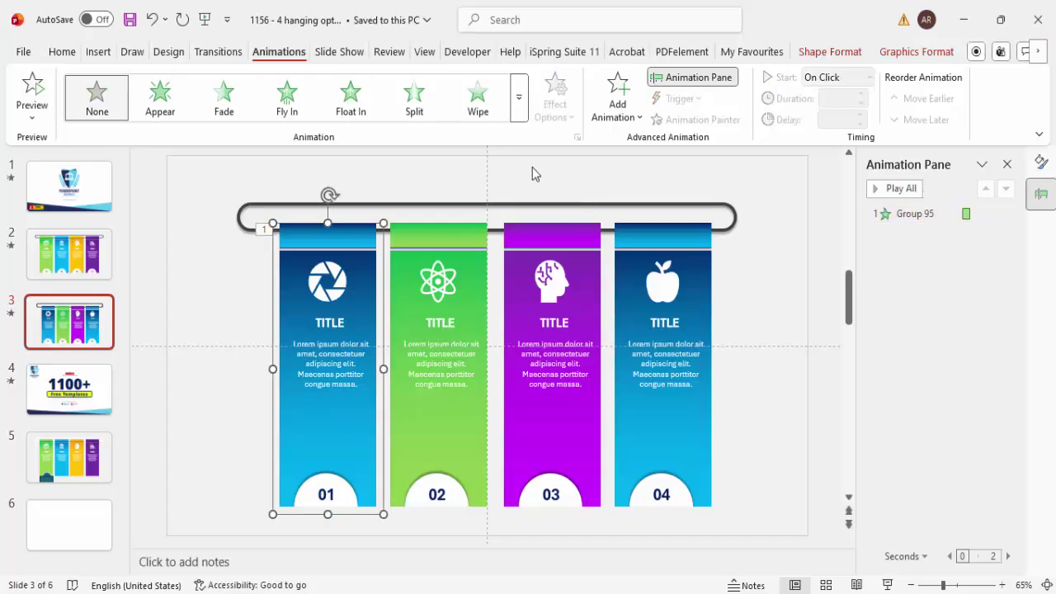
# - Copy card 01's top-strip Stretch animation onto card 01's body with Animation Painter
pyautogui.click(615, 100)
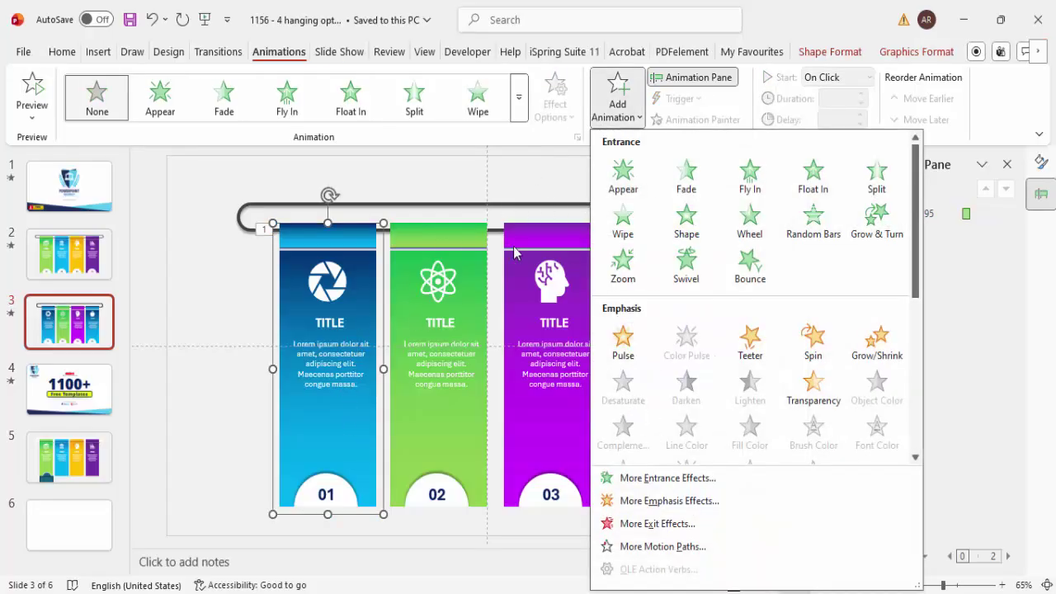
pyautogui.click(487, 167)
pyautogui.click(355, 225)
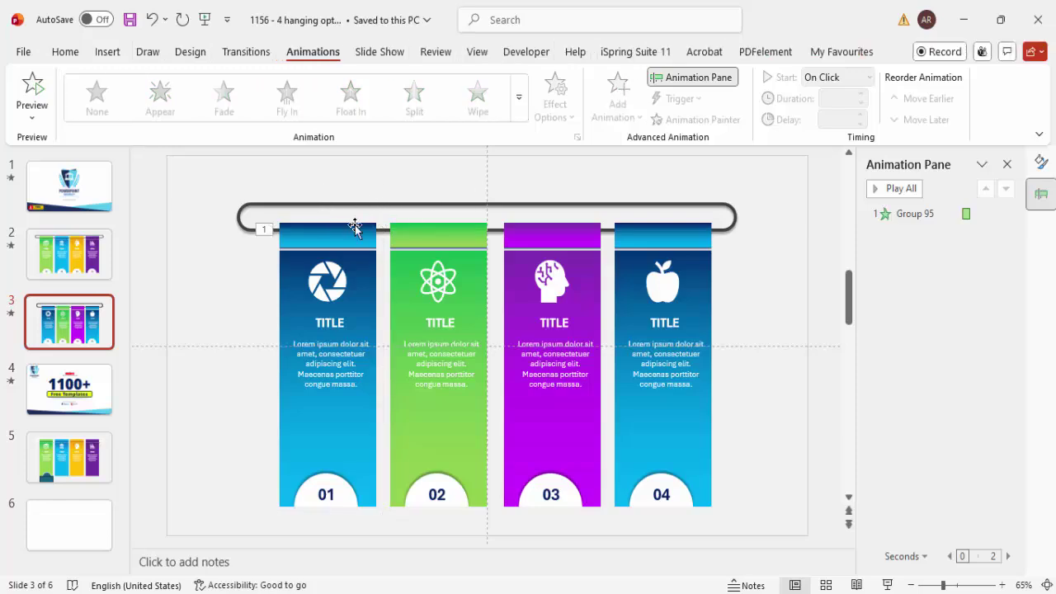
pyautogui.click(703, 120)
pyautogui.click(331, 427)
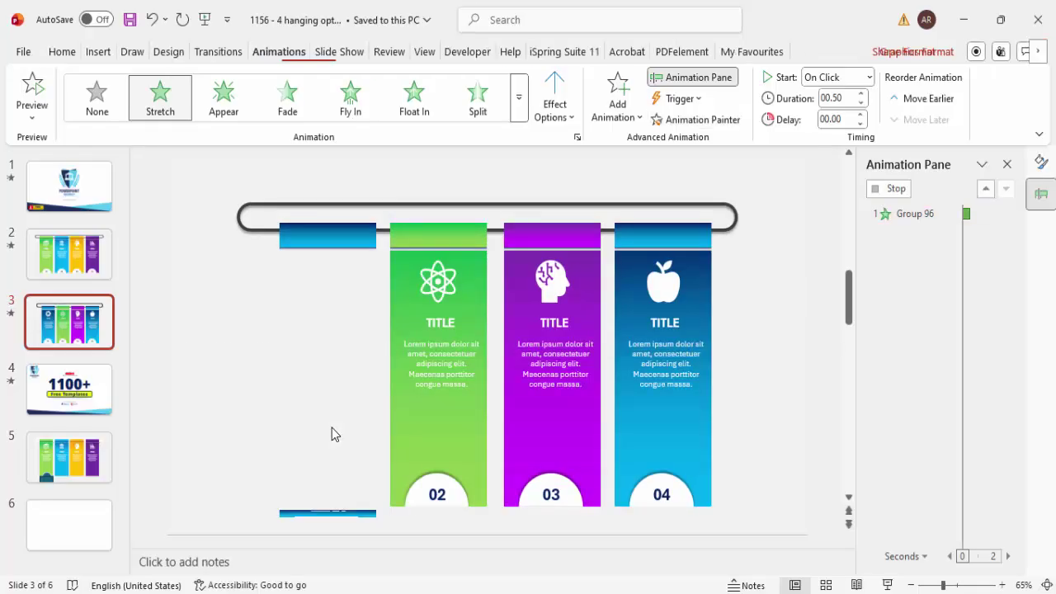
# - Make the body's Stretch come From Top and start After Previous
pyautogui.click(555, 113)
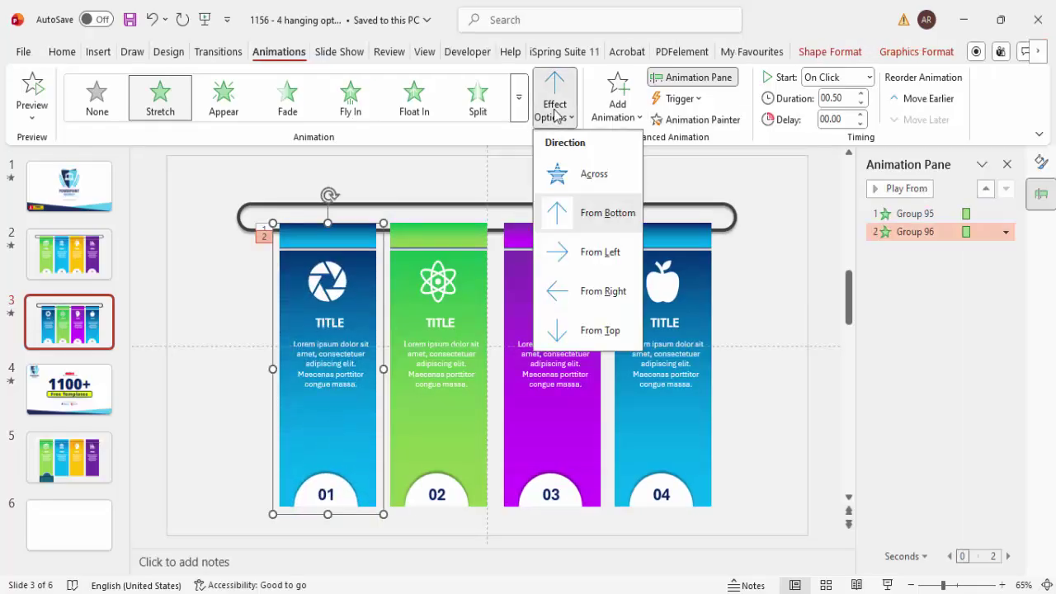
pyautogui.click(614, 332)
pyautogui.click(908, 231)
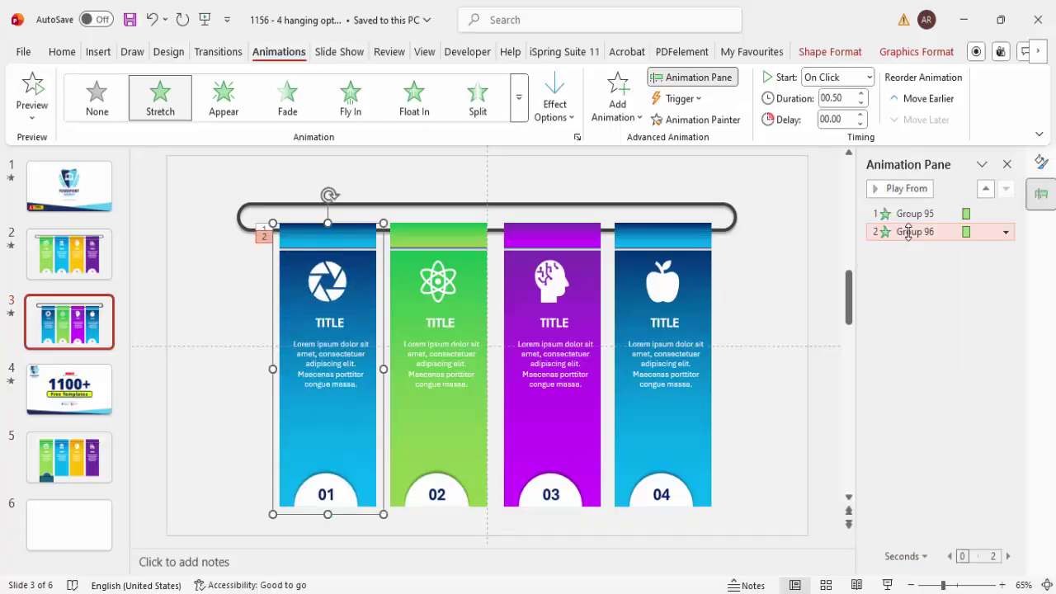
pyautogui.click(869, 77)
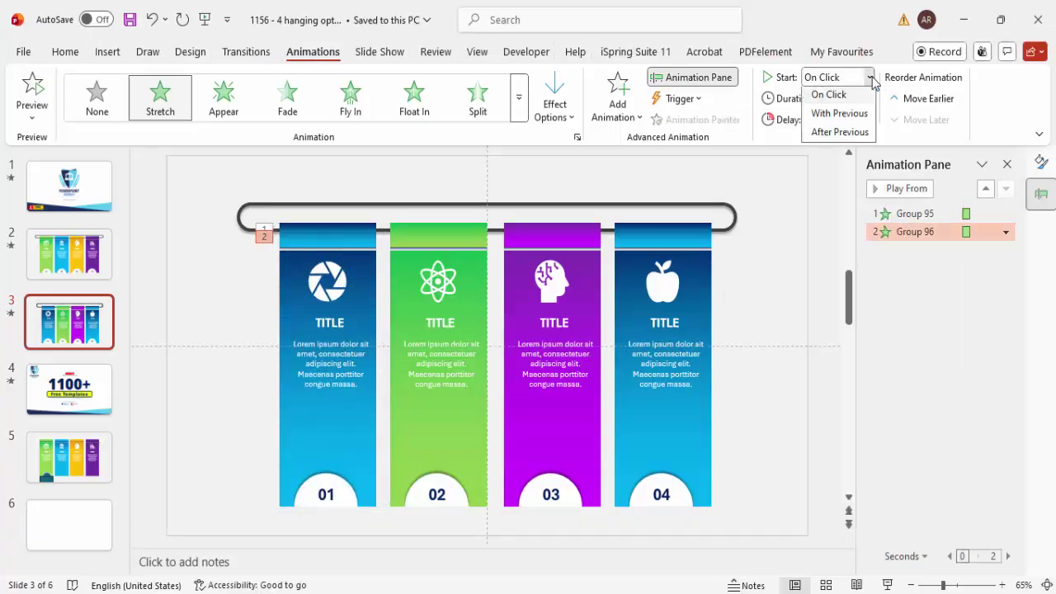
pyautogui.click(840, 136)
# - Preview all the slide's animations, then pick up card 01's strip animation with Animation Painter
pyautogui.click(773, 198)
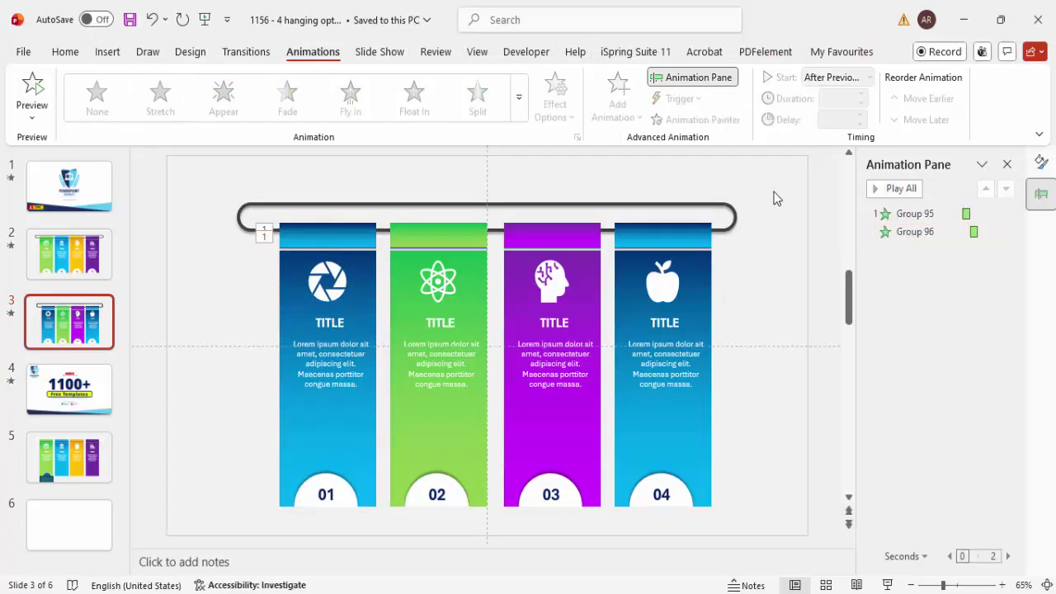
pyautogui.click(892, 189)
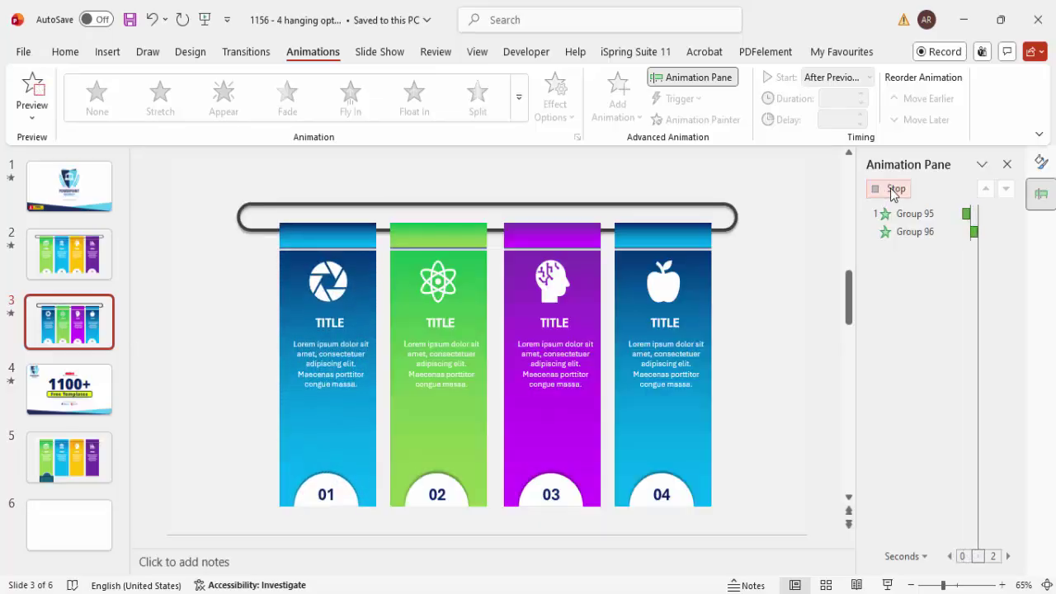
pyautogui.click(335, 234)
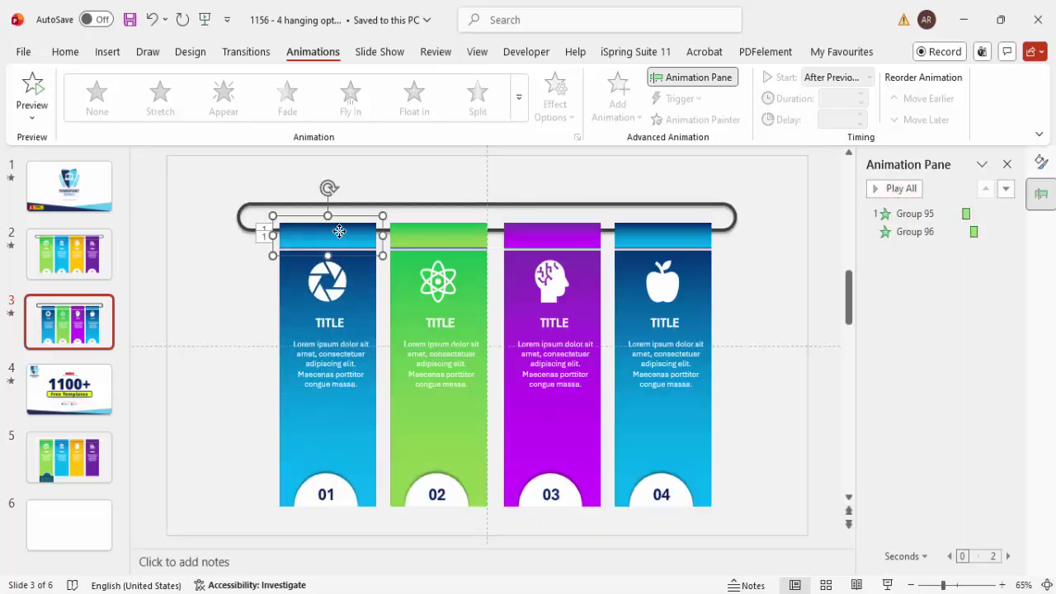
pyautogui.click(339, 231)
pyautogui.click(719, 120)
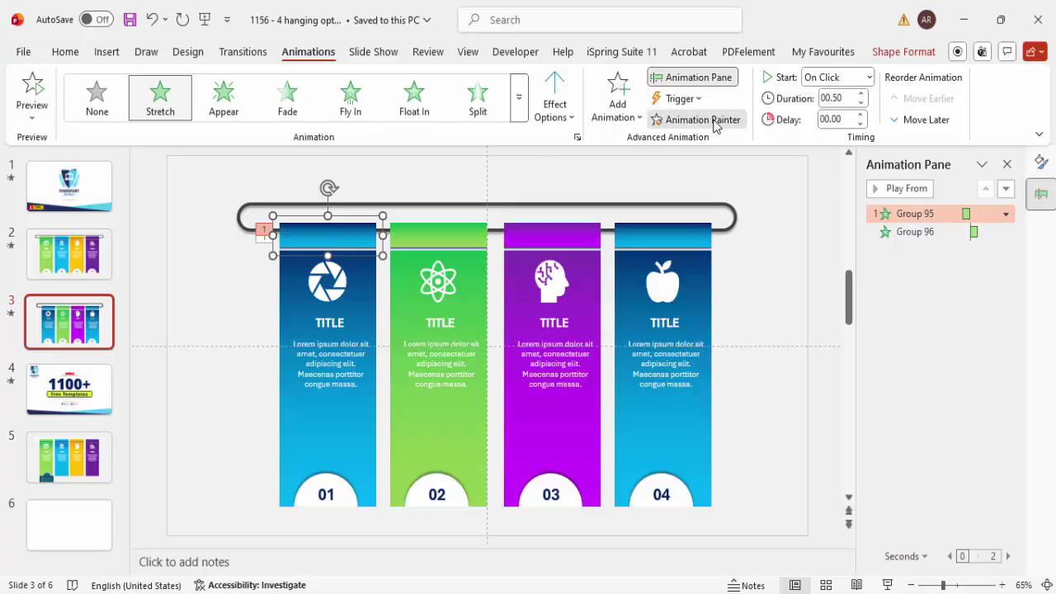
# - Paint card 01's strip animation onto card 02's strip and its body animation onto card 02's body, then replay
pyautogui.click(451, 231)
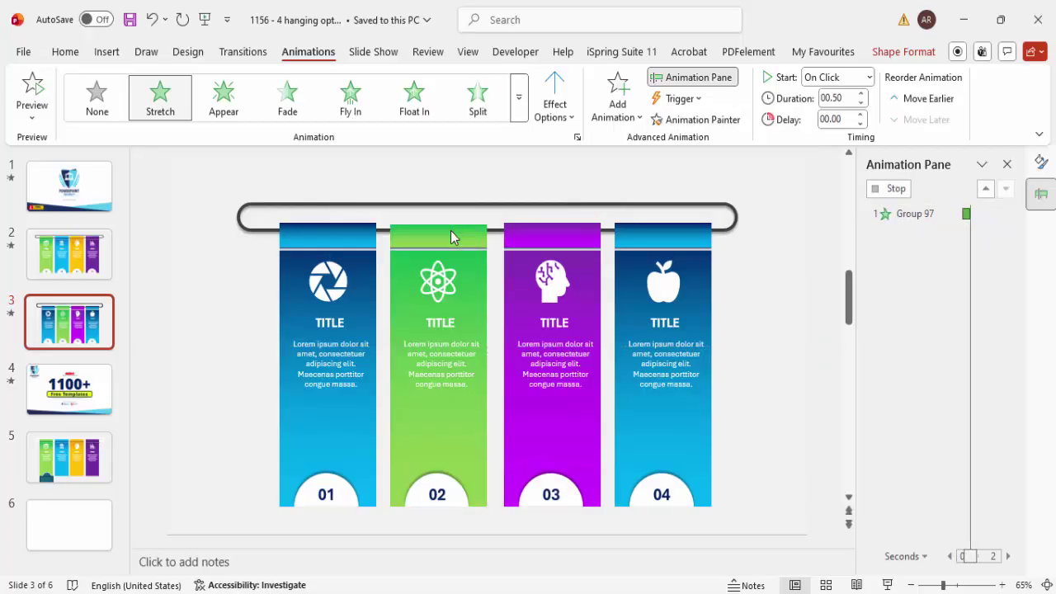
pyautogui.click(342, 423)
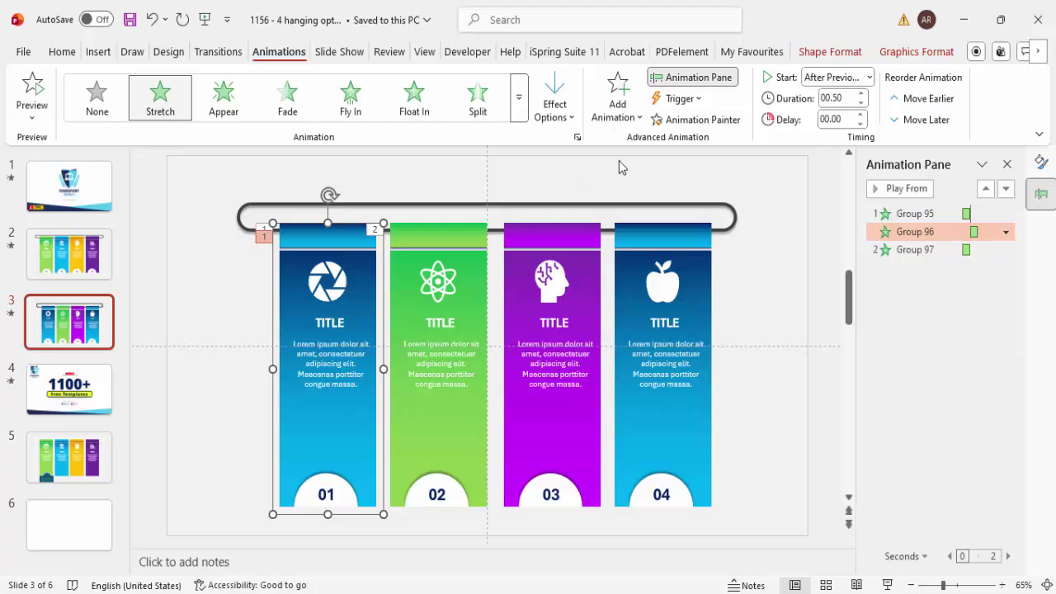
pyautogui.click(664, 122)
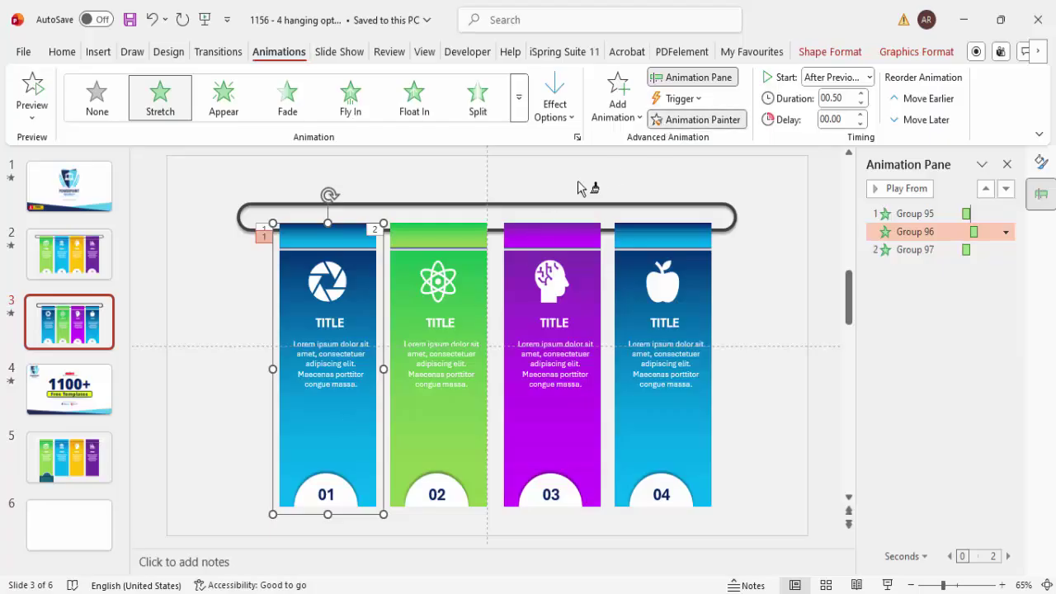
pyautogui.click(463, 413)
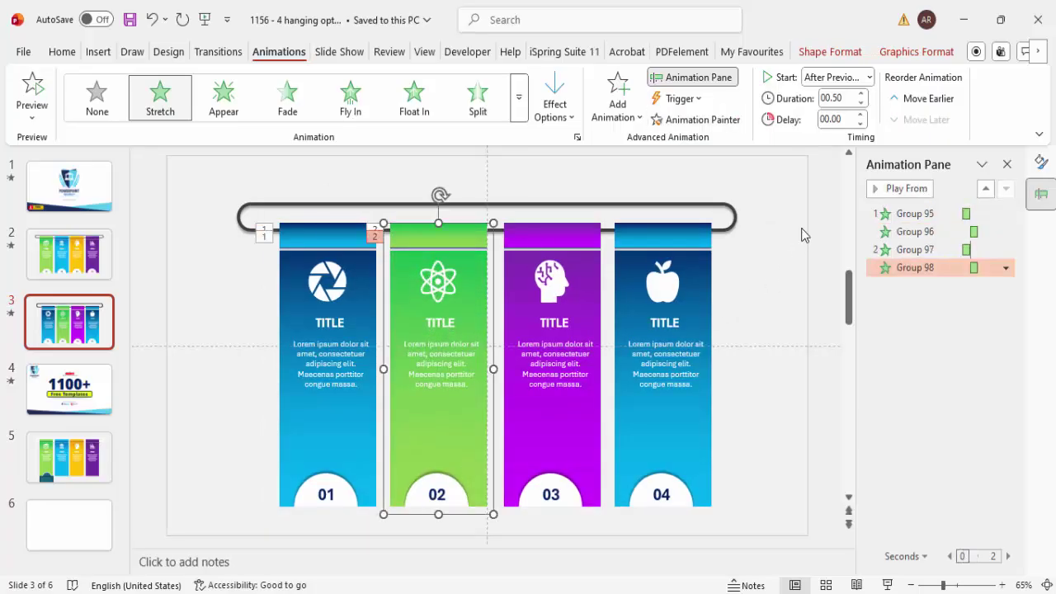
pyautogui.click(897, 189)
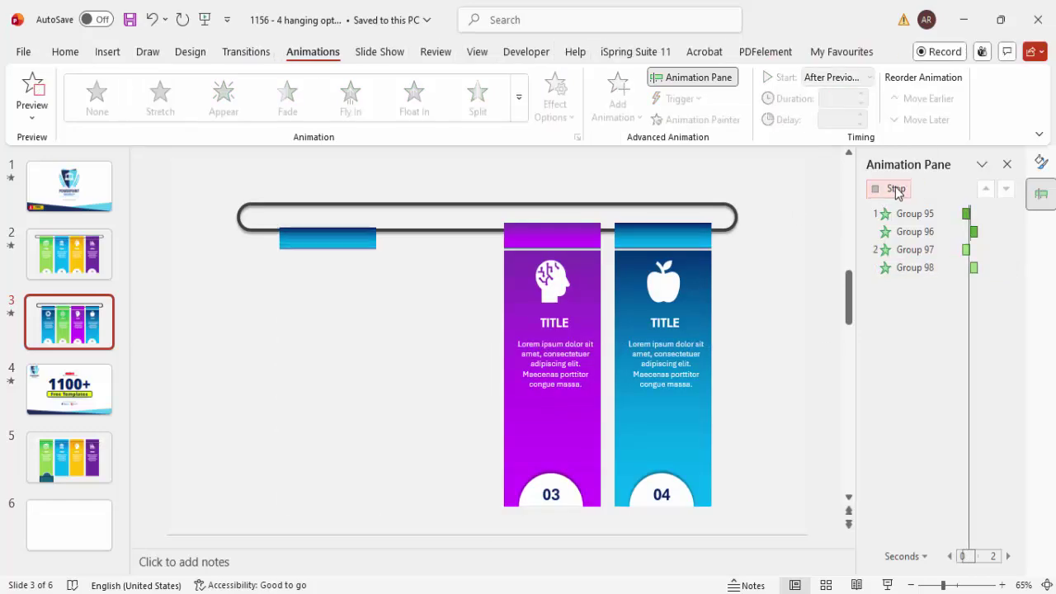